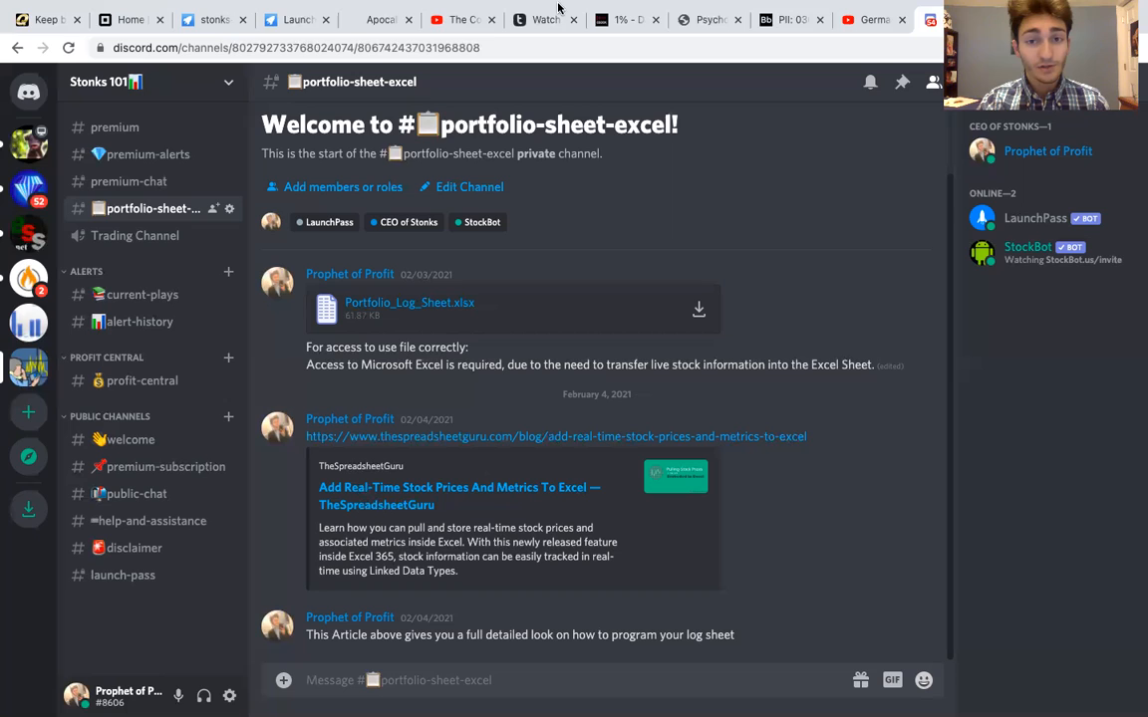
# Switch to the Portfolio_Log_Sheet workbook in Excel and clear the Naked Brand Group name, ticker and unrealized amount from row 4
pyautogui.moveTo(510, 10)
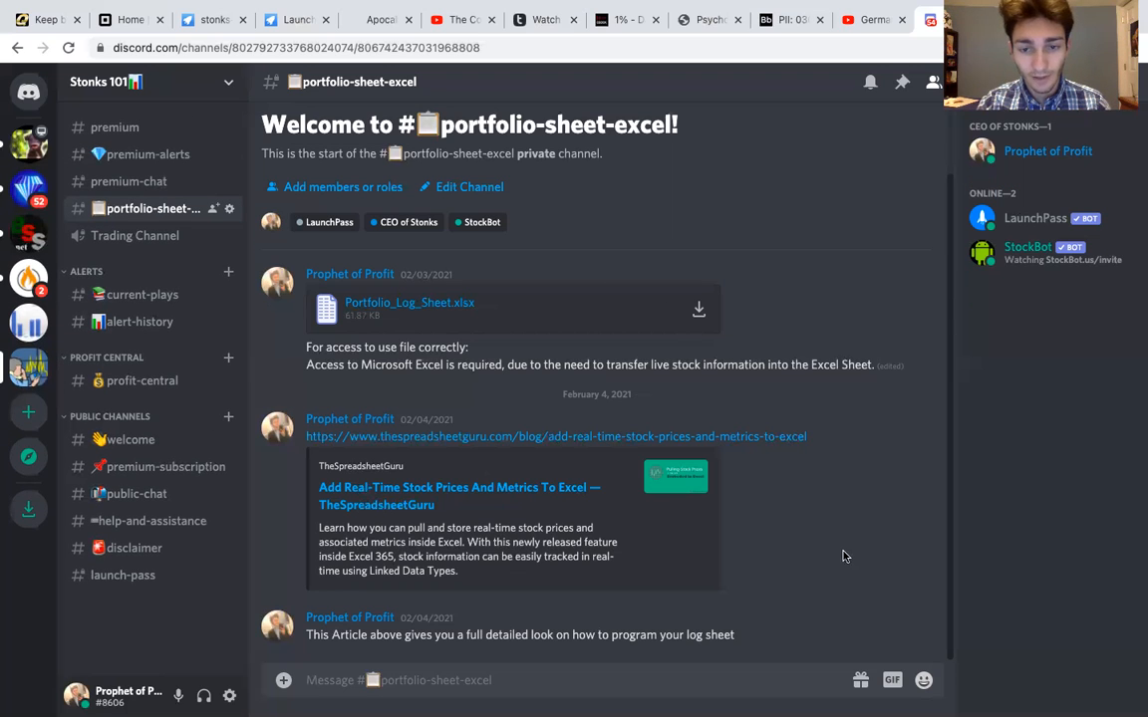
pyautogui.press('super+Tab')
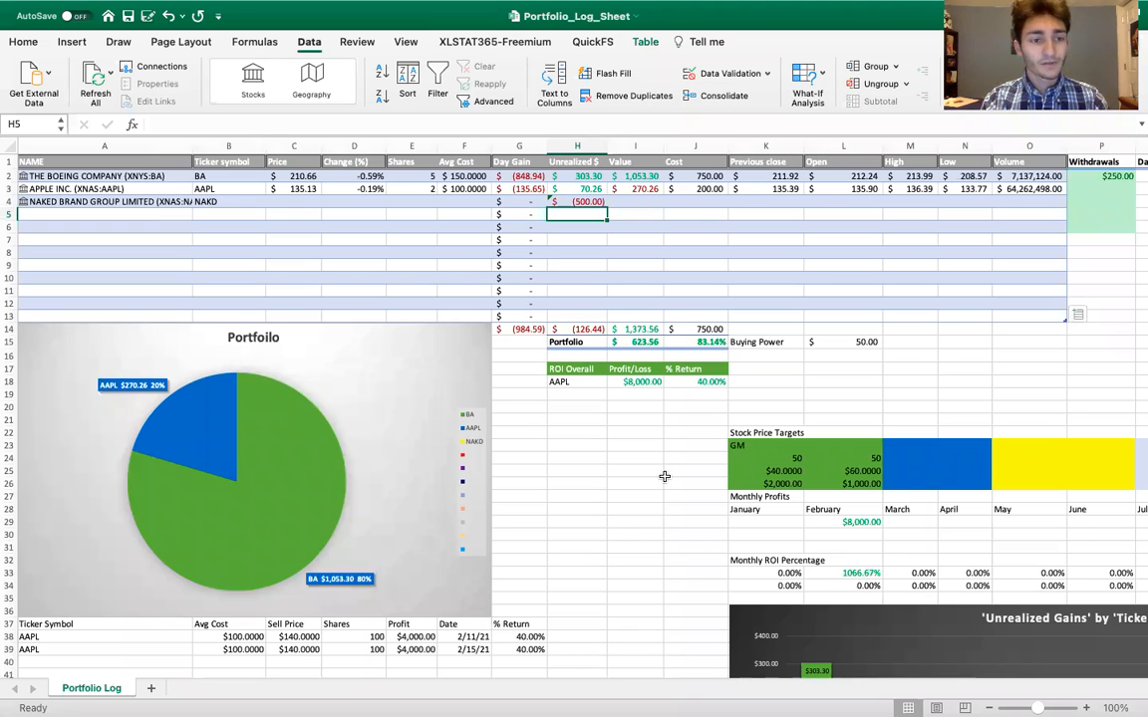
pyautogui.click(133, 202)
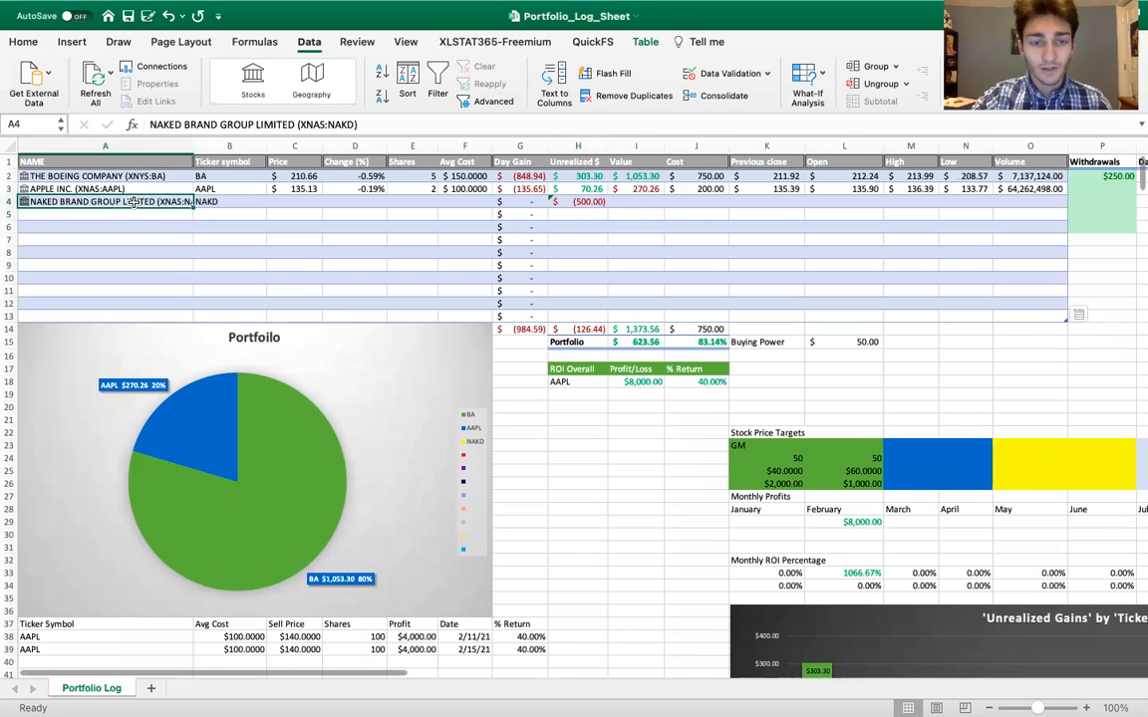
pyautogui.press('Delete')
pyautogui.click(230, 202)
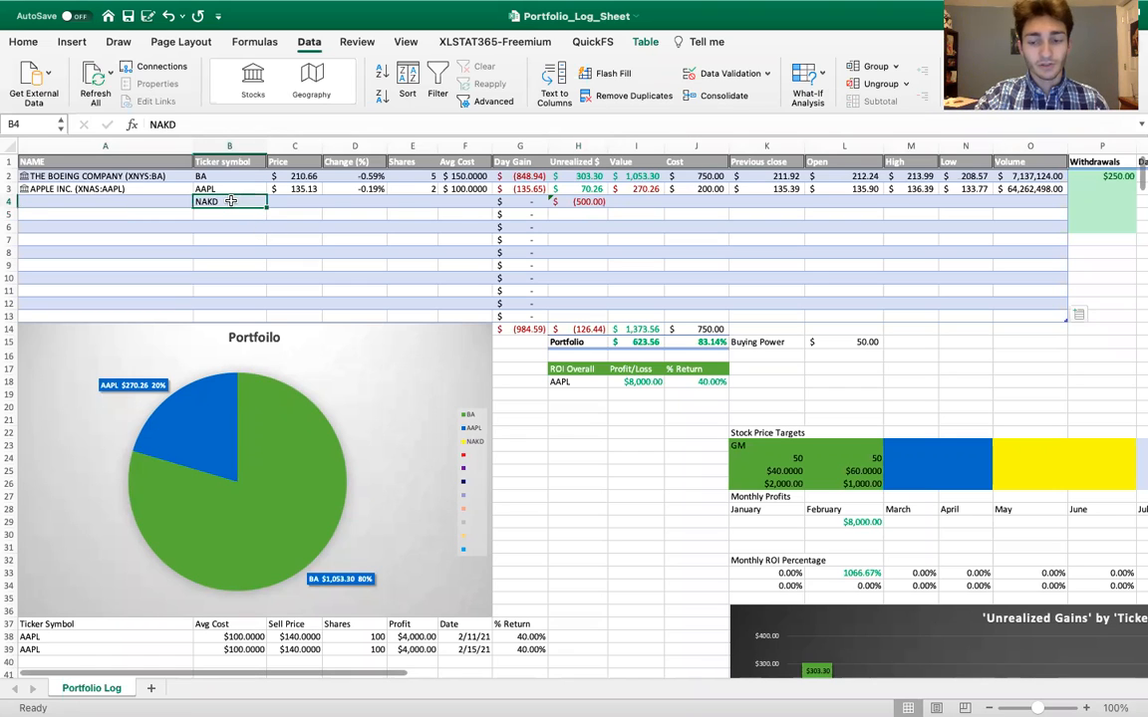
pyautogui.press('Delete')
pyautogui.click(591, 201)
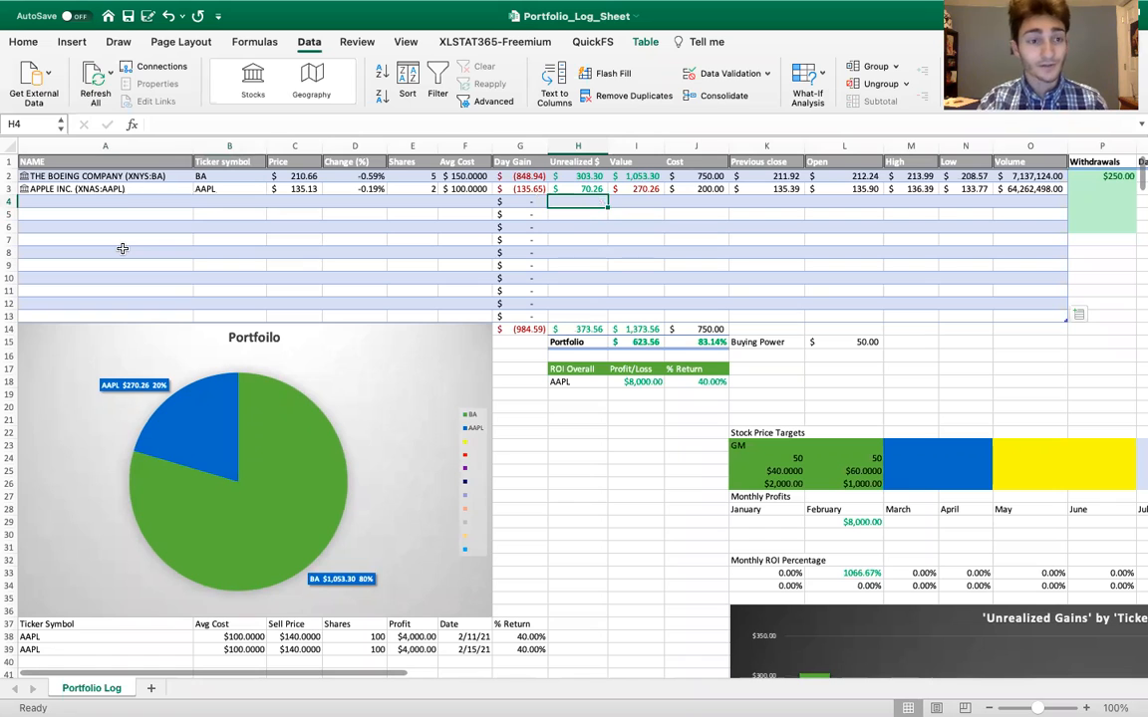
# Refresh all live stock data in the portfolio table
pyautogui.click(225, 175)
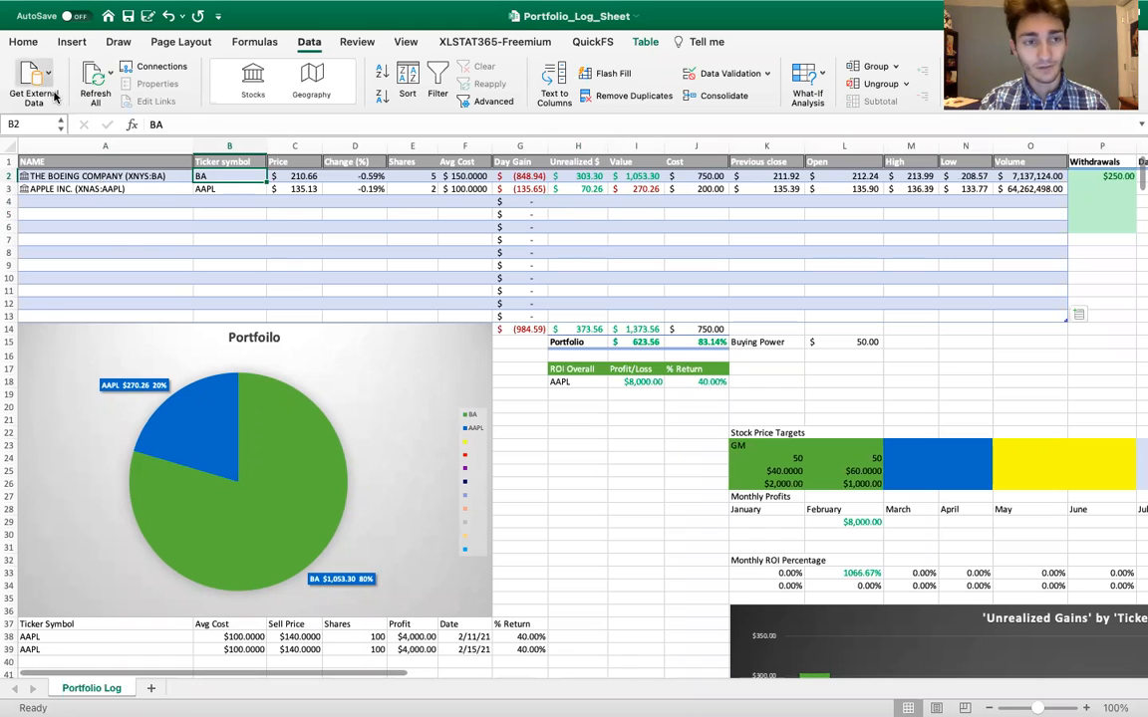
pyautogui.click(120, 91)
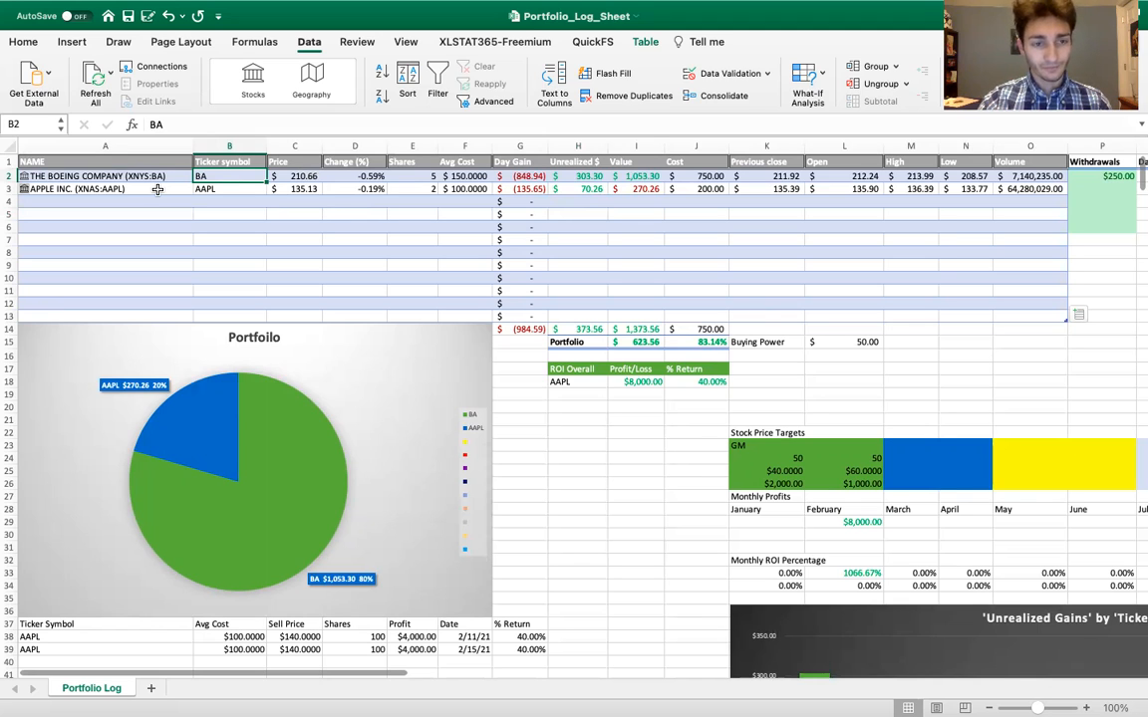
# Clear the entire Apple row of the portfolio table, from the name through the volume column (A3:O3)
pyautogui.moveTo(159, 188); pyautogui.dragTo(1010, 193)
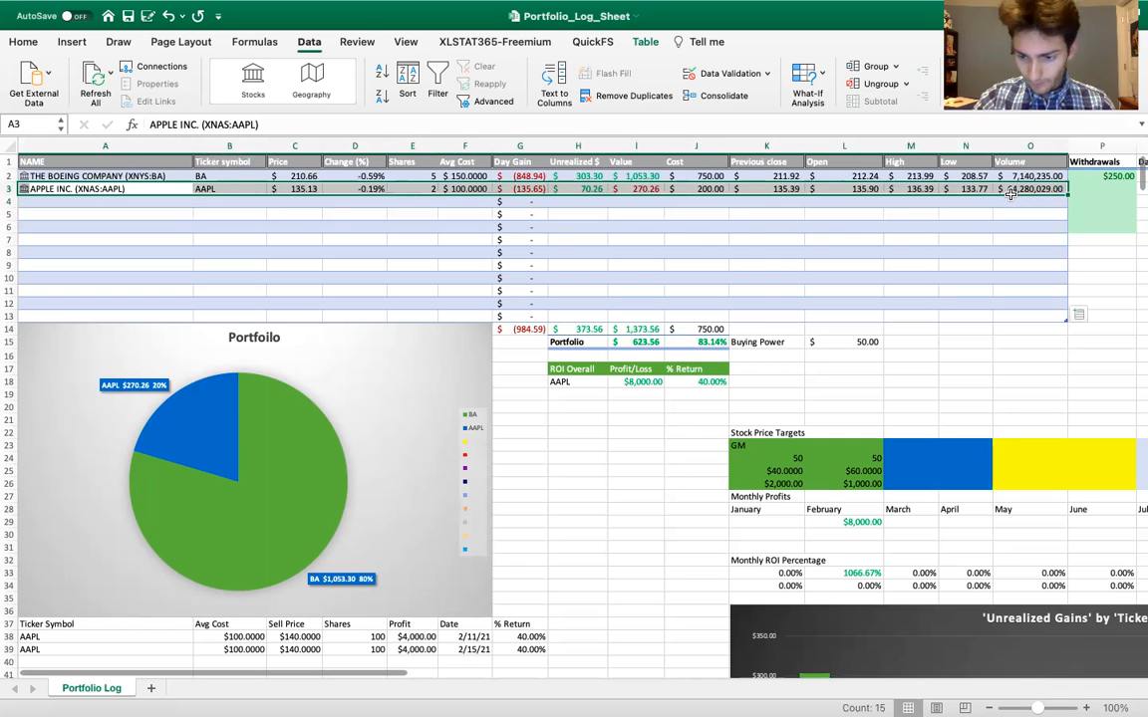
pyautogui.press('Delete')
pyautogui.click(431, 256)
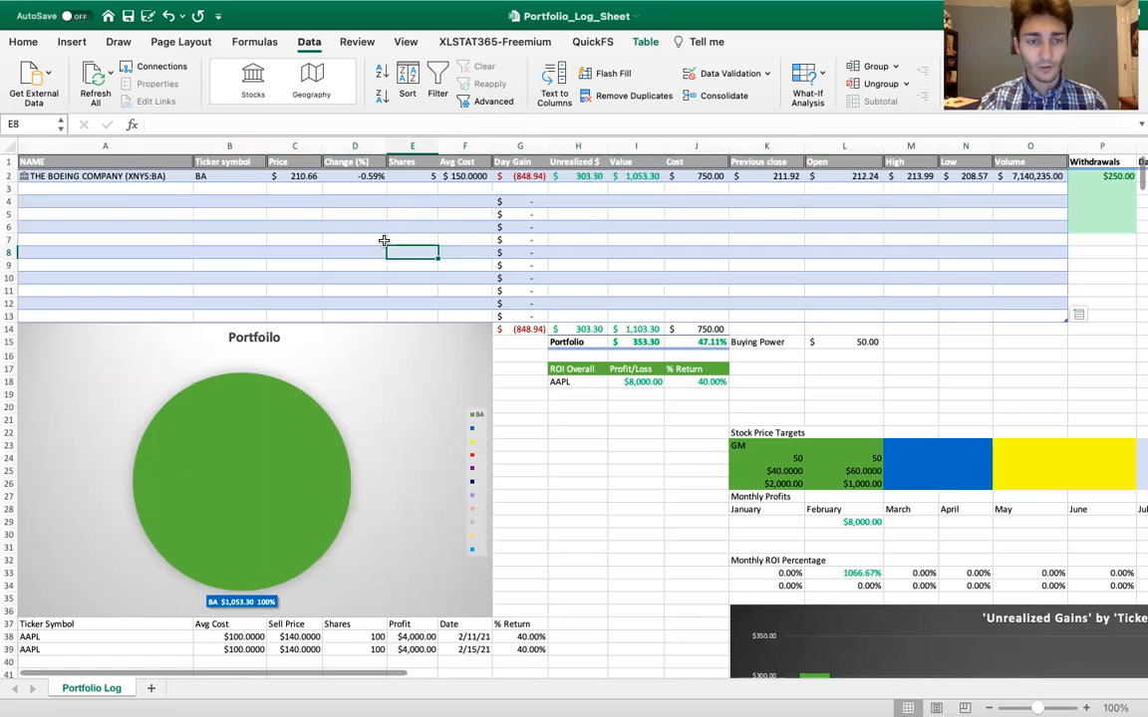
pyautogui.click(152, 190)
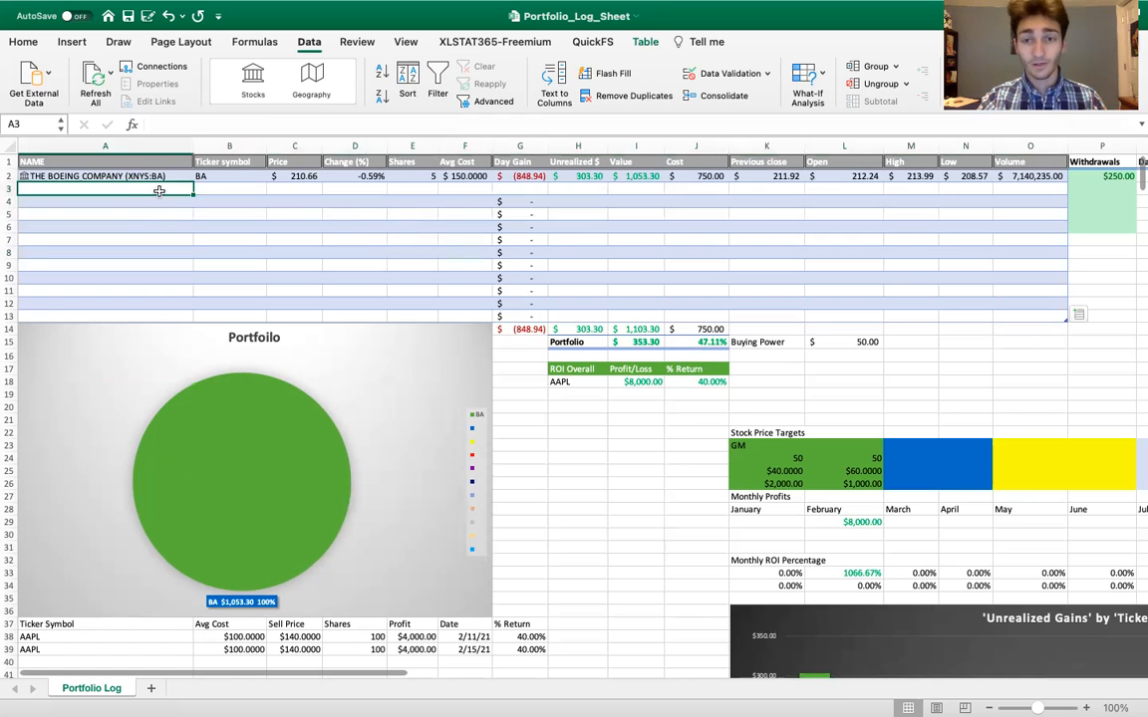
# Remove the withdrawal amount in cell P2
pyautogui.click(711, 328)
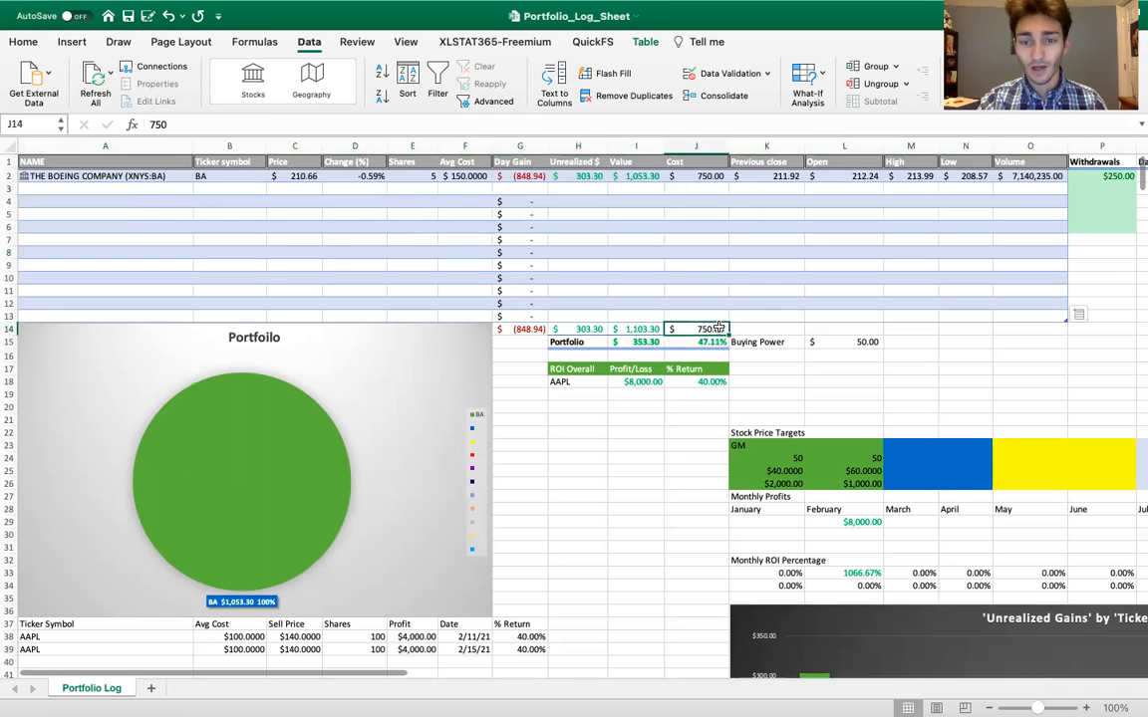
pyautogui.hscroll(5, 719, 325)
pyautogui.click(852, 177)
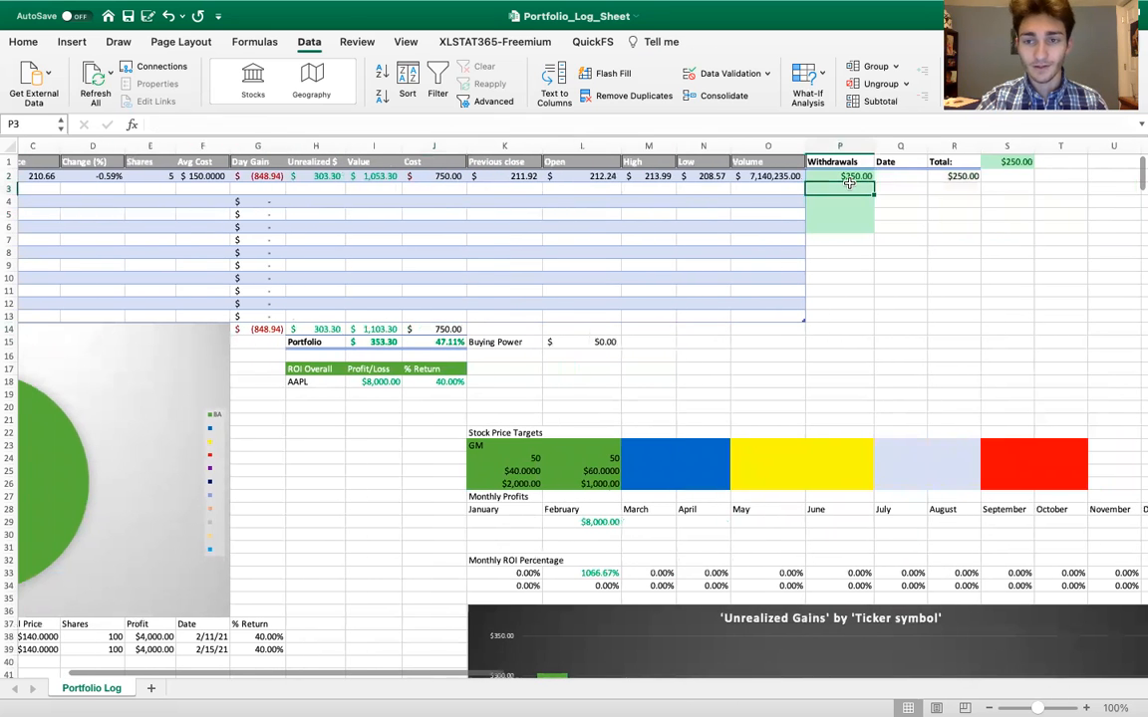
pyautogui.press('Delete')
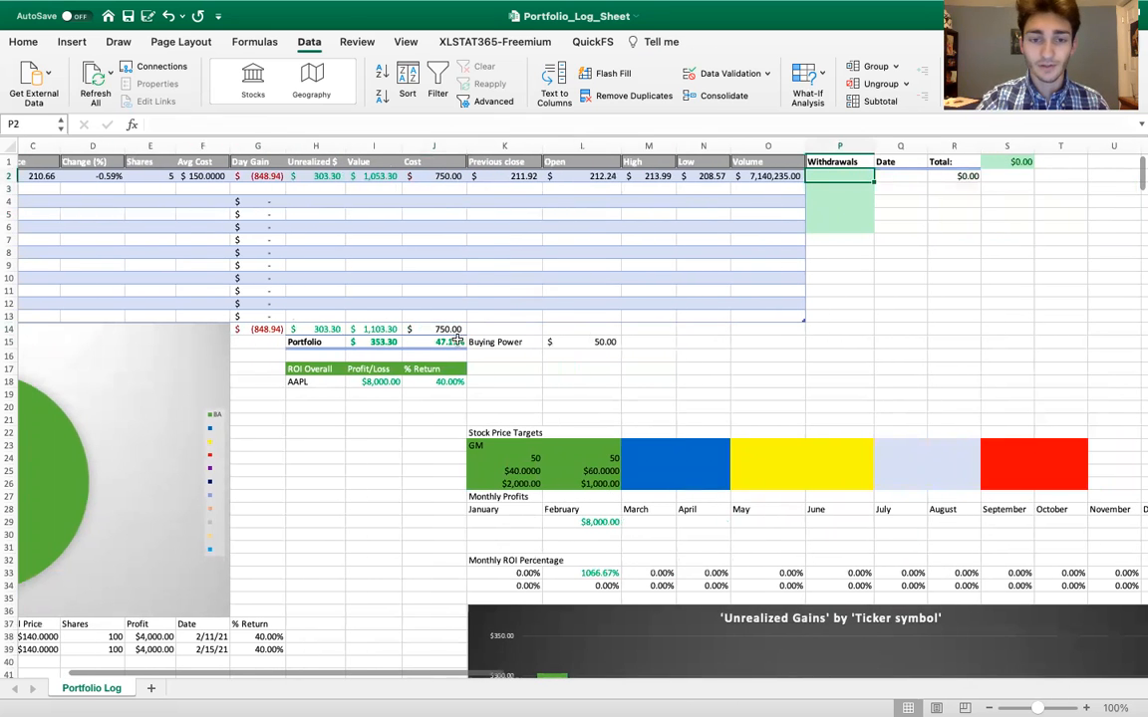
# Set the total portfolio cost in cell J14 to 1000
pyautogui.click(445, 329)
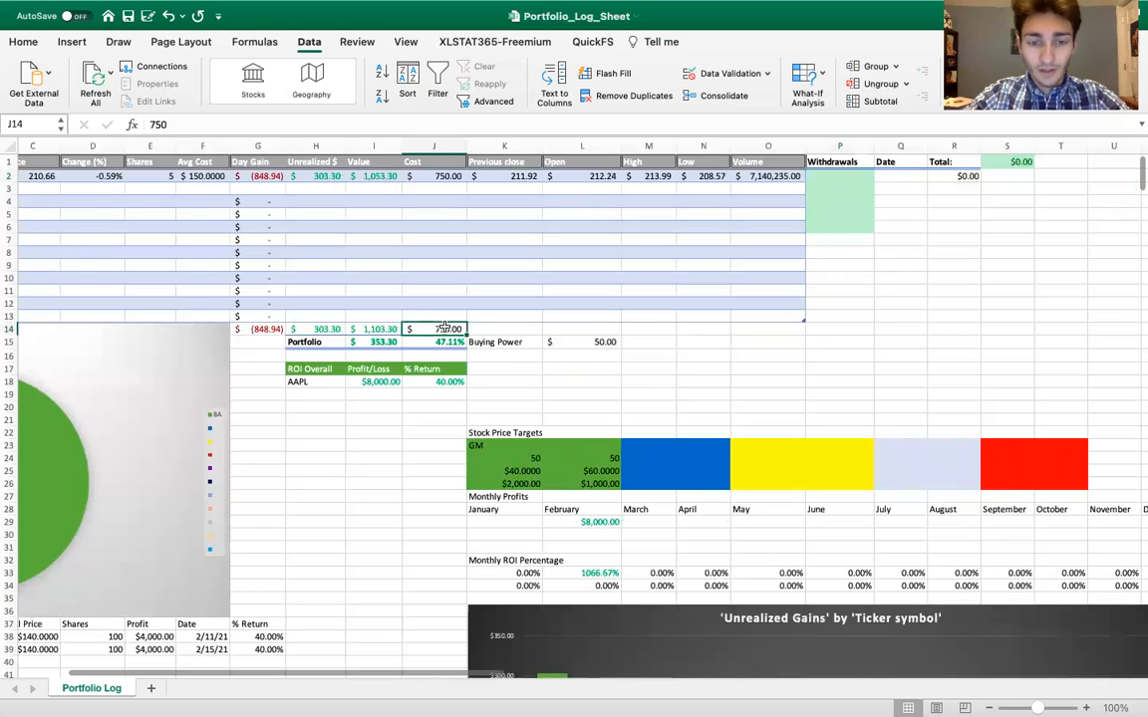
pyautogui.write('1000')
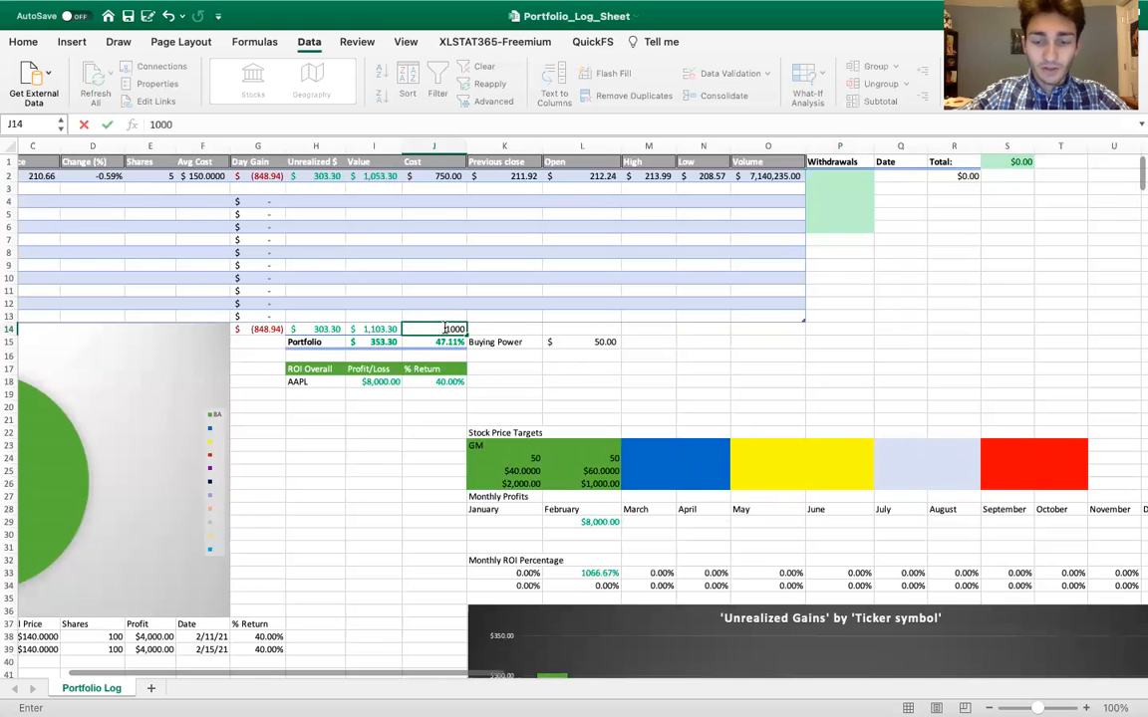
pyautogui.press('Return')
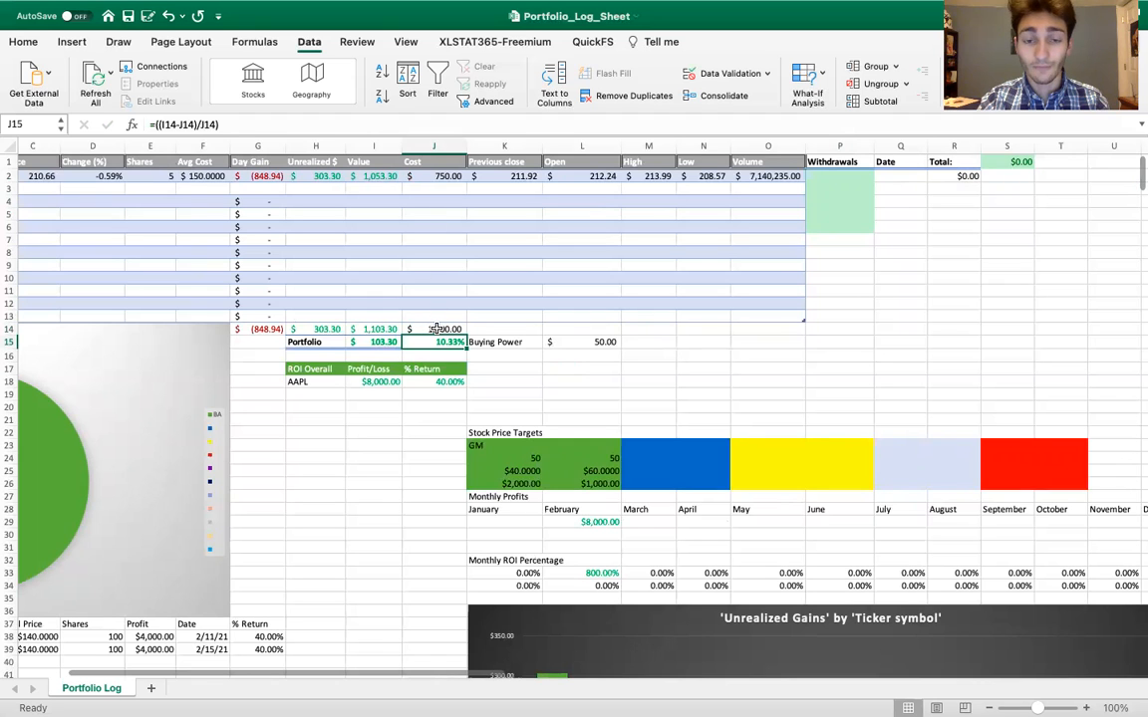
# Set the Buying Power amount in cell L15 to 250
pyautogui.hscroll(-1, 436, 329)
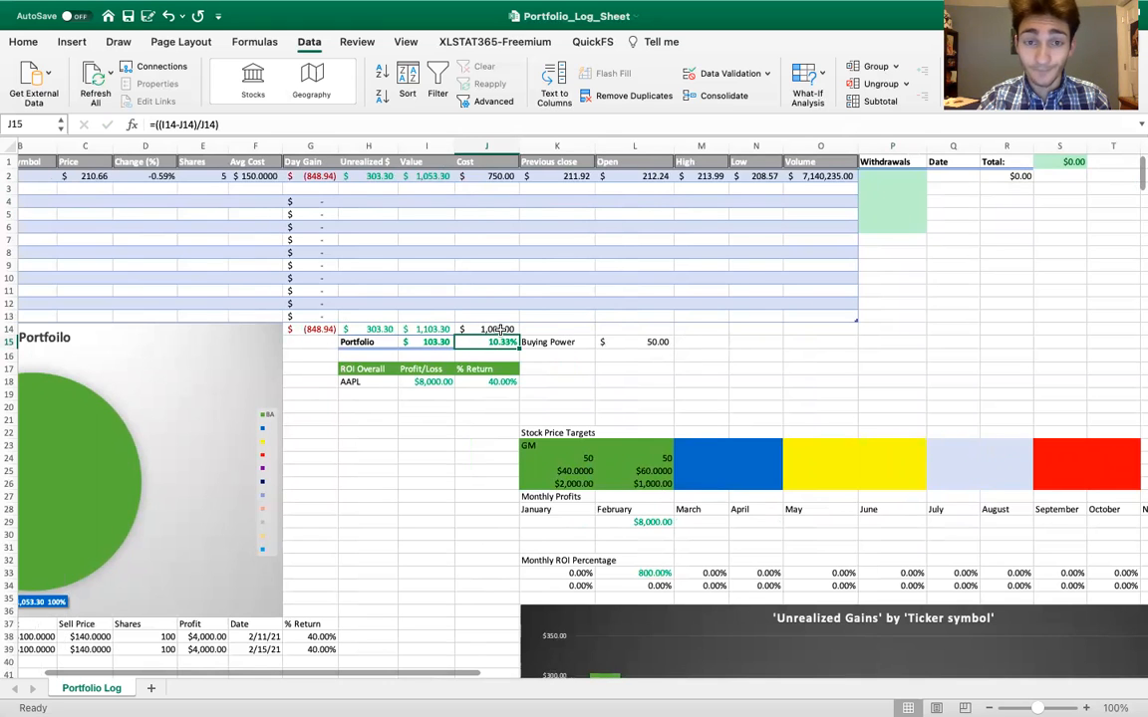
pyautogui.hscroll(-3, 499, 329)
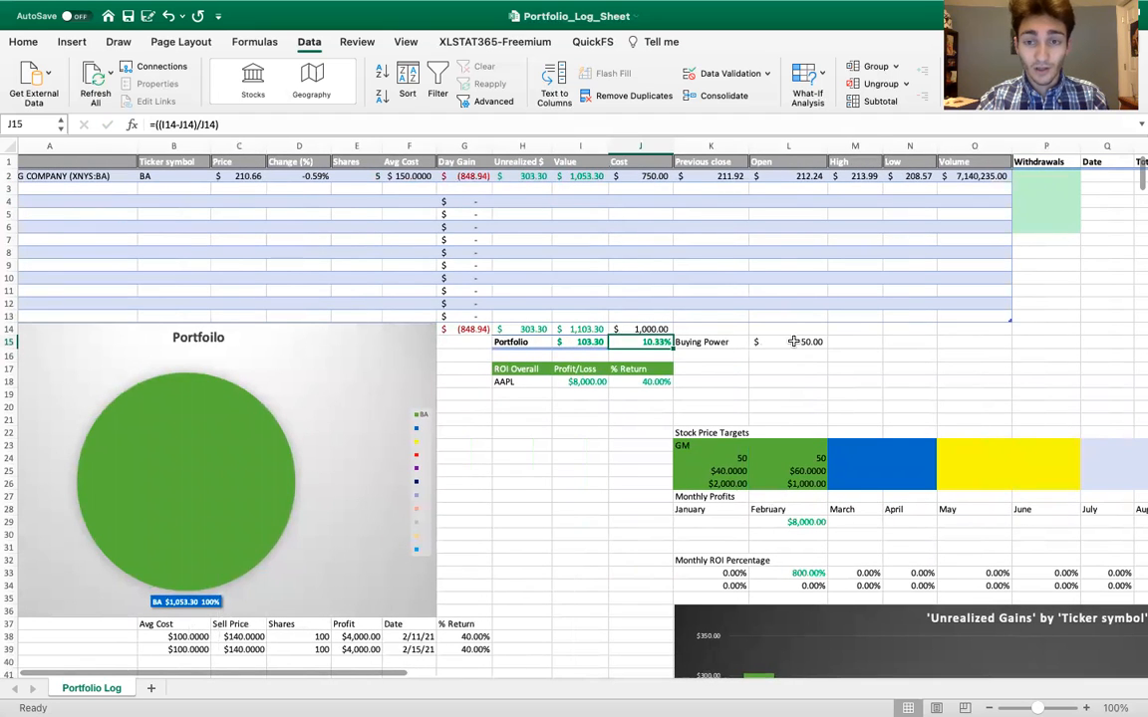
pyautogui.doubleClick(794, 342)
pyautogui.write('250')
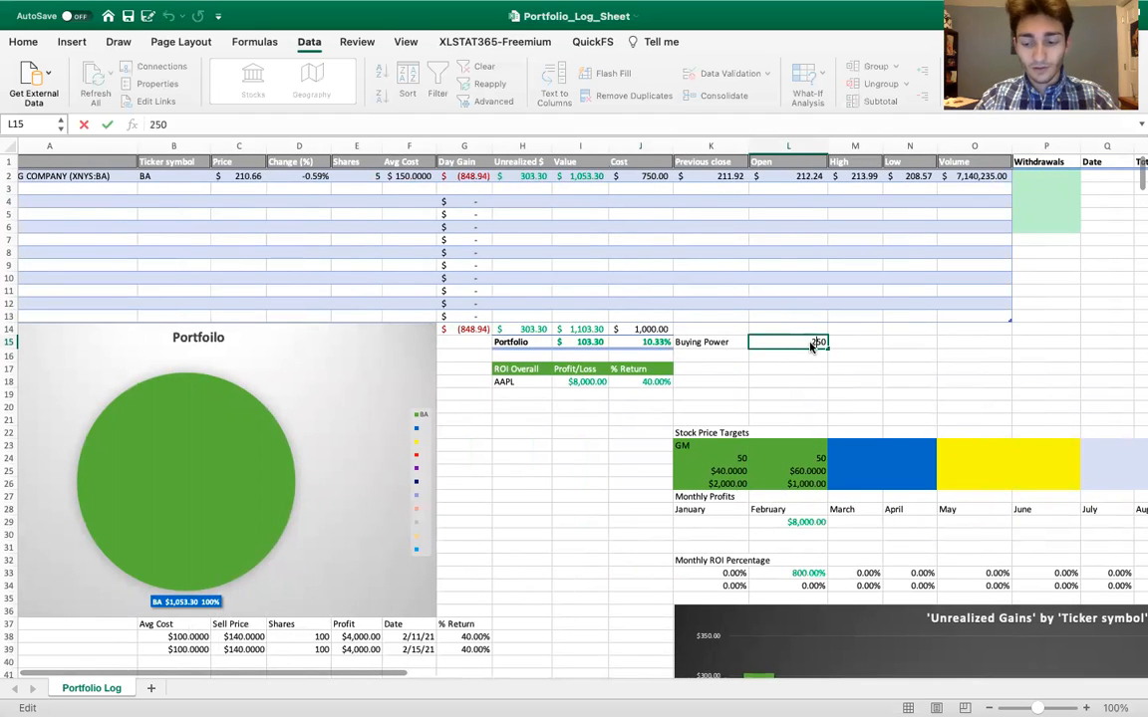
pyautogui.press('Return')
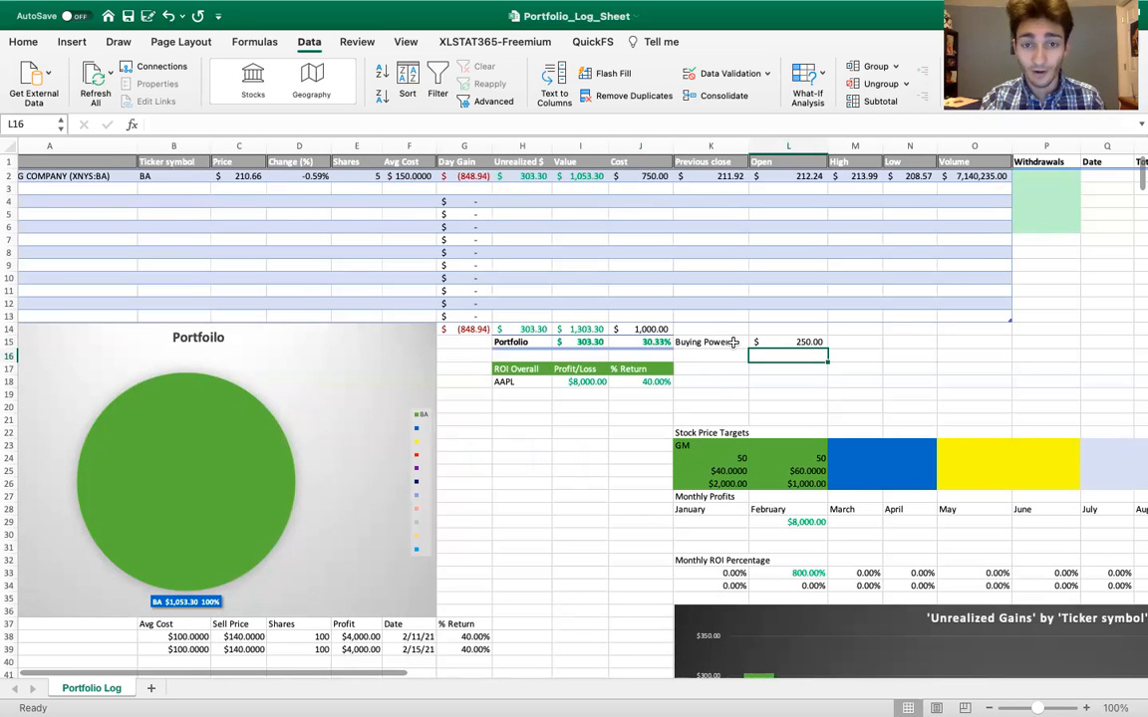
# Enter AAPL as the name in cell A3 and convert it to the Stocks data type
pyautogui.scroll(-1, 478, 498)
pyautogui.hscroll(-1, 478, 498)
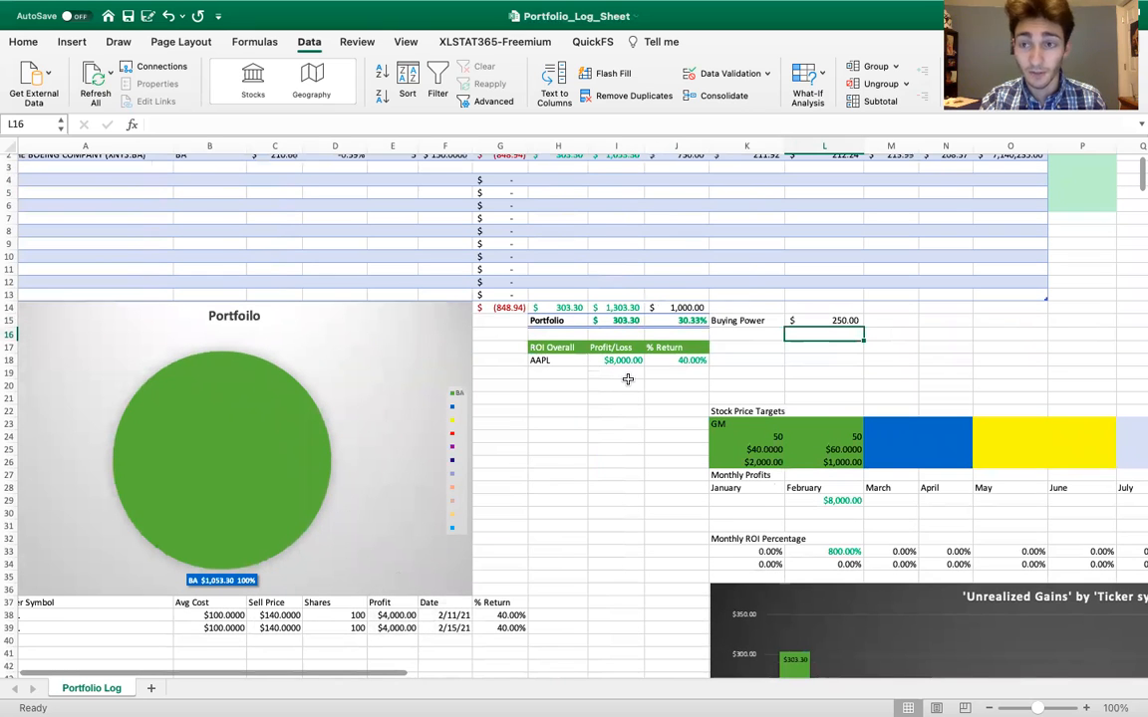
pyautogui.scroll(1, 628, 378)
pyautogui.hscroll(-1, 628, 379)
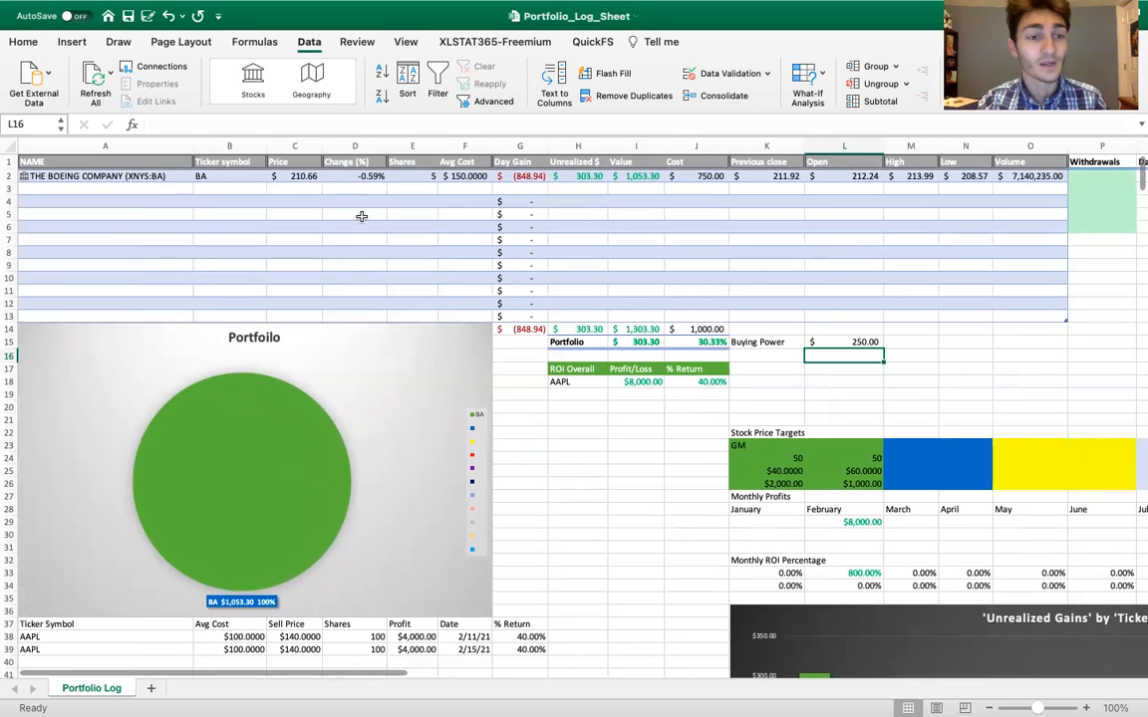
pyautogui.click(175, 188)
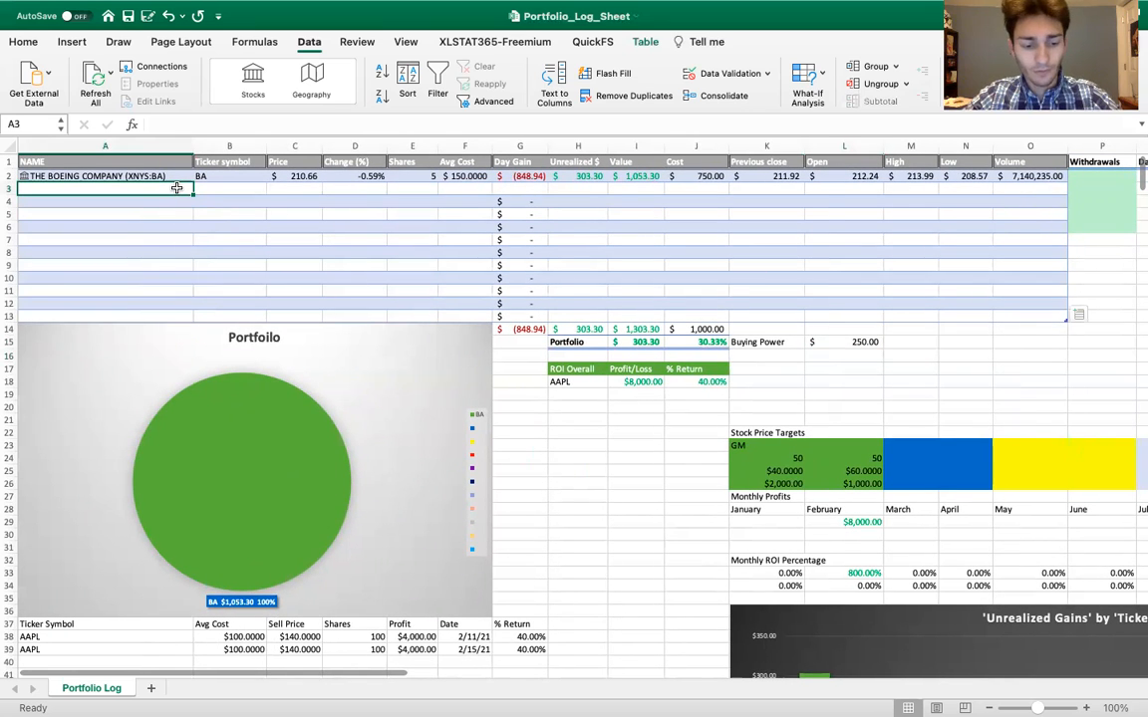
pyautogui.write('AAPL')
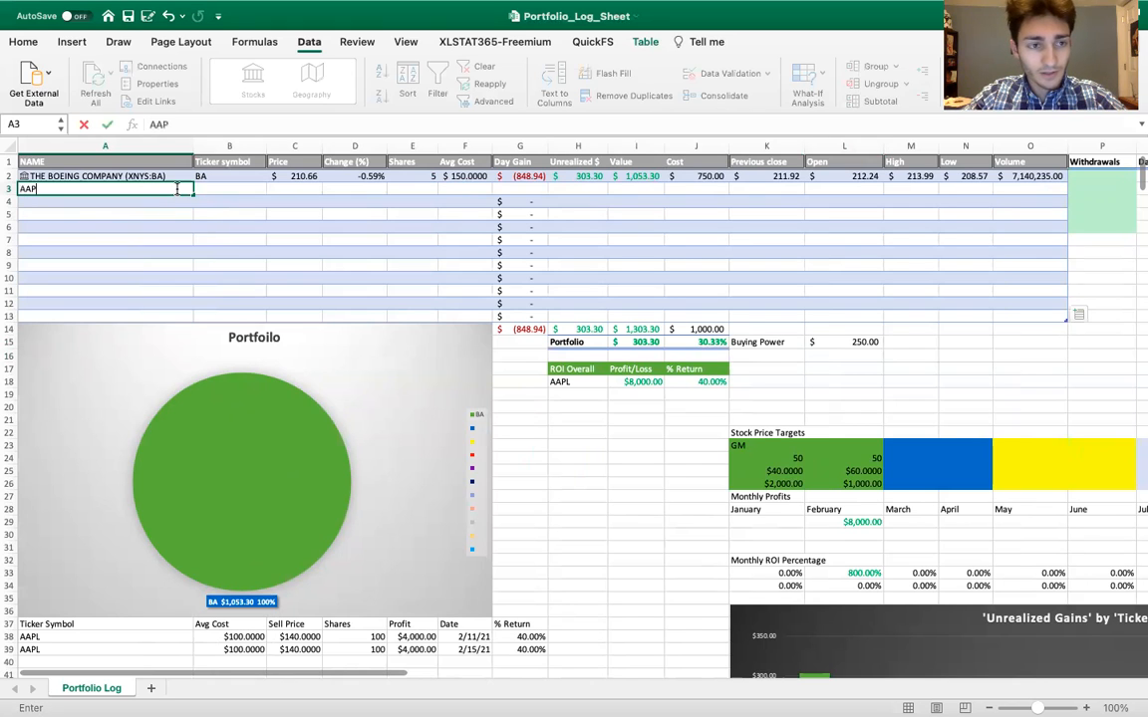
pyautogui.press('Return')
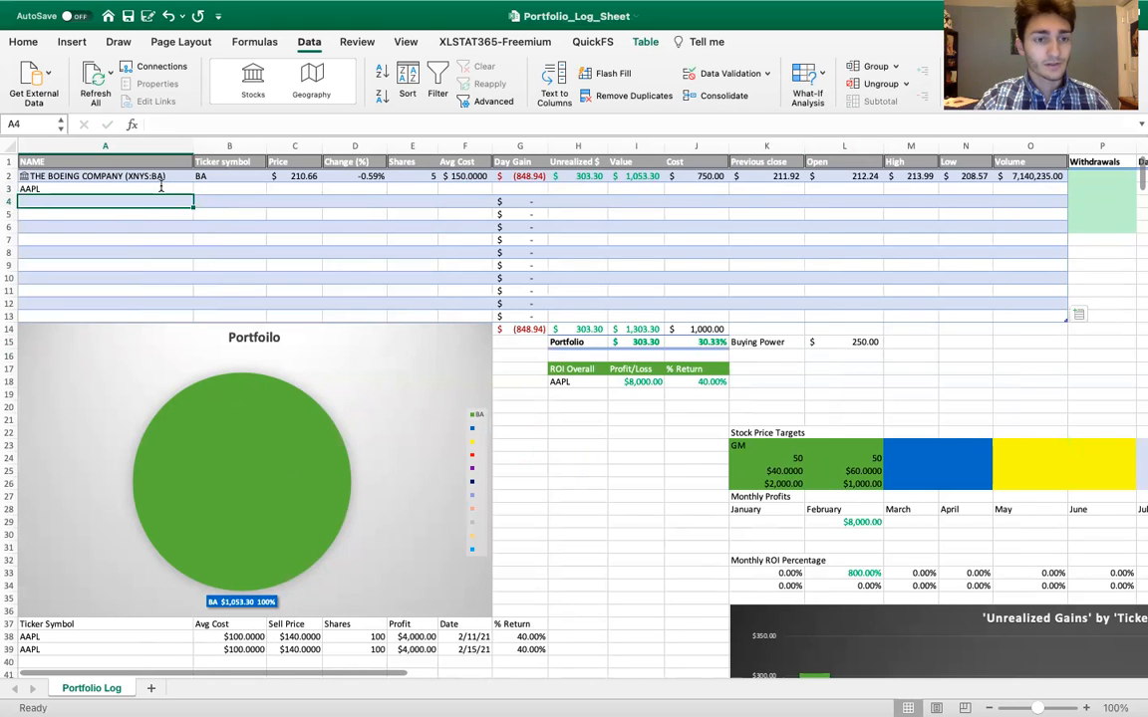
pyautogui.click(155, 187)
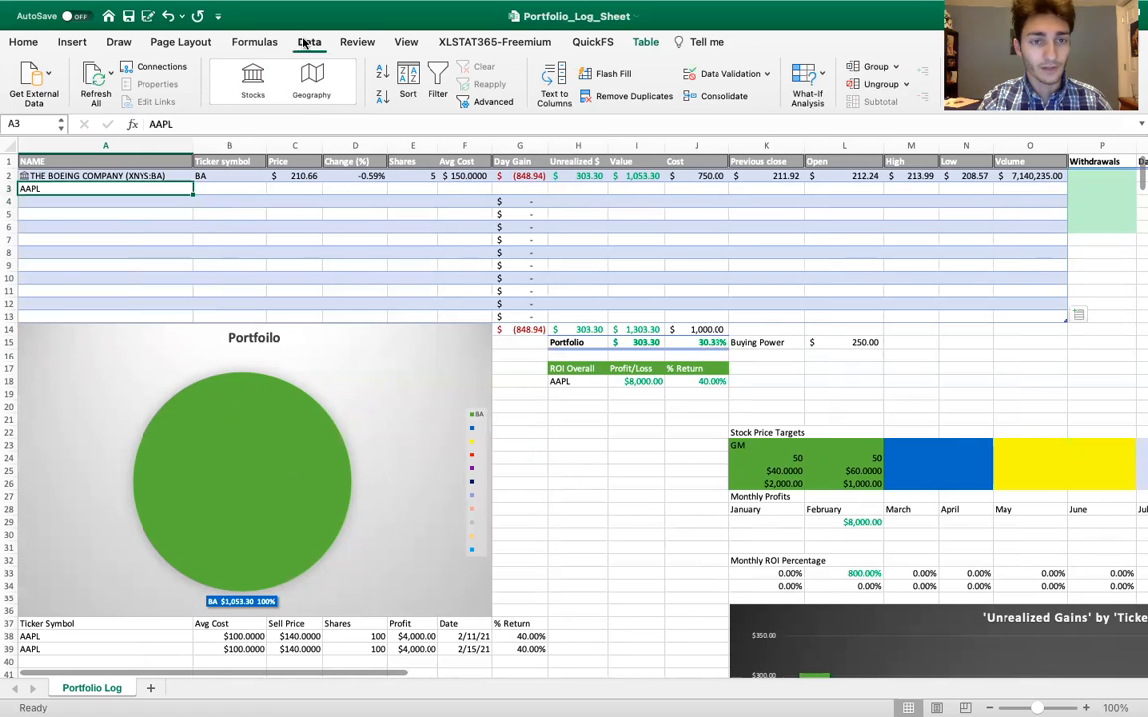
pyautogui.click(252, 88)
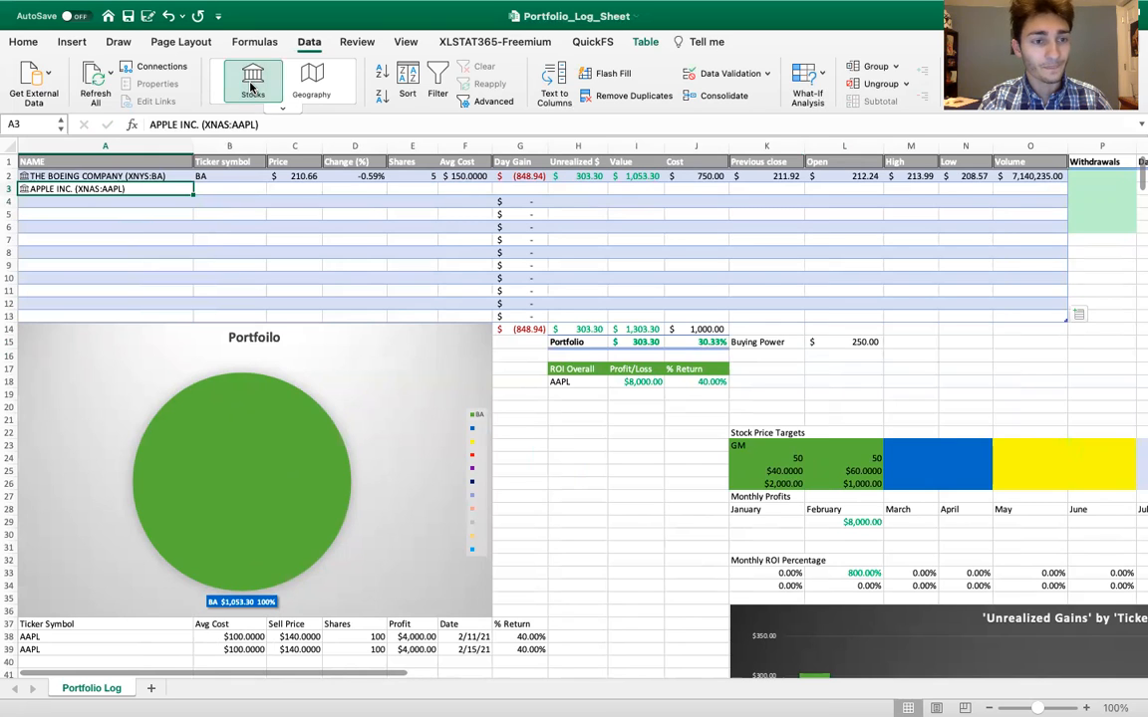
# Enter the ticker symbol AAPL in B3 and fill the Price and Change (%) formulas down from the Boeing row to row 3
pyautogui.click(226, 189)
pyautogui.write('AAPL')
pyautogui.press('Tab')
pyautogui.moveTo(267, 176); pyautogui.dragTo(384, 188)
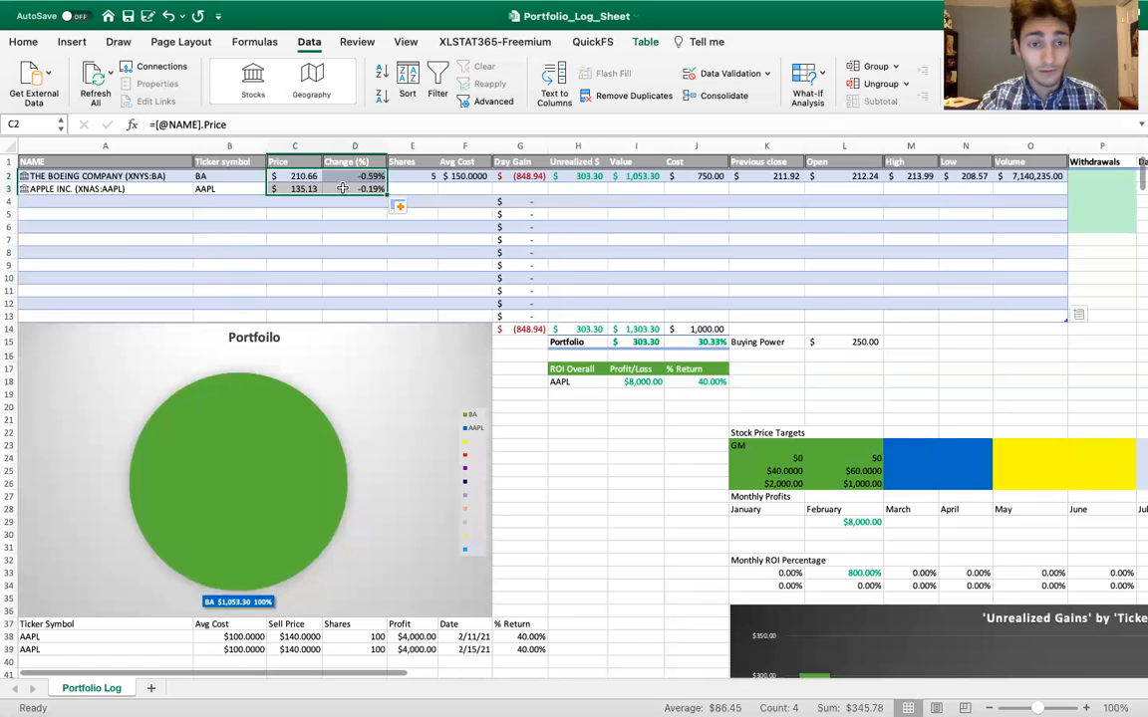
# Enter 2 shares and an average cost of 100 for the Apple position in row 3
pyautogui.hscroll(2, 391, 213)
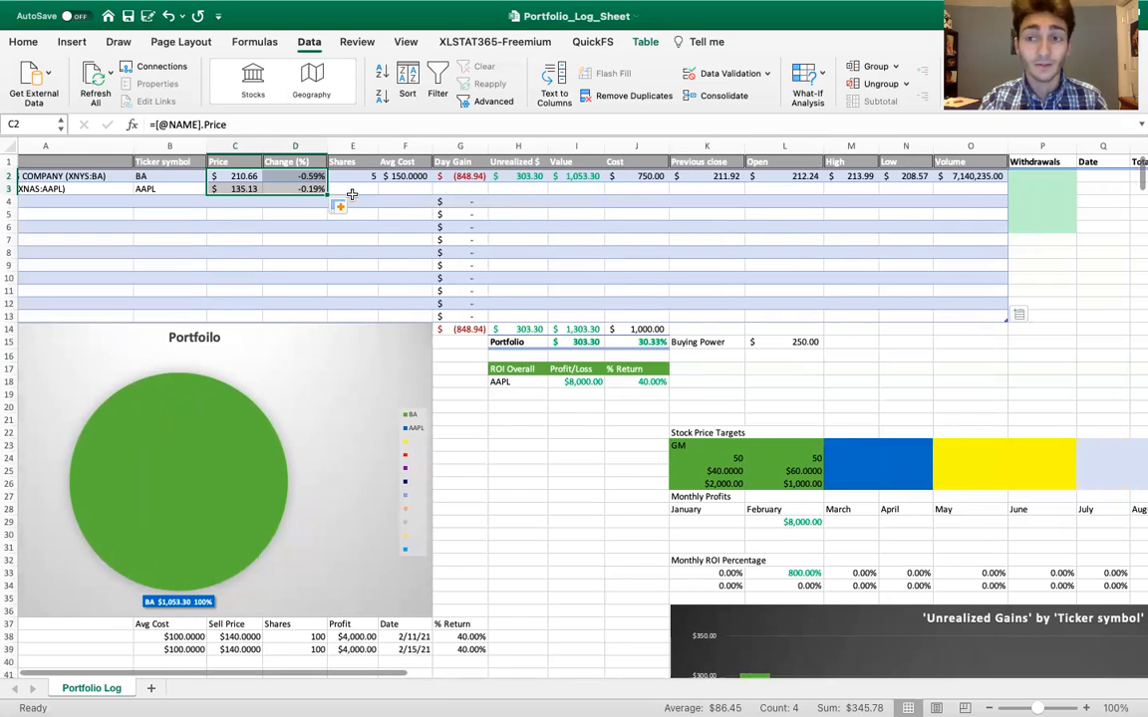
pyautogui.click(367, 188)
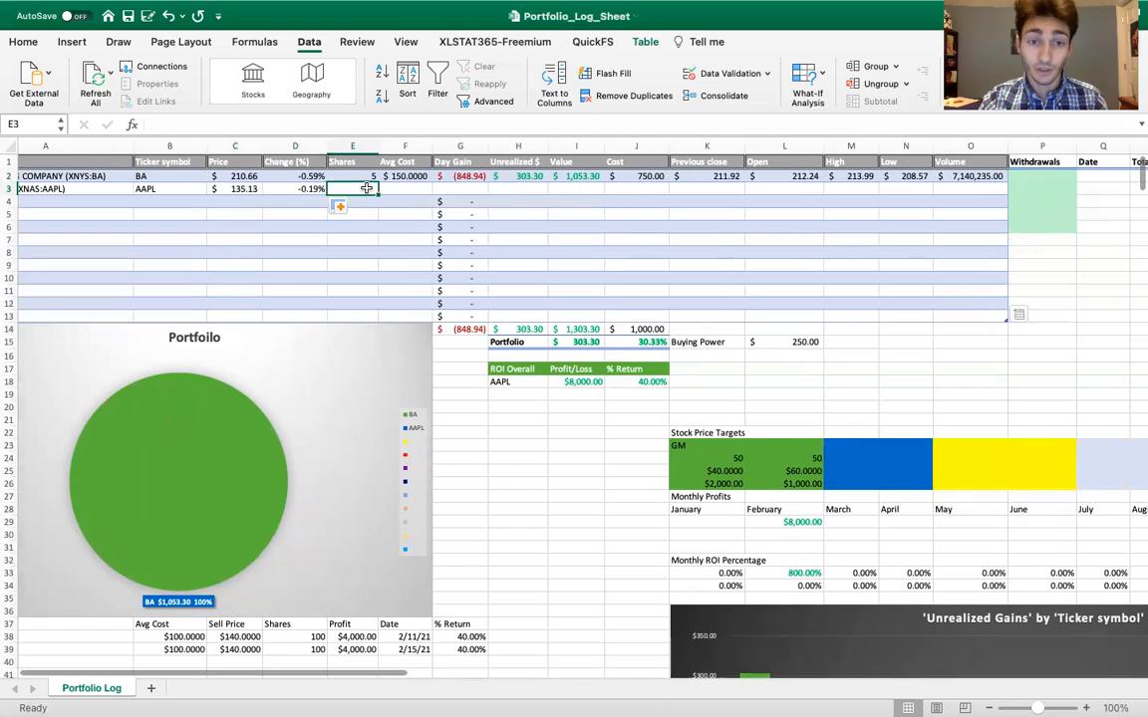
pyautogui.click(404, 189)
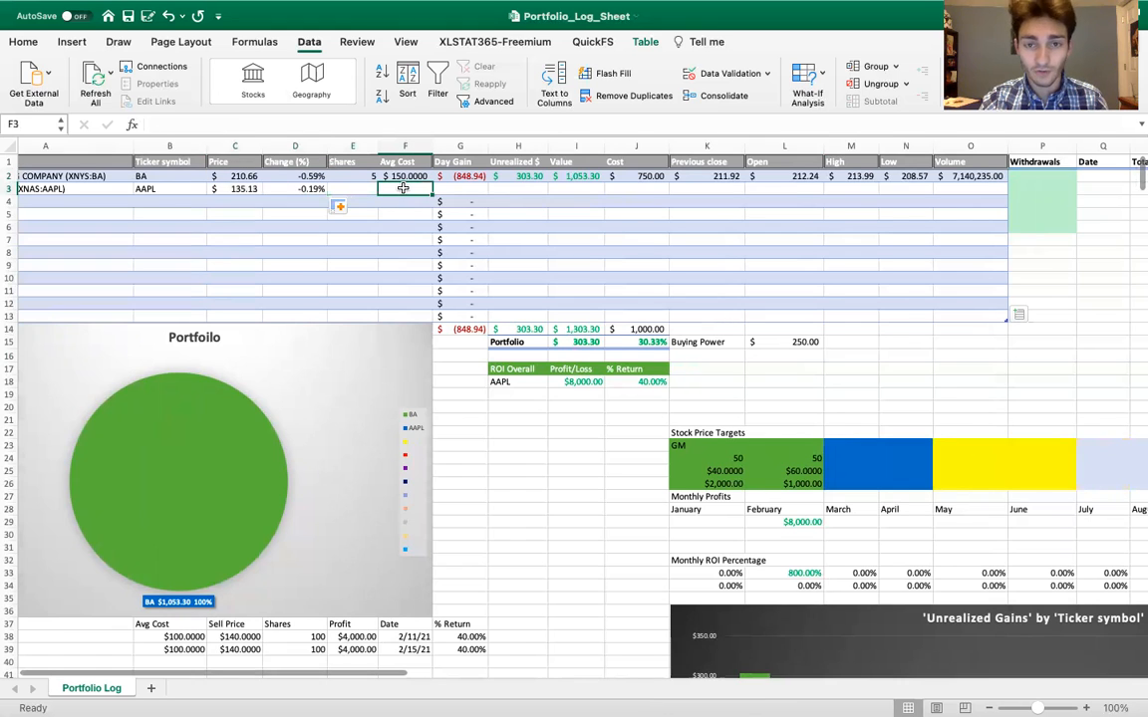
pyautogui.click(652, 189)
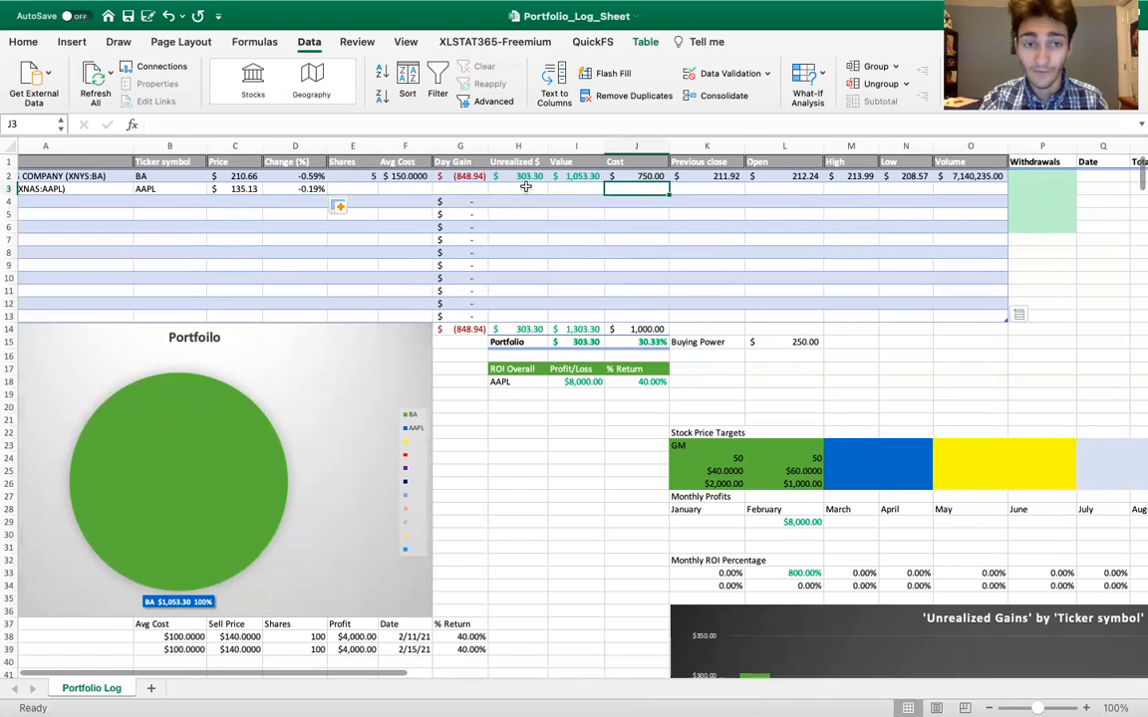
pyautogui.click(370, 188)
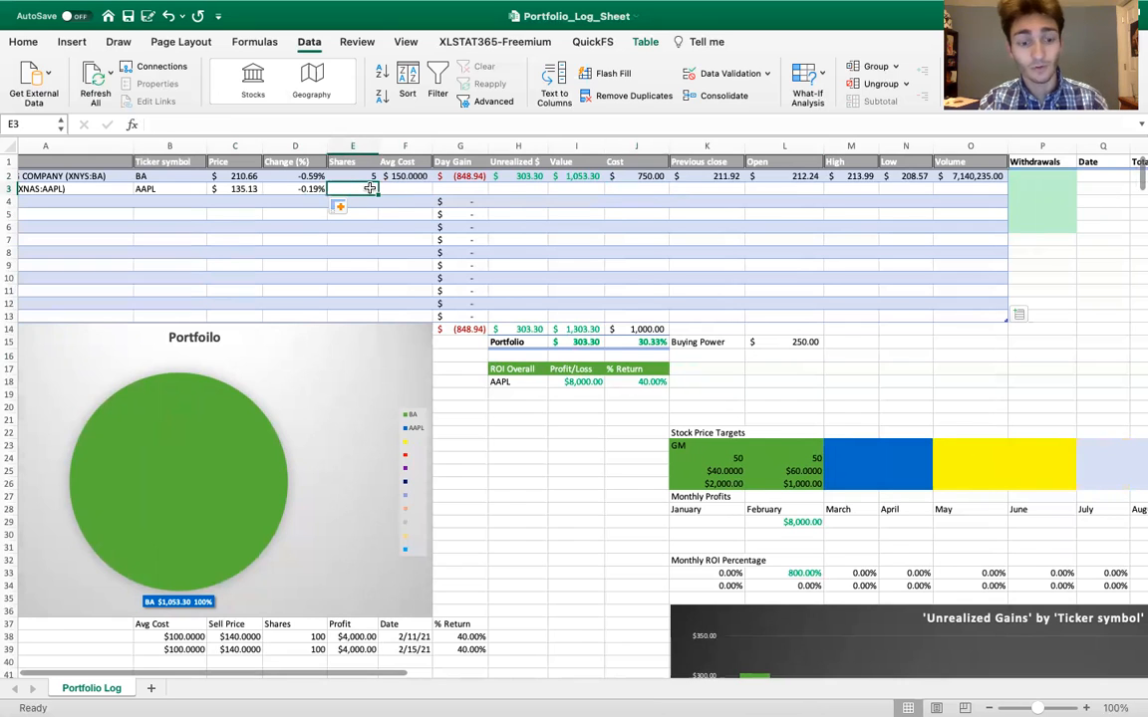
pyautogui.write('2')
pyautogui.click(397, 190)
pyautogui.write('100')
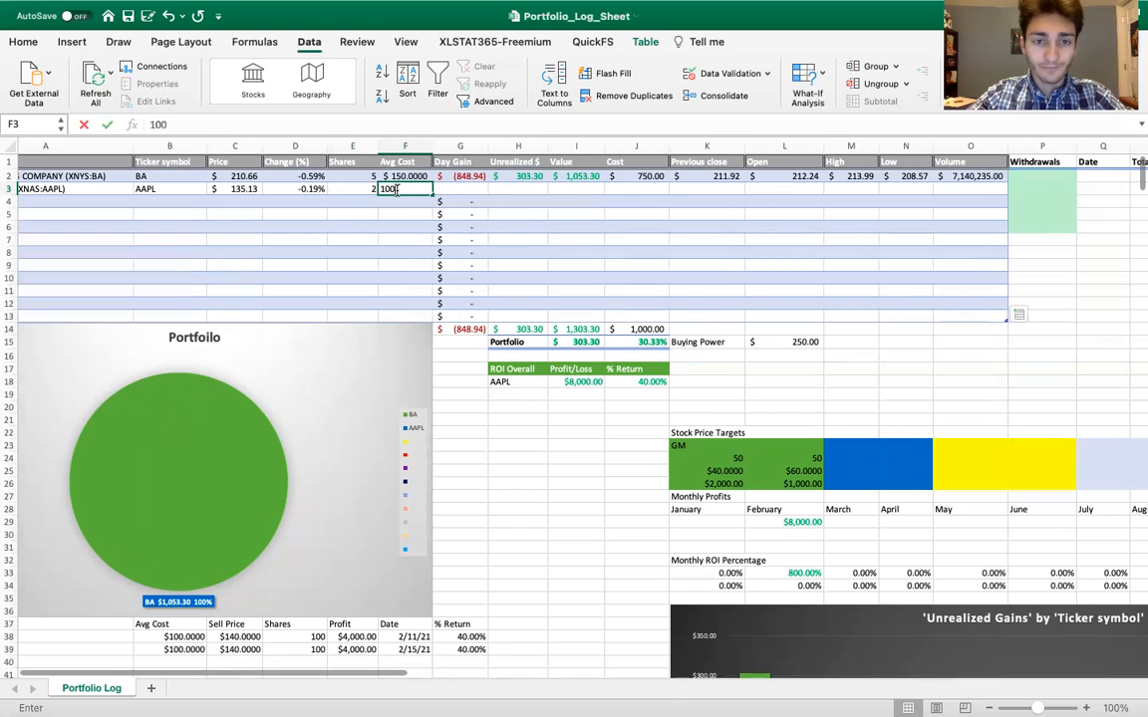
pyautogui.press('Tab')
pyautogui.press('Tab')
pyautogui.press('Tab')
pyautogui.press('Tab')
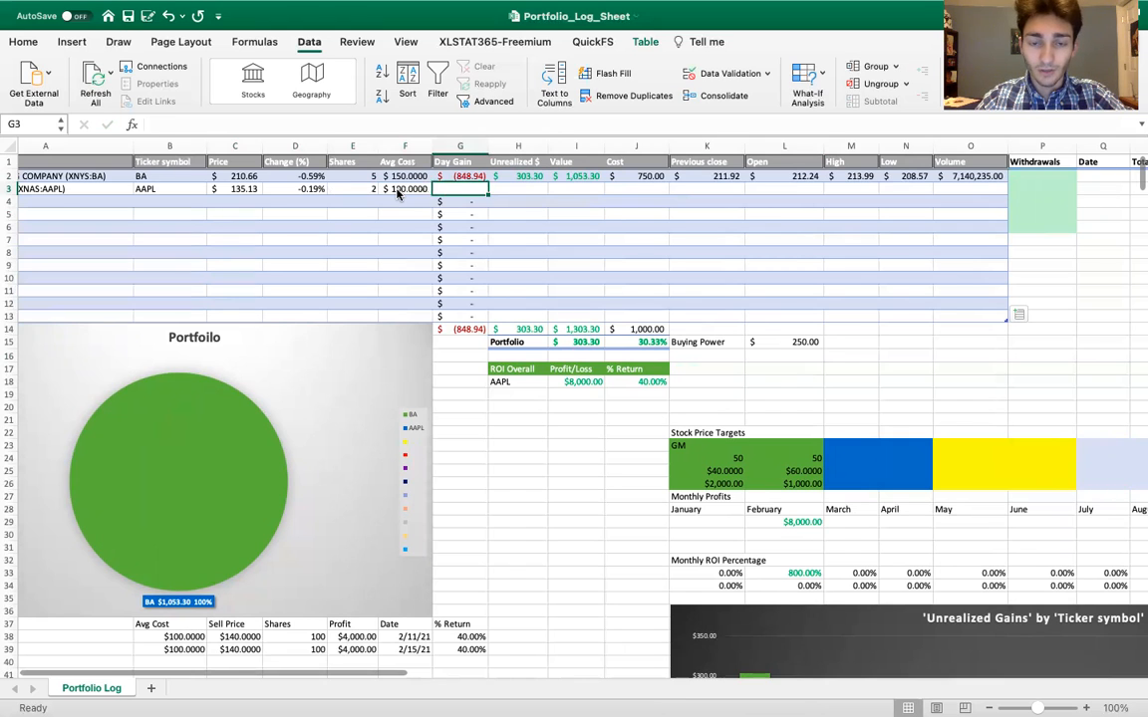
# Enter a cost of 200 for the Apple position in J3 and set the Buying Power in L15 to 50
pyautogui.write('200')
pyautogui.press('Return')
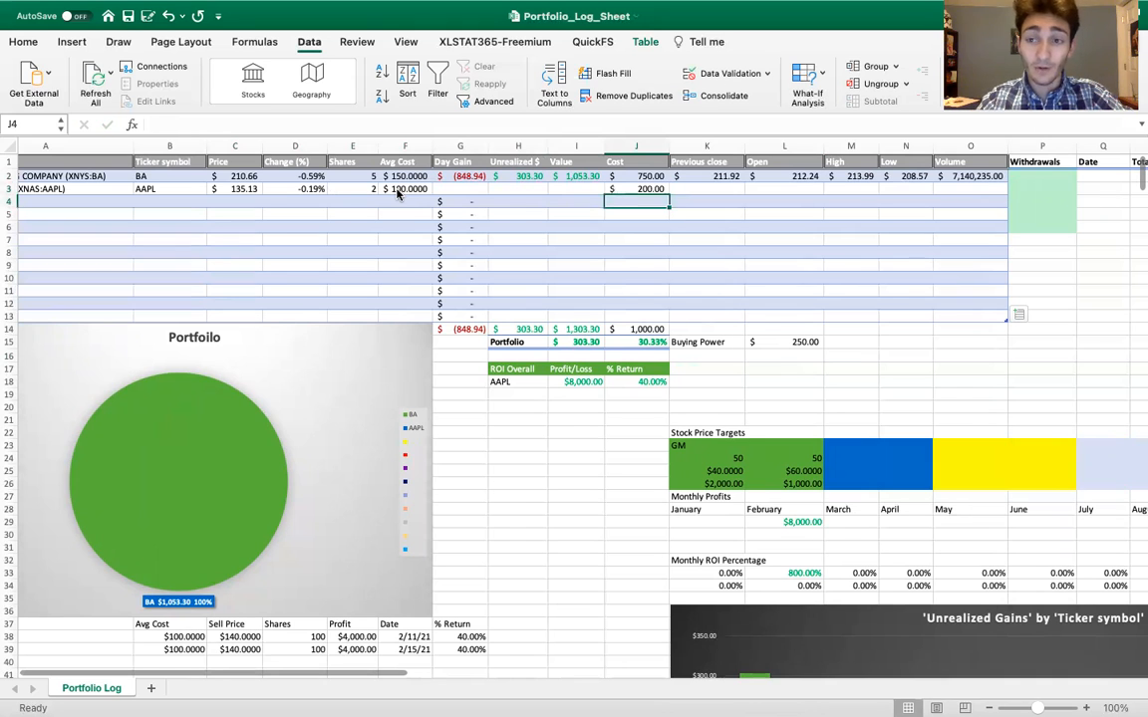
pyautogui.click(797, 343)
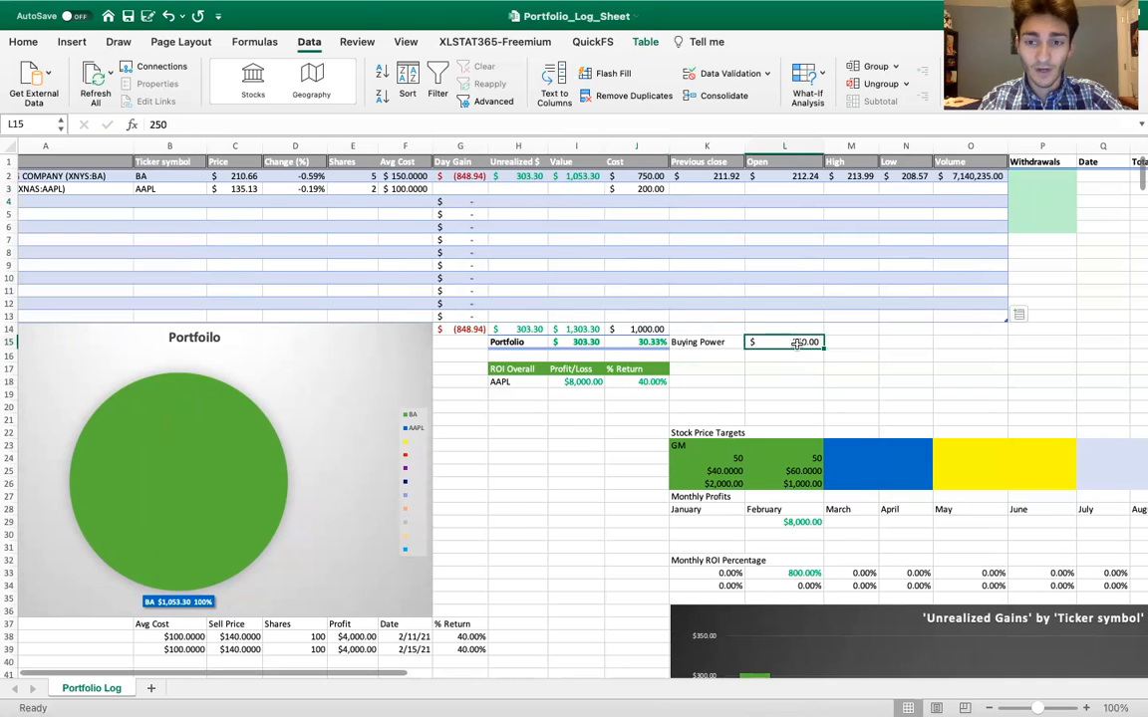
pyautogui.write('50')
pyautogui.press('Return')
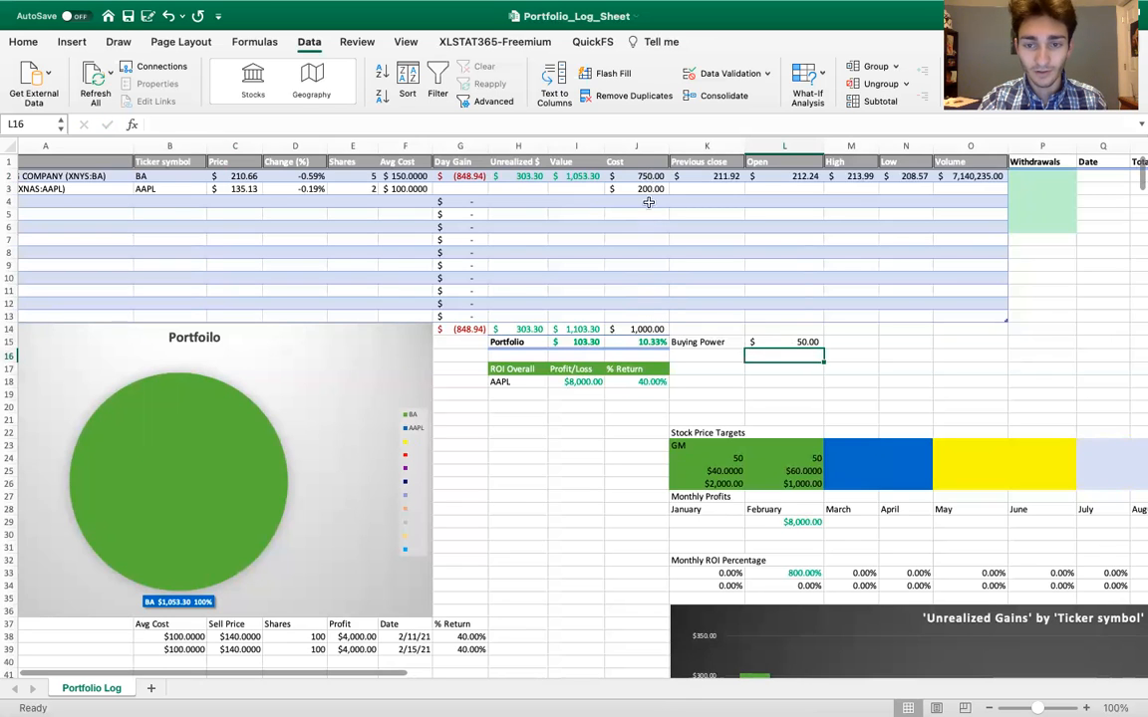
# Inspect the entries behind the total cost in J14 and the Buying Power in L15
pyautogui.doubleClick(645, 329)
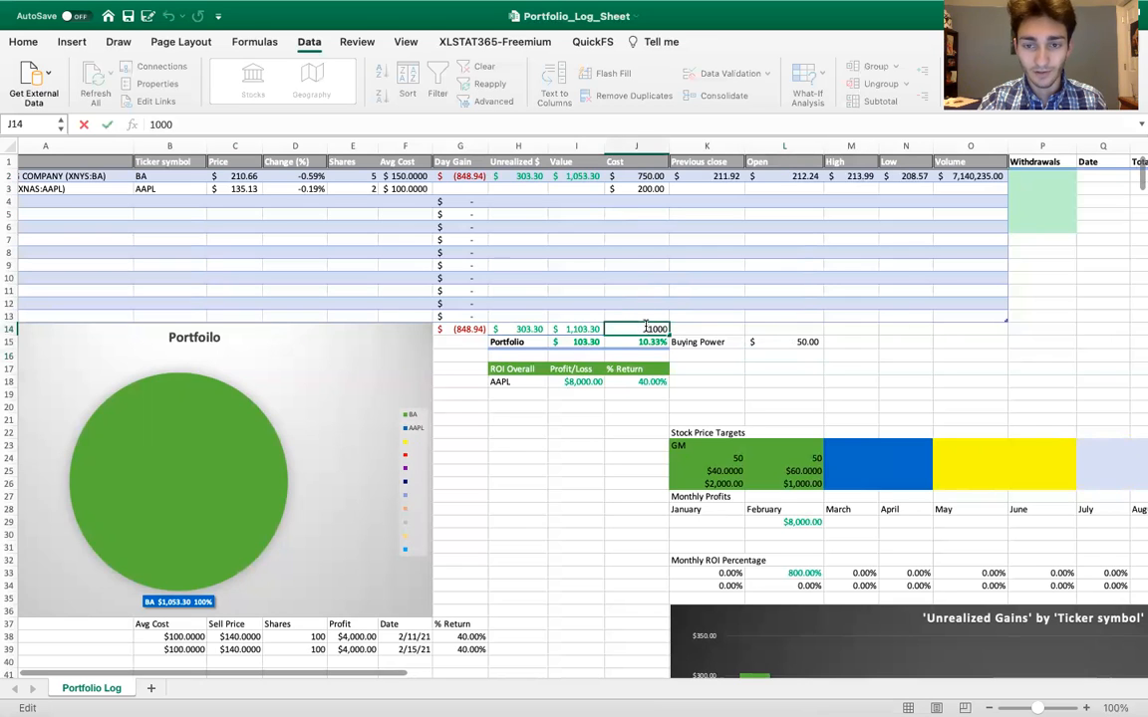
pyautogui.press('Return')
pyautogui.doubleClick(800, 342)
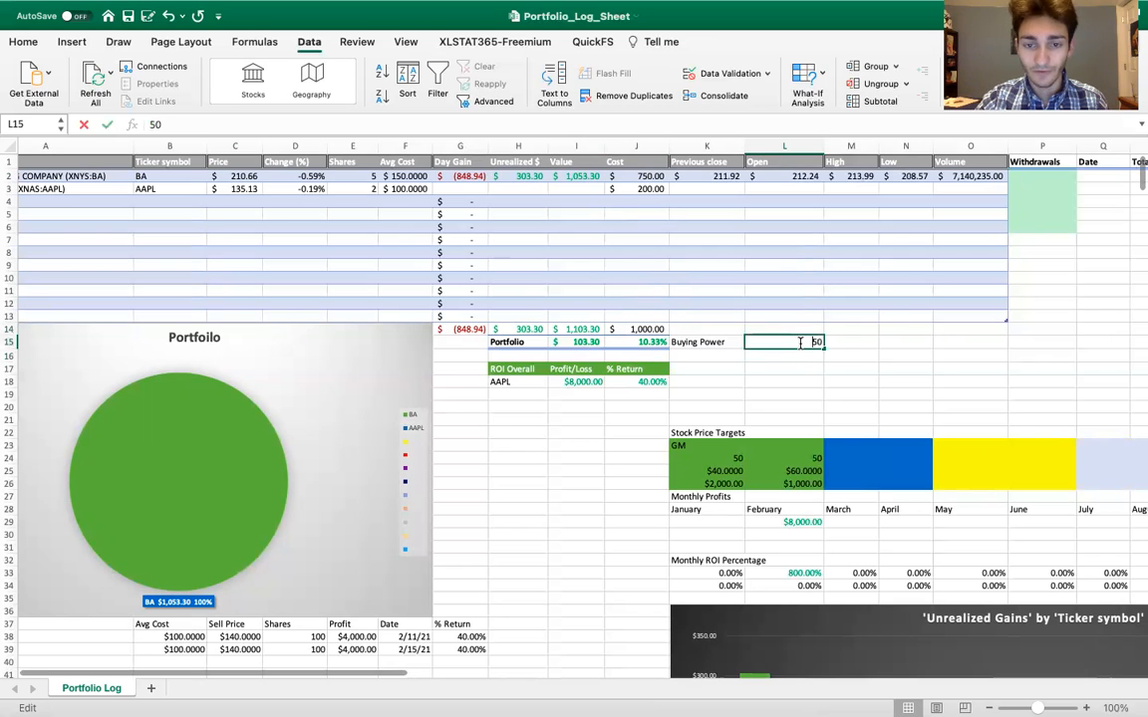
pyautogui.press('Return')
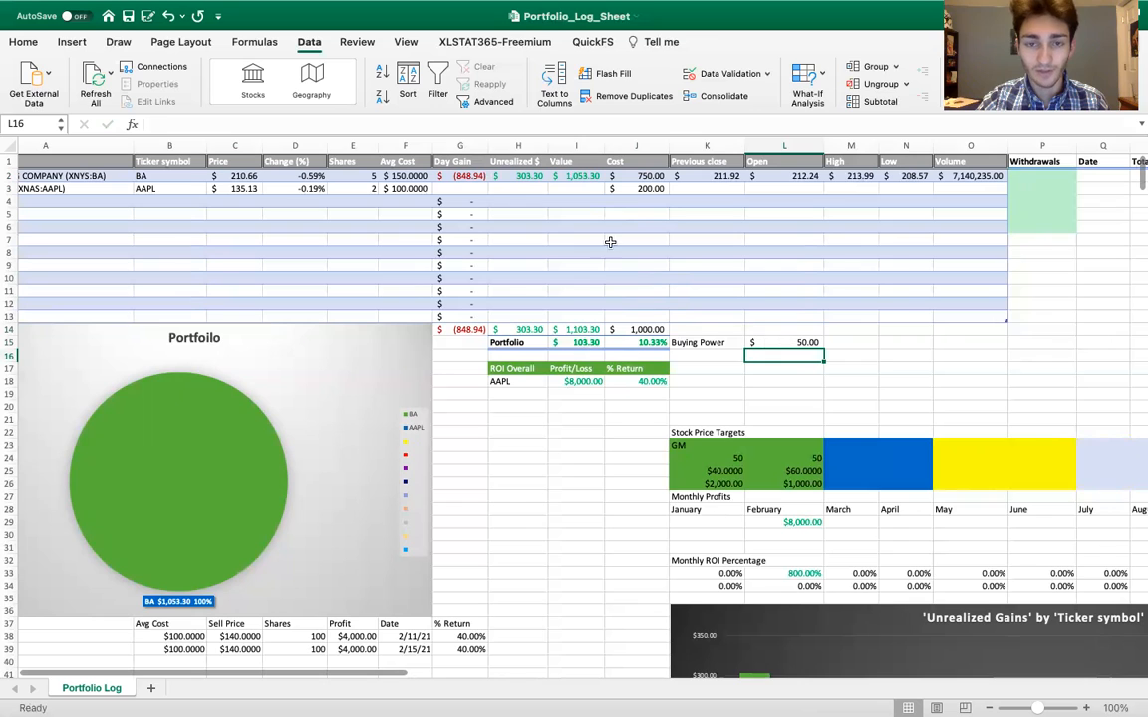
# Fill the Day Gain, Unrealized $, Value and Previous close through Volume formulas down from the Boeing row to the Apple row
pyautogui.moveTo(460, 176); pyautogui.dragTo(602, 194)
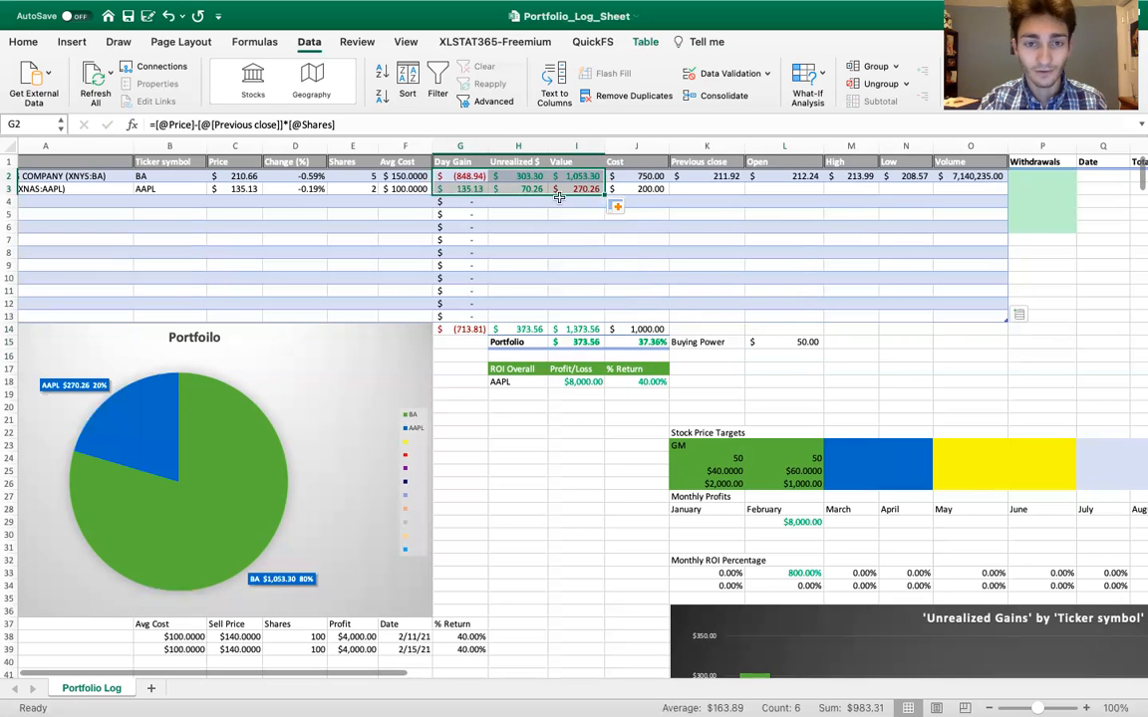
pyautogui.hscroll(2, 695, 213)
pyautogui.moveTo(603, 177); pyautogui.dragTo(845, 178)
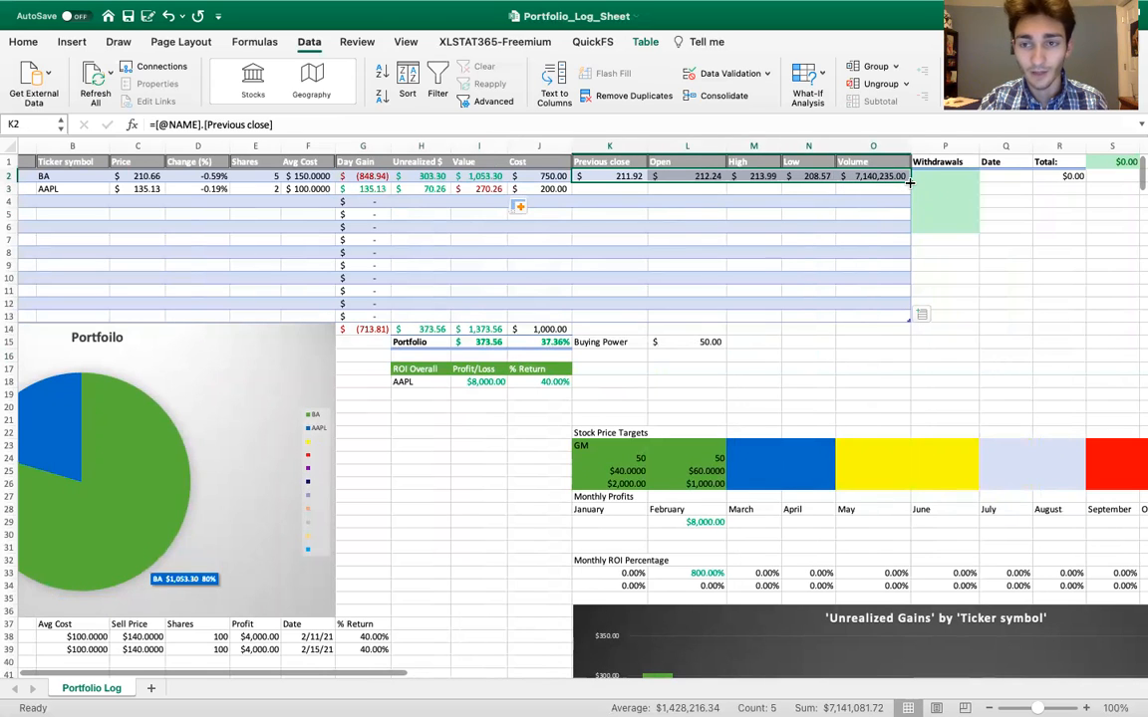
pyautogui.moveTo(910, 182); pyautogui.dragTo(902, 193)
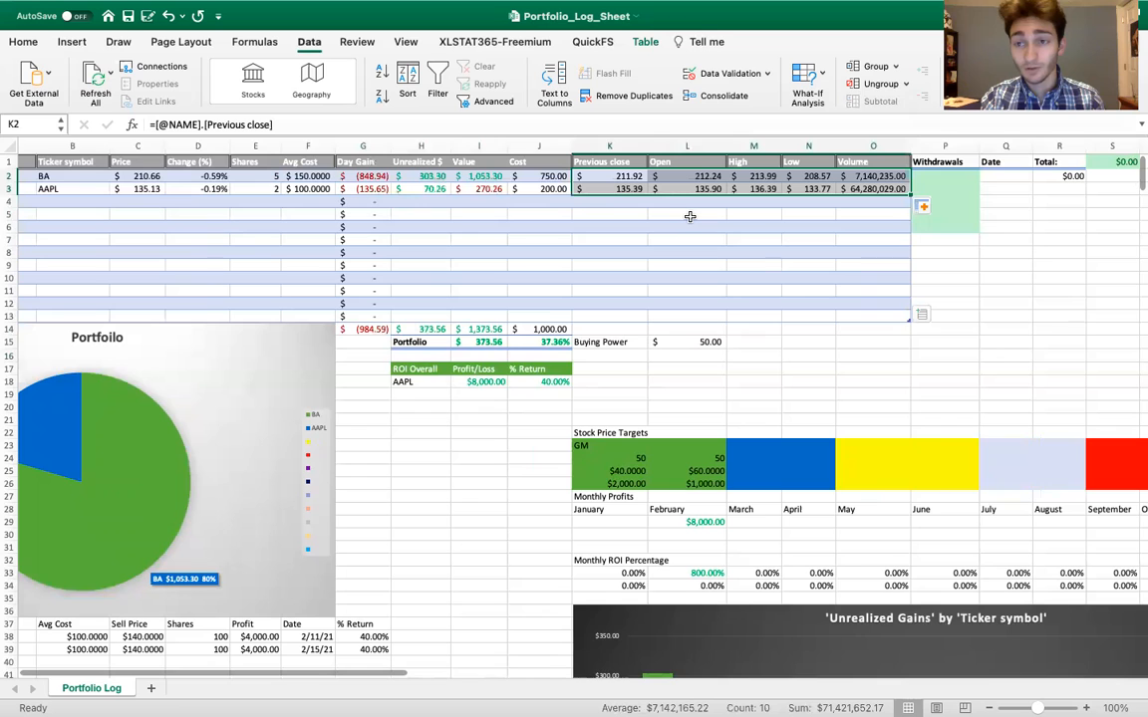
# Browse the list of additional stock data fields that can be added to the table, without adding any
pyautogui.hscroll(-3, 601, 223)
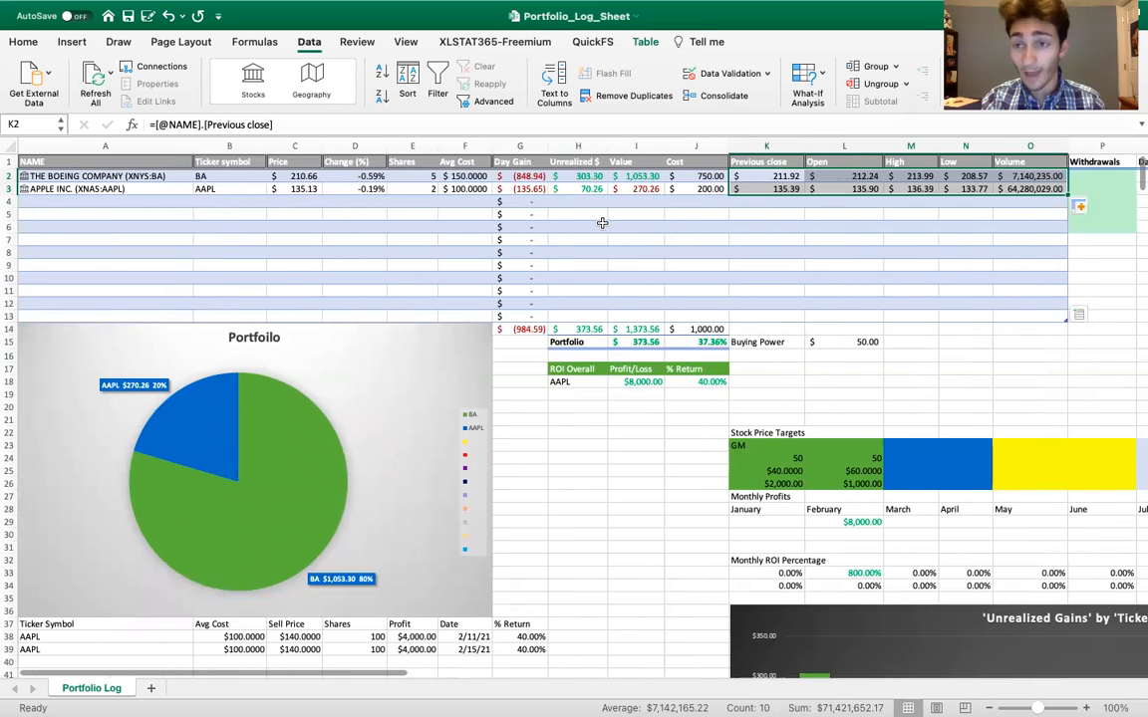
pyautogui.hscroll(2, 675, 232)
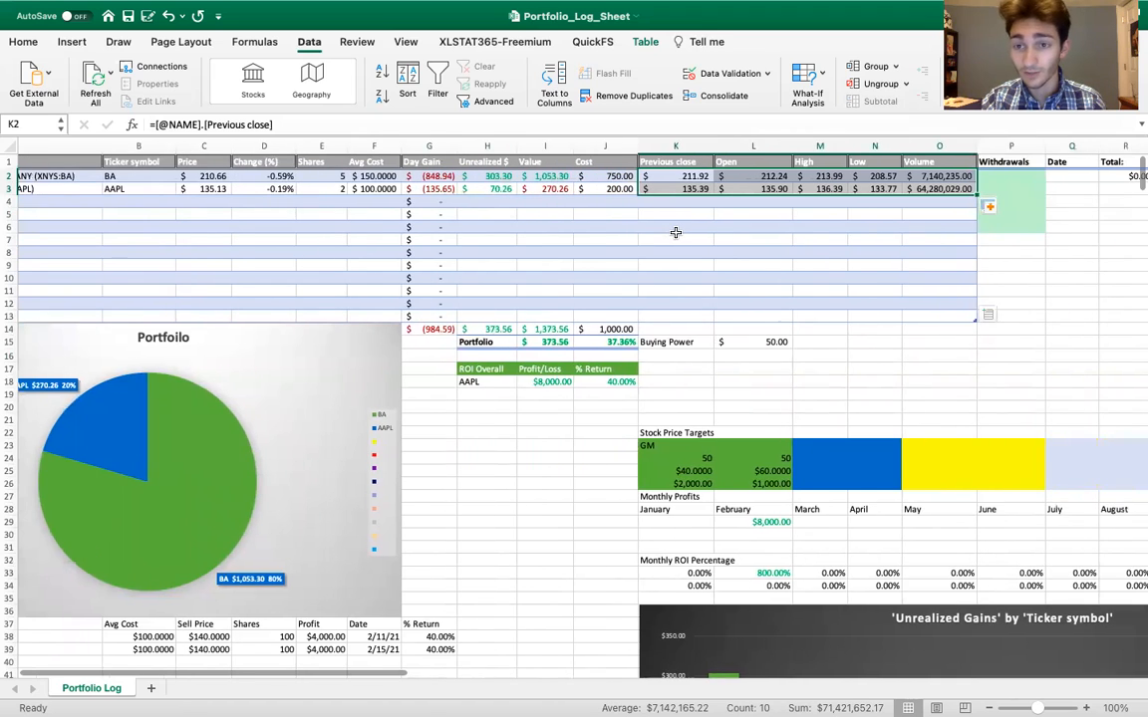
pyautogui.hscroll(1, 676, 232)
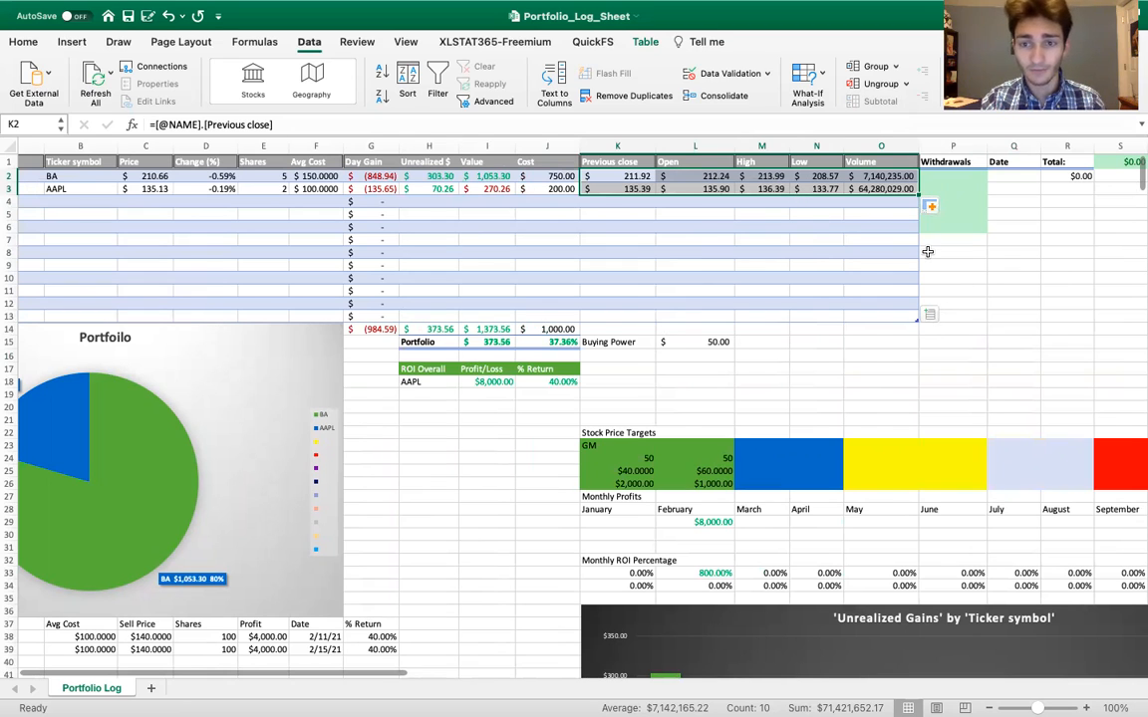
pyautogui.click(930, 314)
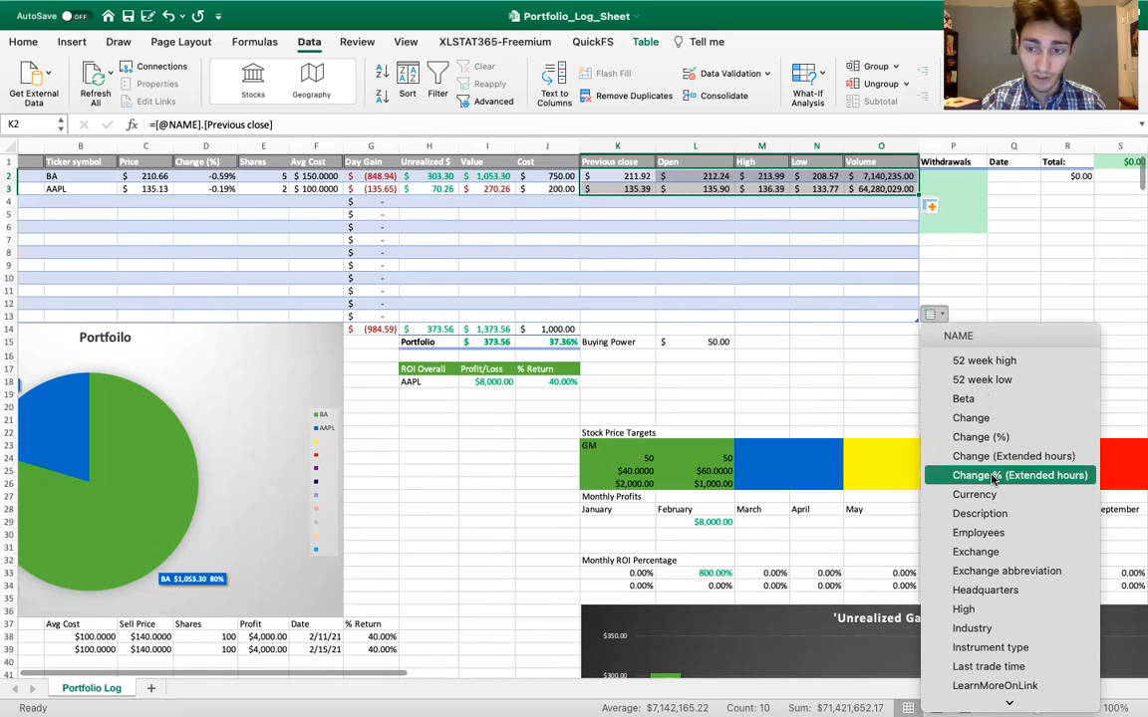
pyautogui.scroll(-3, 993, 479)
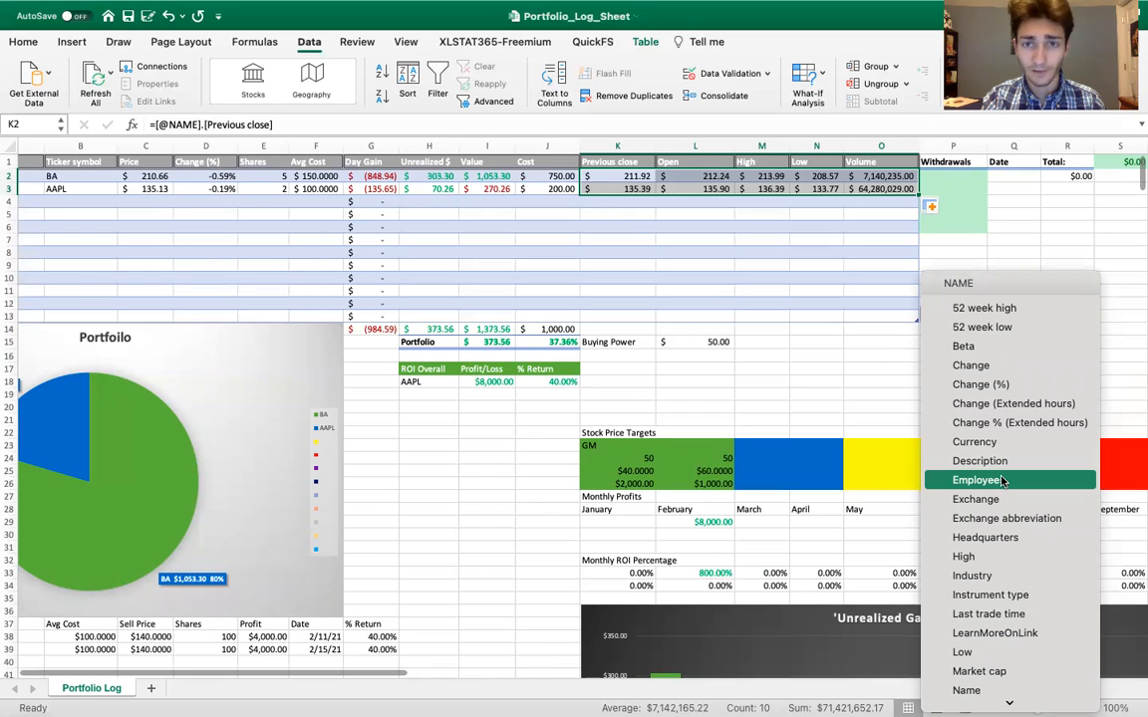
pyautogui.click(839, 407)
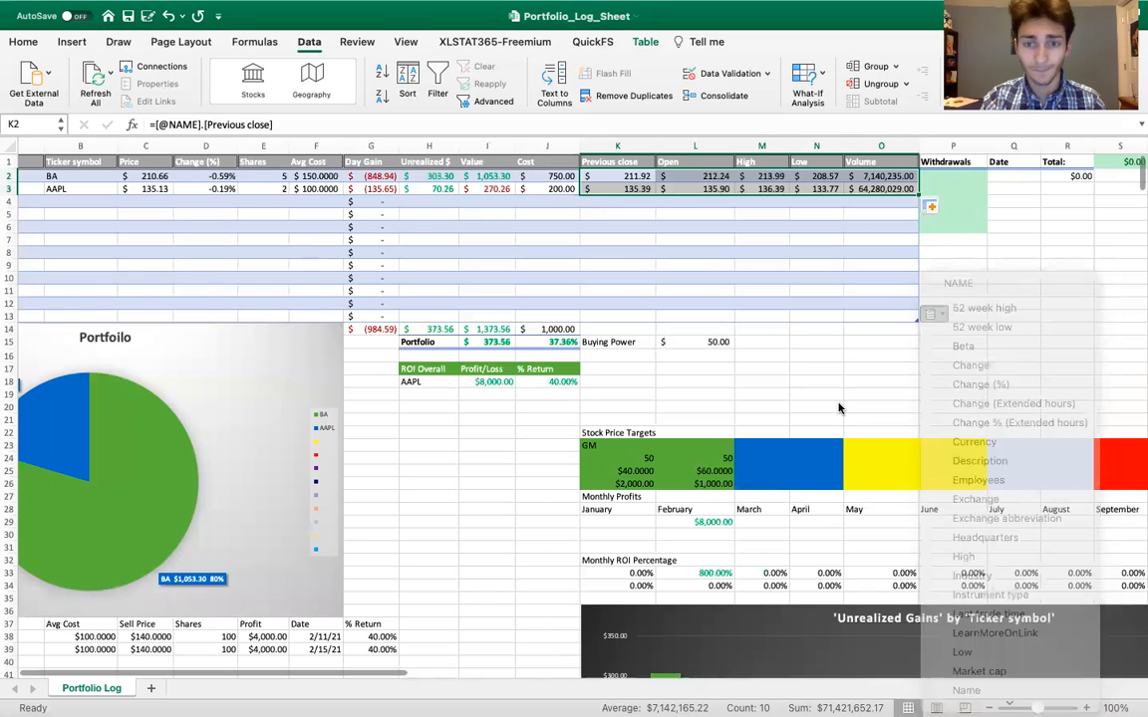
# Open the stock data card for Apple in A3 and review its fields from price down to market cap and beta
pyautogui.hscroll(-3, 724, 327)
pyautogui.click(465, 213)
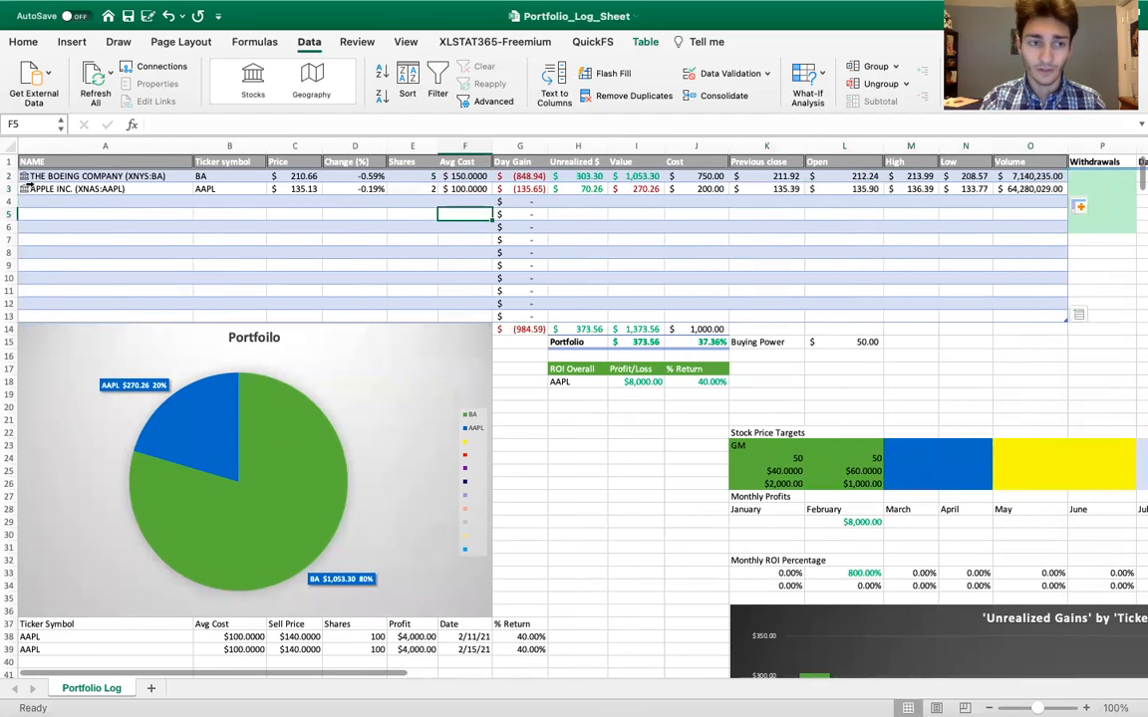
pyautogui.click(24, 188)
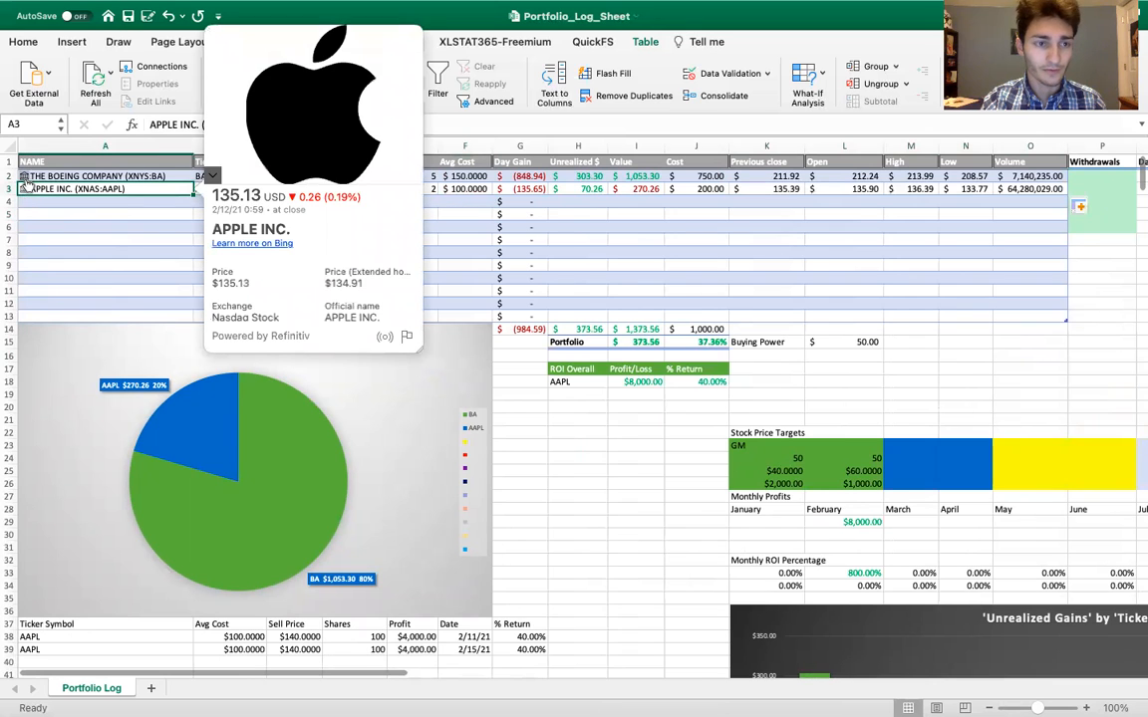
pyautogui.scroll(-2, 354, 199)
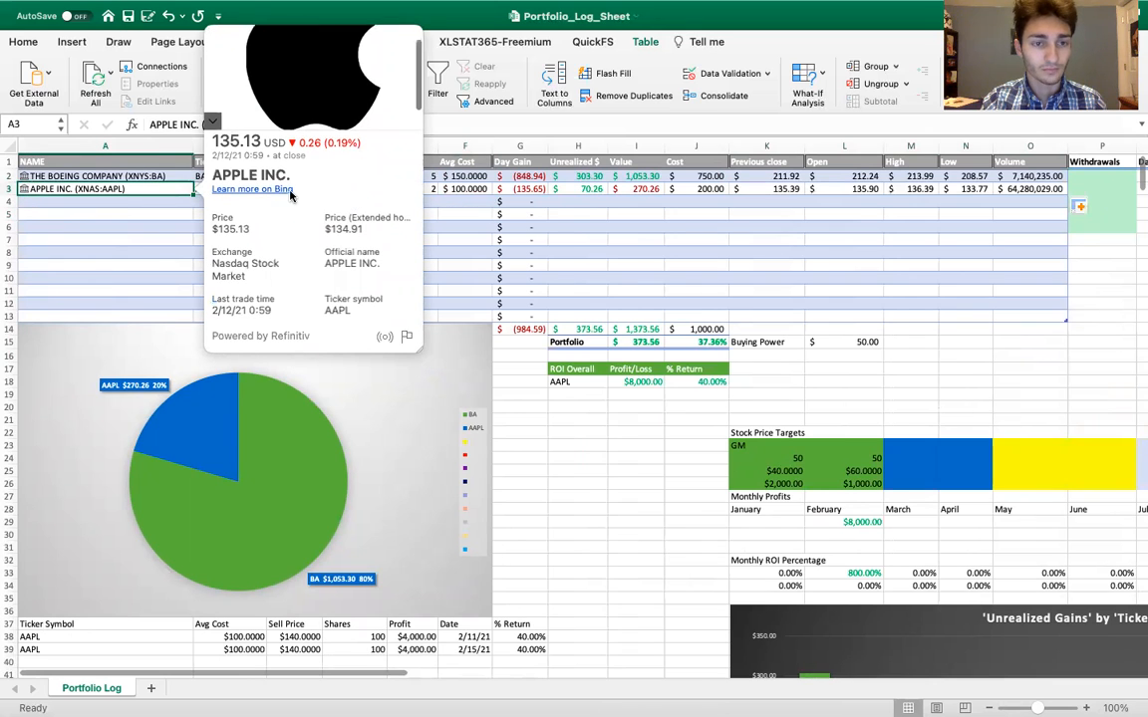
pyautogui.scroll(-5, 354, 189)
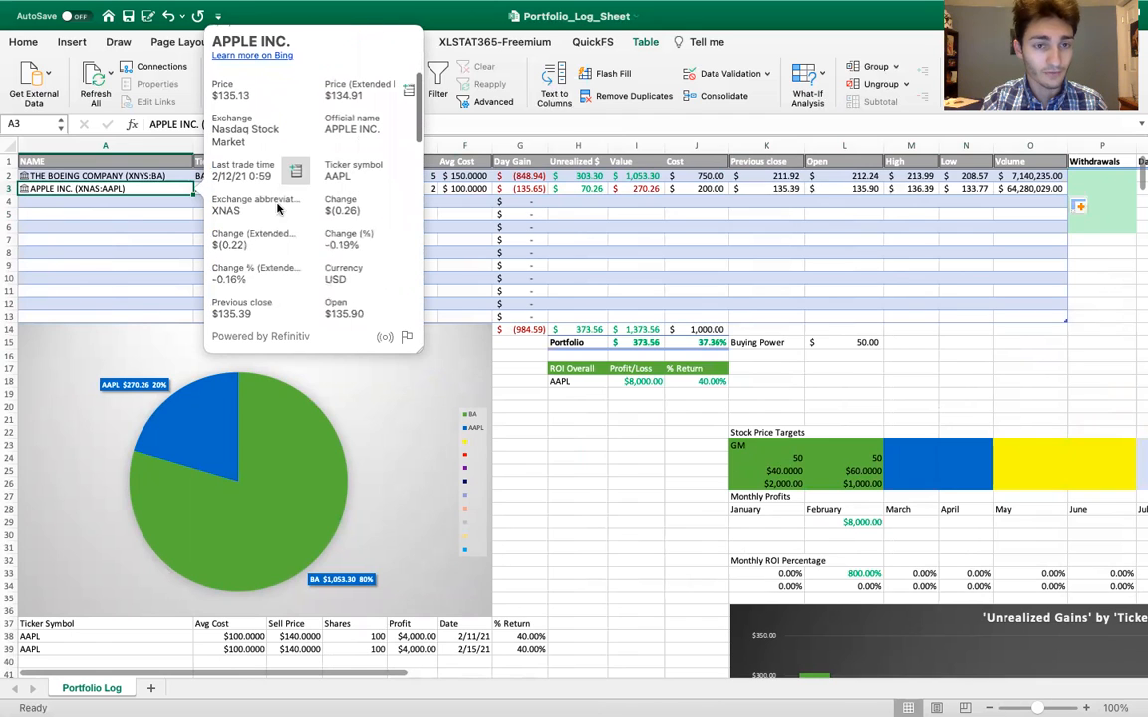
pyautogui.scroll(-1, 281, 221)
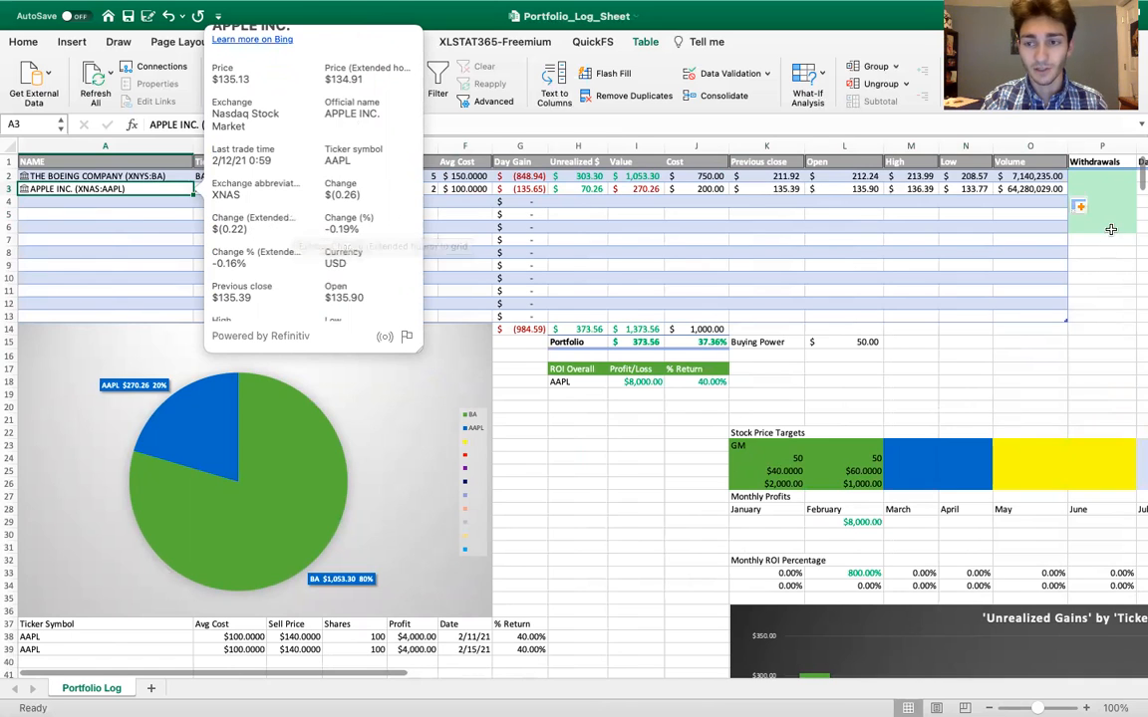
pyautogui.scroll(-3, 338, 229)
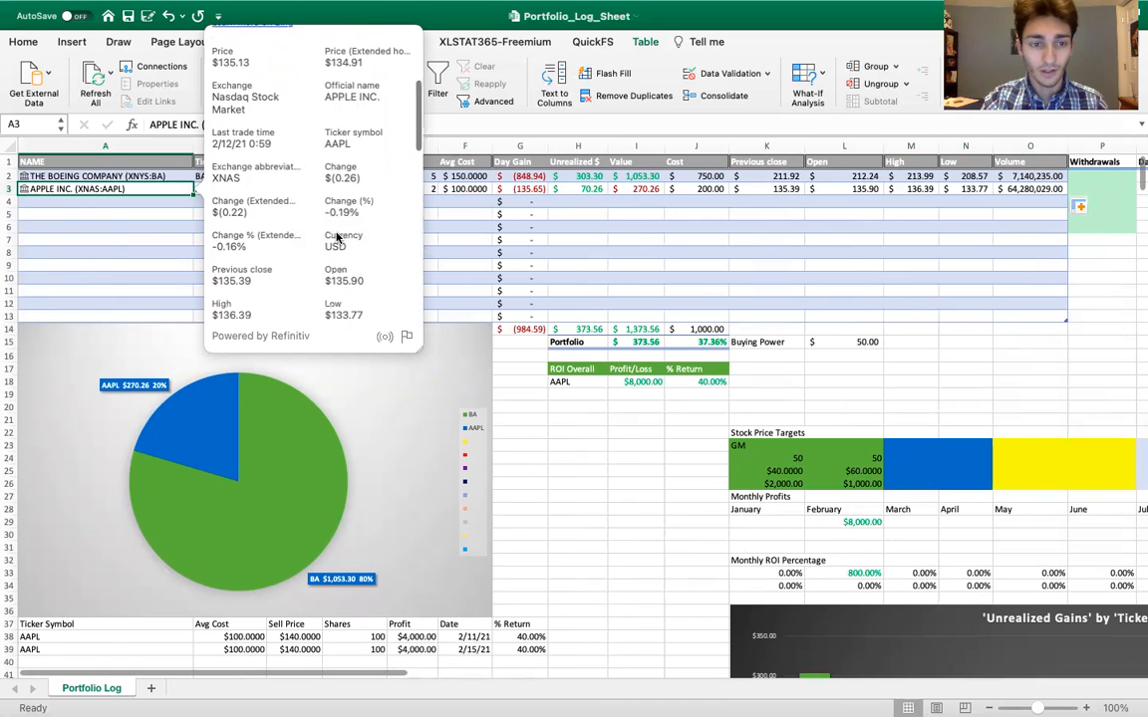
pyautogui.scroll(-1, 337, 236)
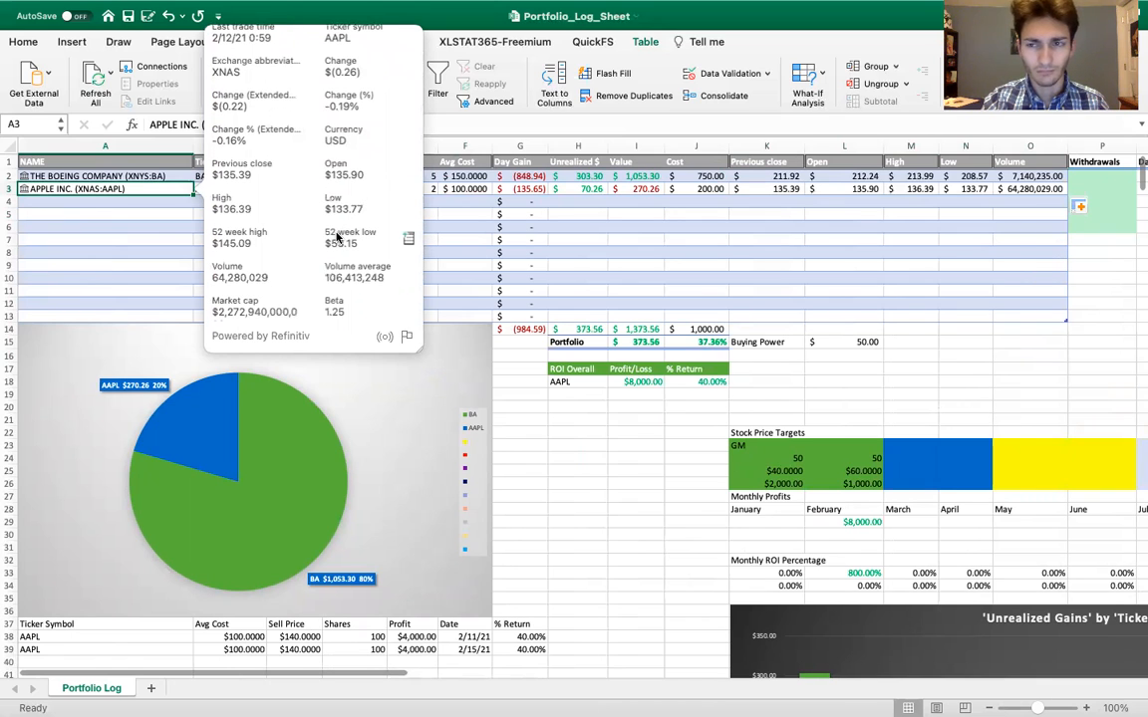
pyautogui.scroll(-1, 284, 261)
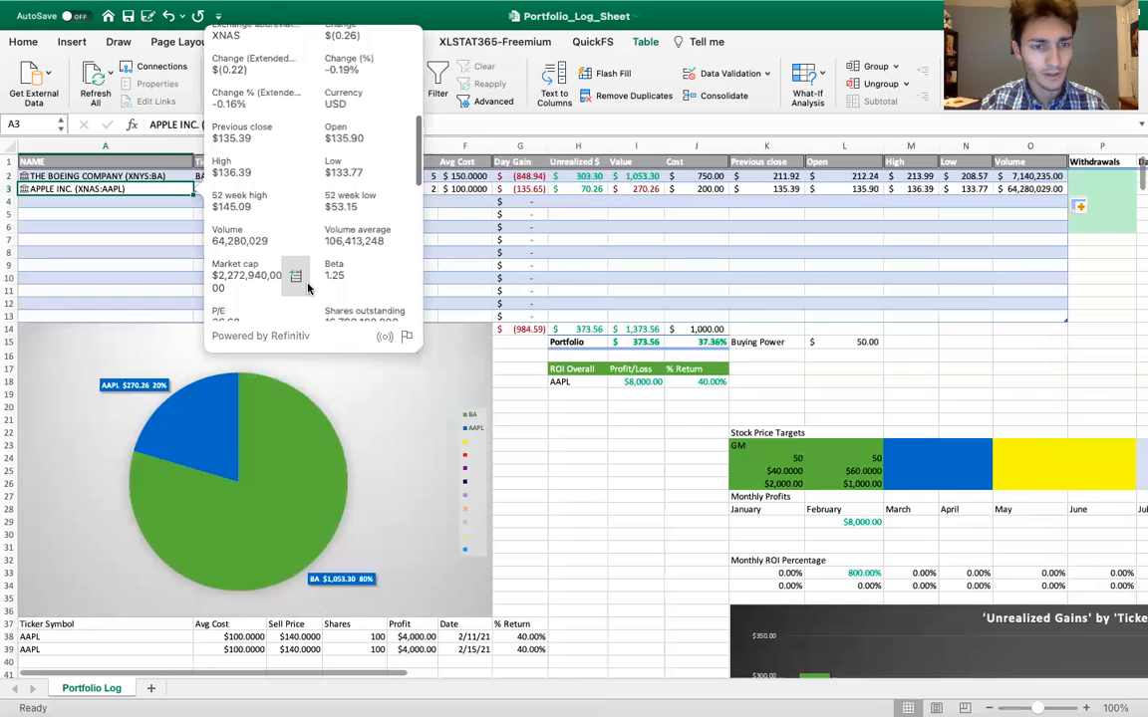
pyautogui.click(586, 423)
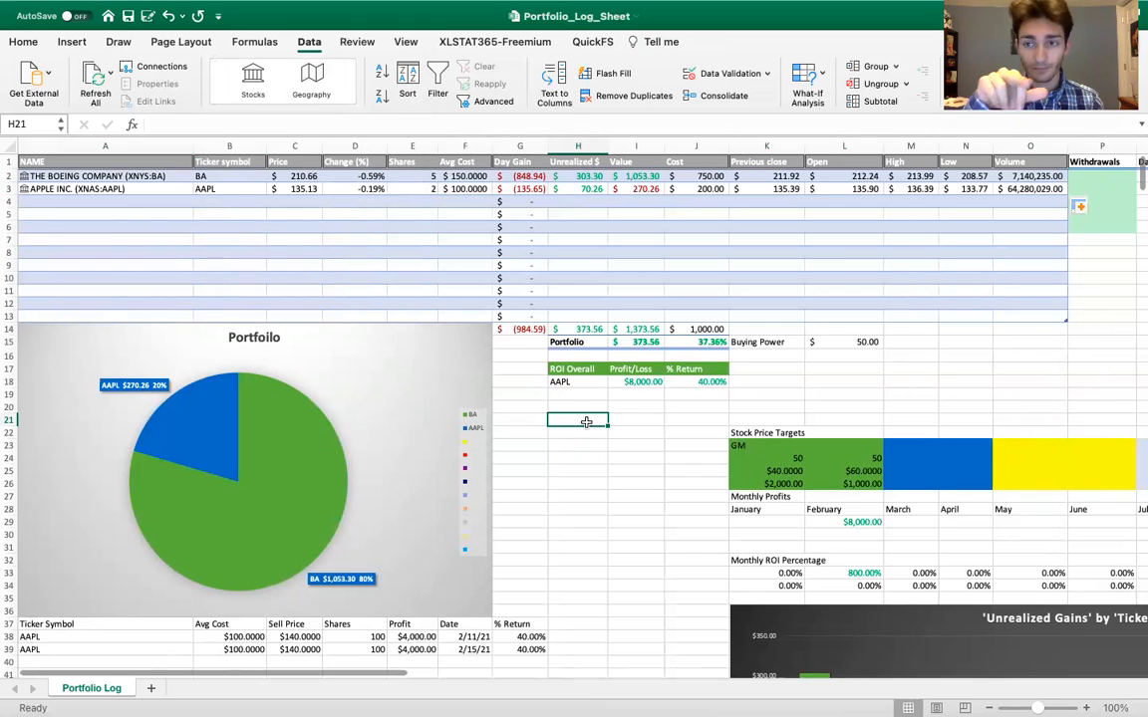
# Inspect the formulas behind the Day Gain total in G14 and Apple's Day Gain in G3
pyautogui.scroll(-2, 409, 431)
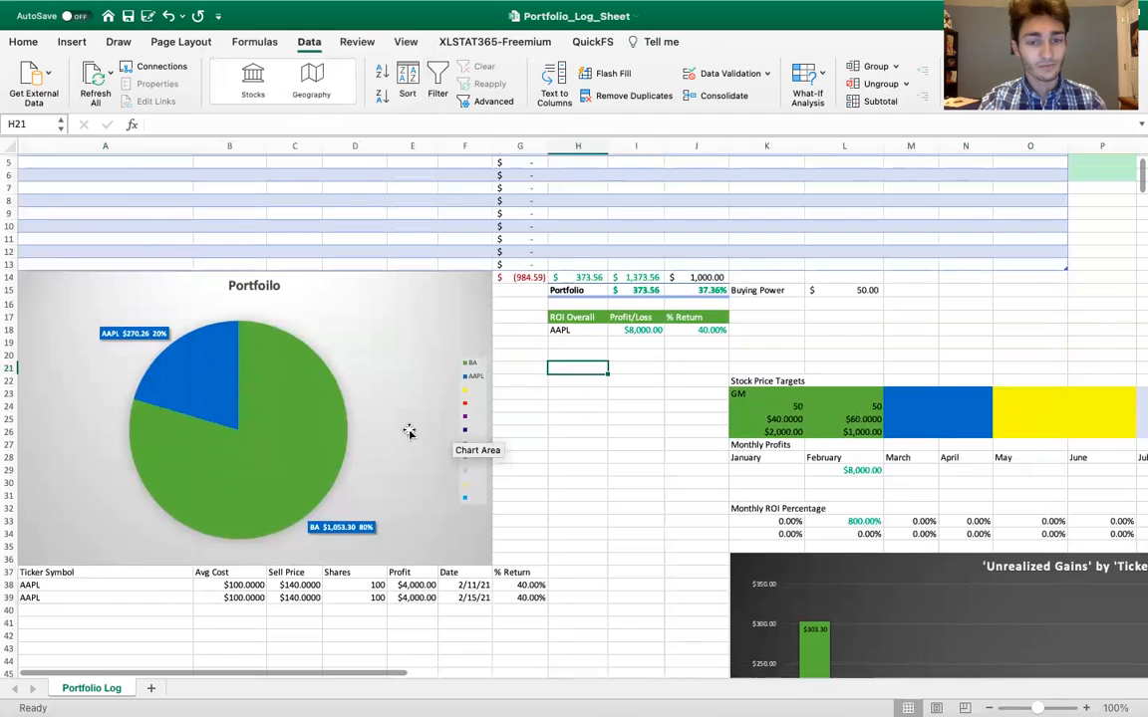
pyautogui.scroll(2, 499, 398)
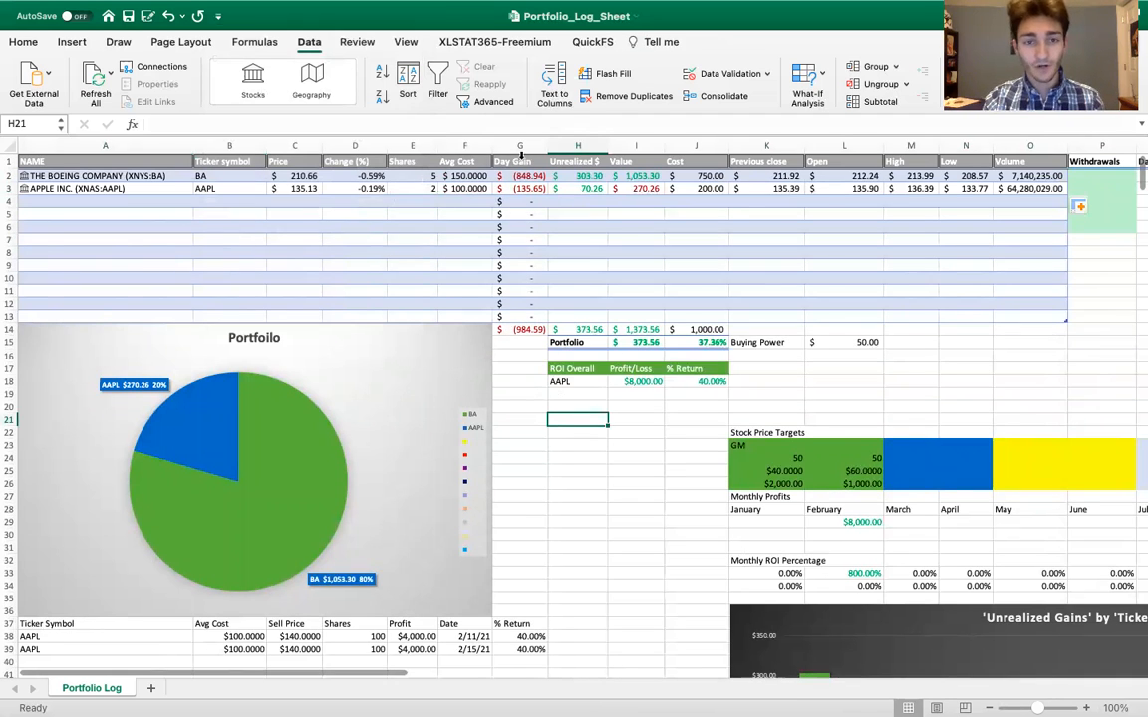
pyautogui.doubleClick(525, 329)
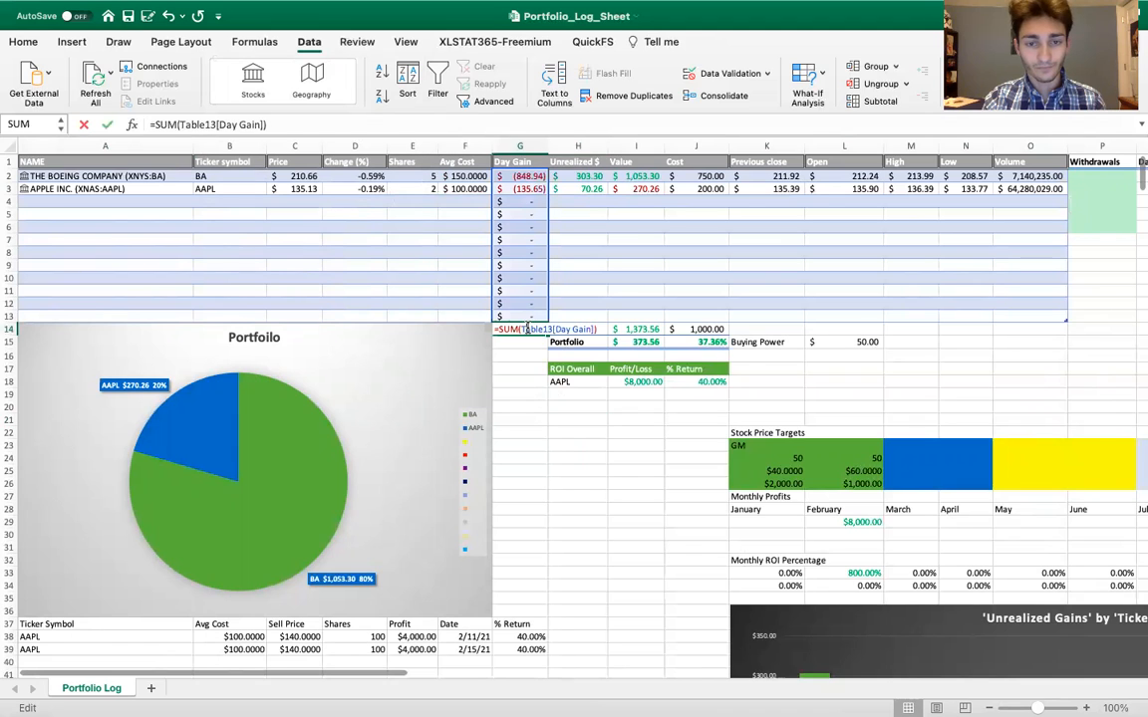
pyautogui.press('Return')
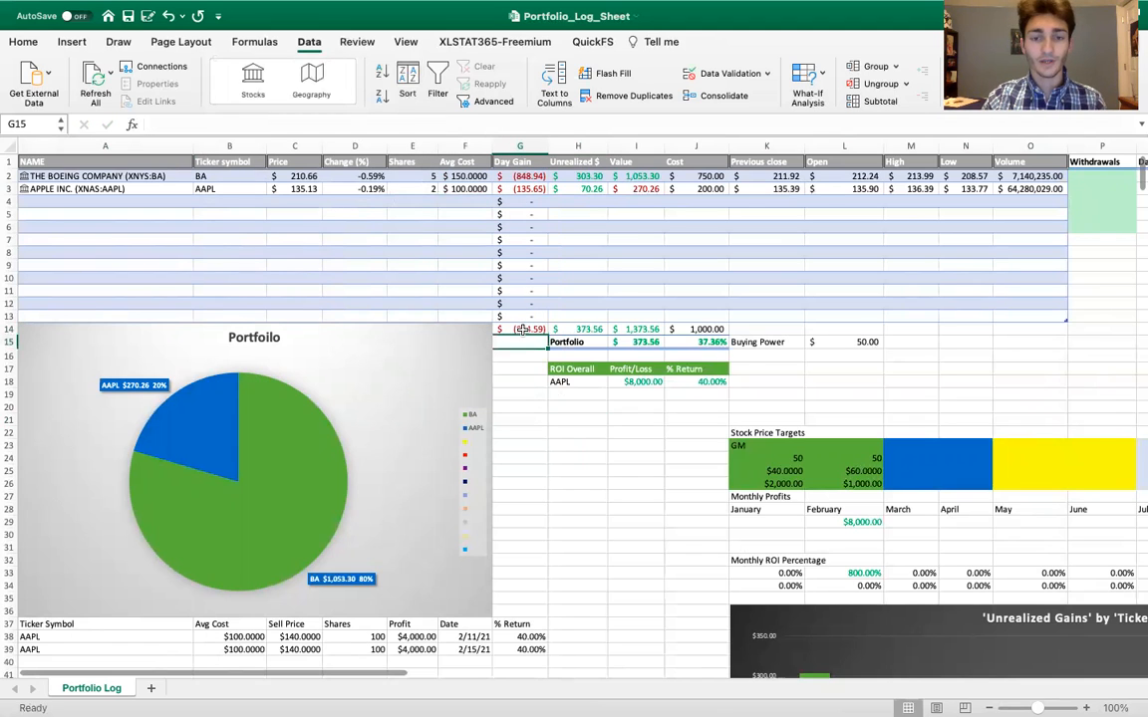
pyautogui.doubleClick(520, 189)
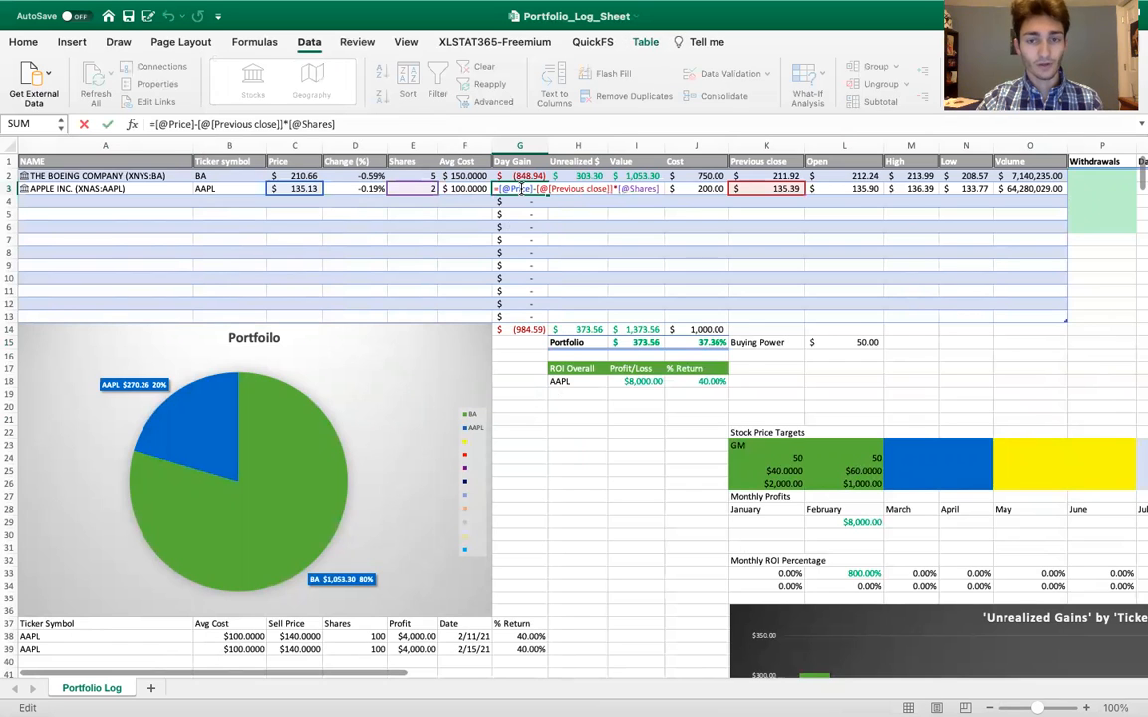
pyautogui.press('Return')
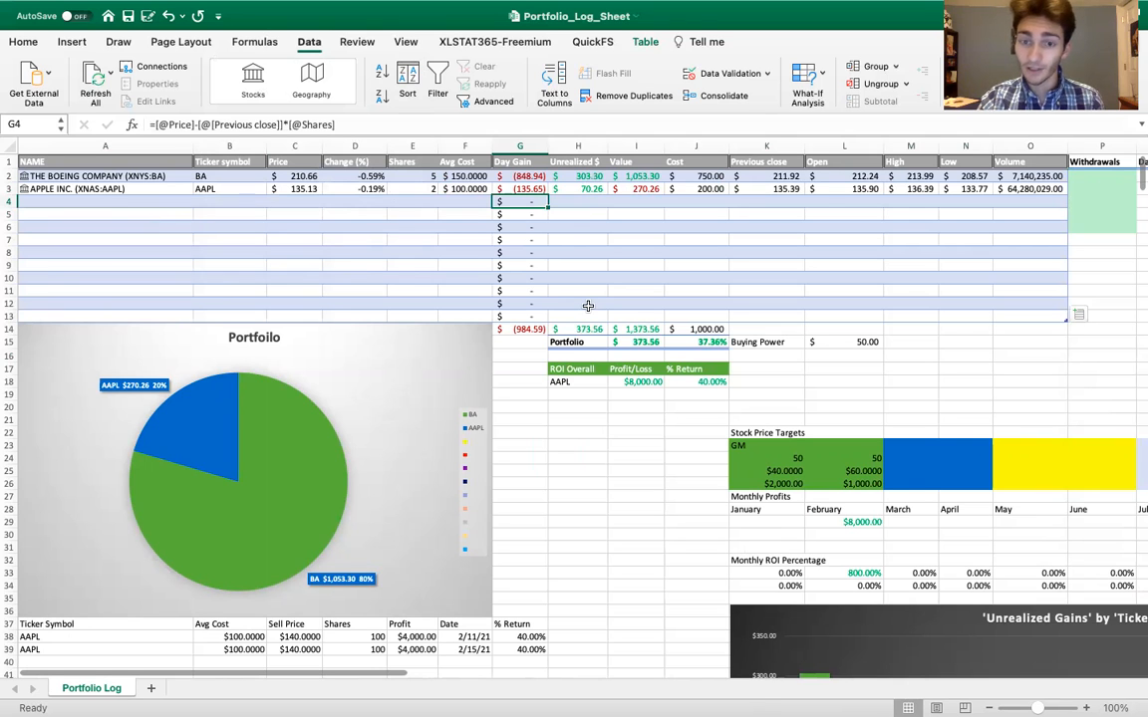
# Review the 'Unrealized Gains' by 'Ticker symbol' chart and the portfolio pie chart for the Boeing and Apple positions
pyautogui.scroll(-10, 588, 306)
pyautogui.hscroll(3, 588, 306)
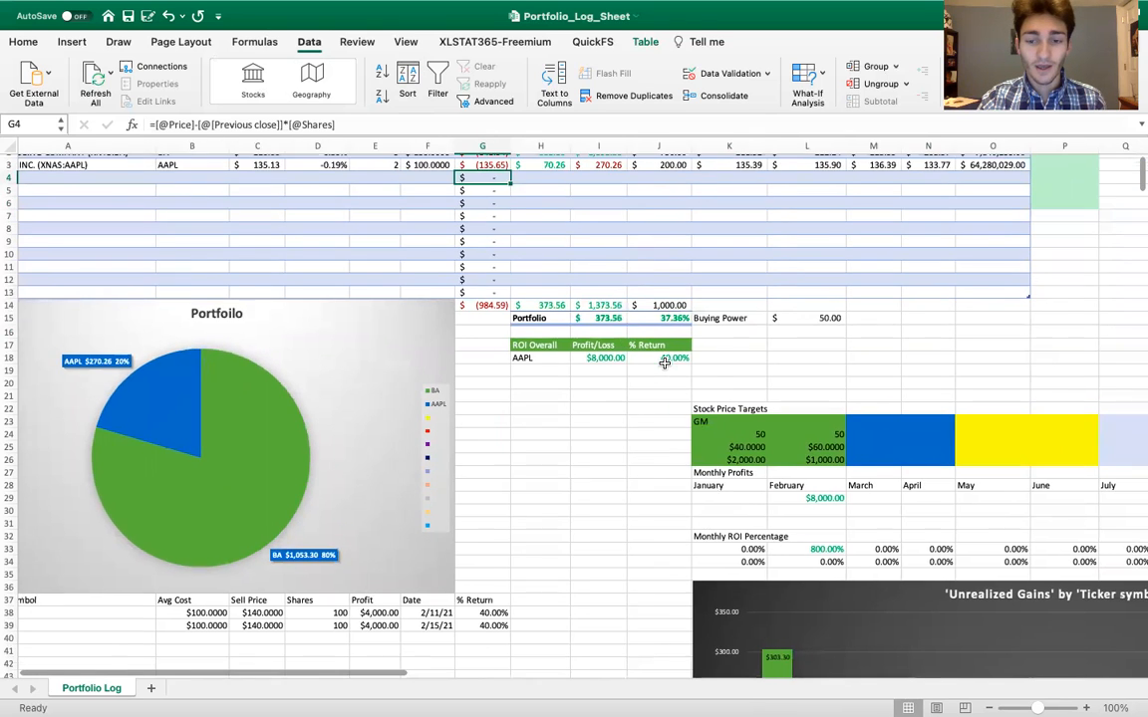
pyautogui.scroll(-4, 664, 362)
pyautogui.hscroll(2, 664, 362)
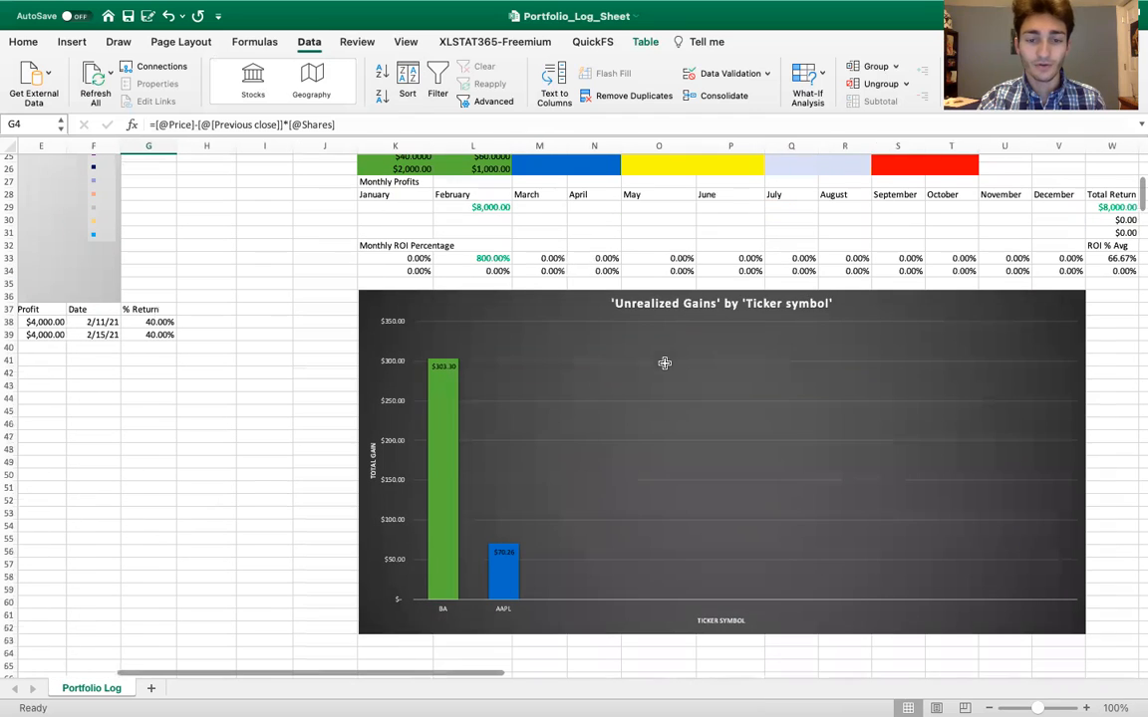
pyautogui.moveTo(451, 426)
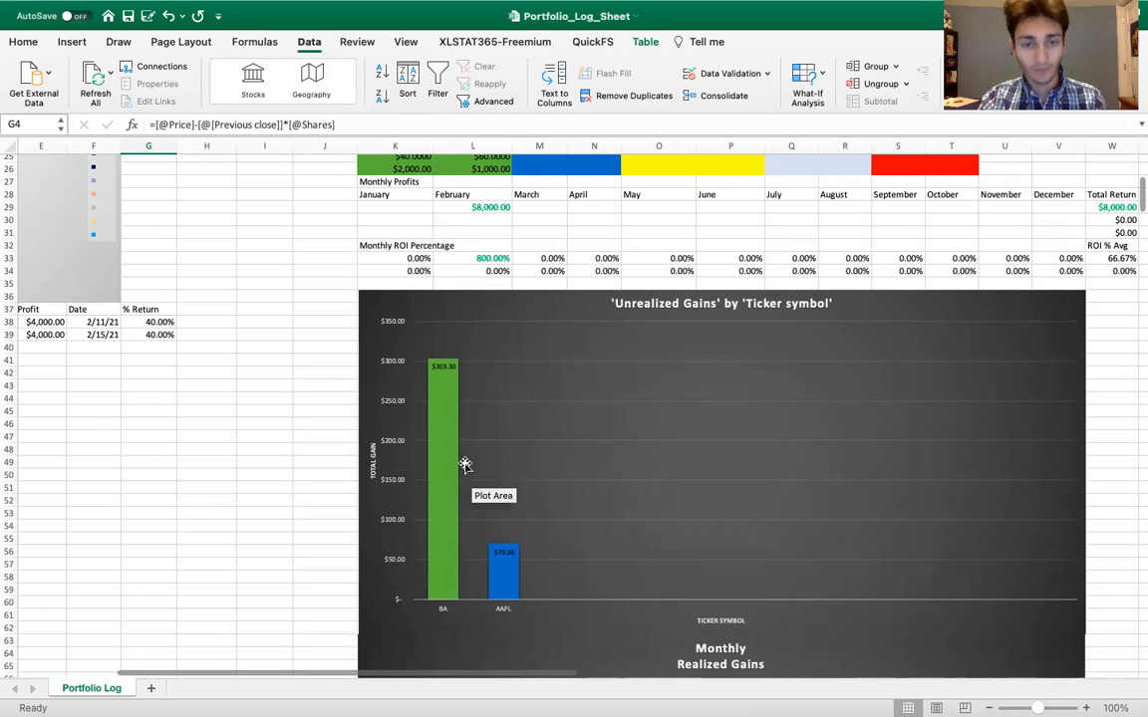
pyautogui.scroll(10, 466, 466)
pyautogui.hscroll(-5, 465, 466)
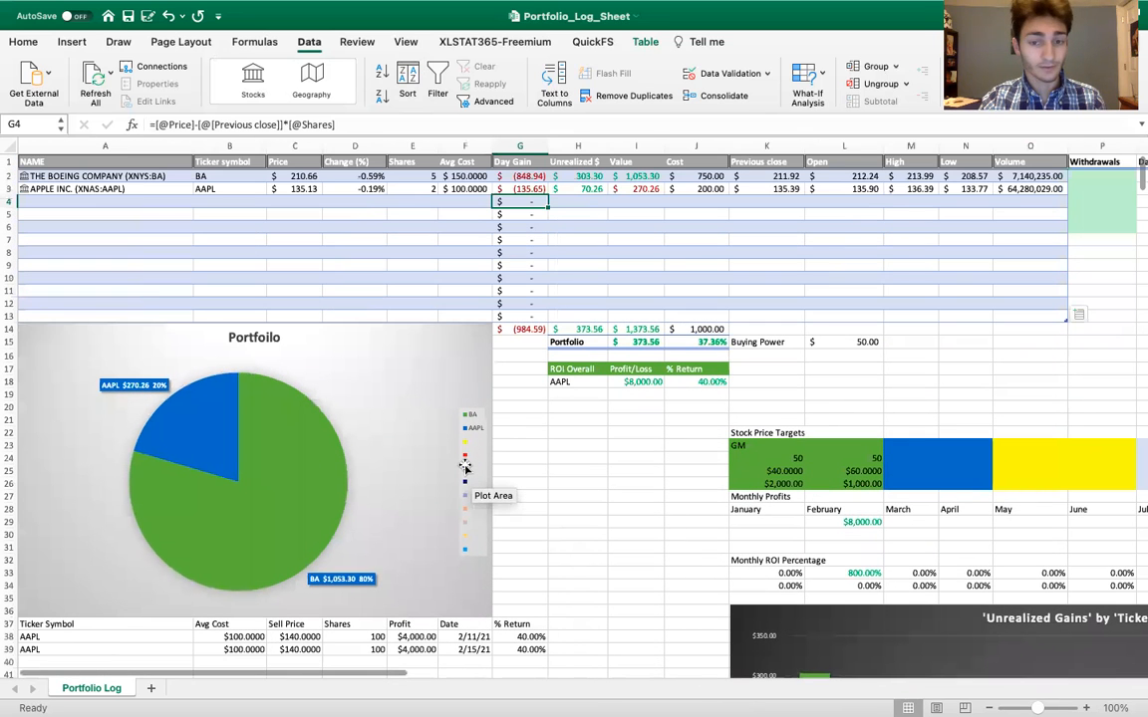
pyautogui.scroll(-1, 468, 414)
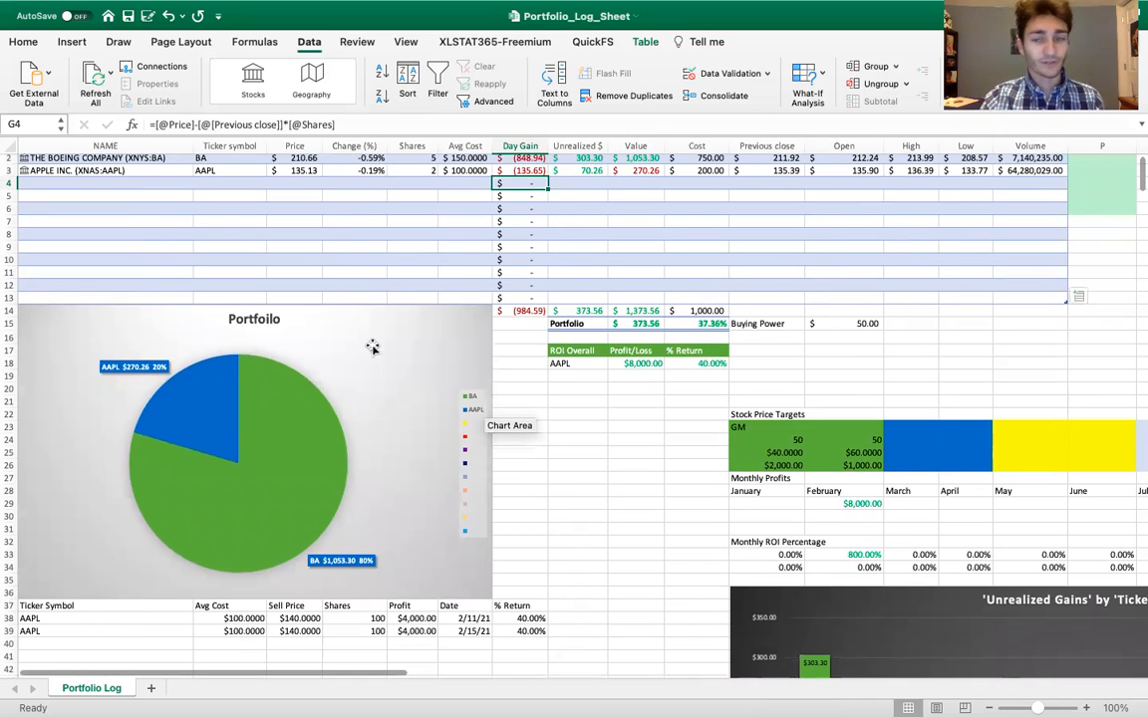
# Inspect the formulas behind the portfolio's total Value in I14 and its overall gain in I15
pyautogui.scroll(1, 371, 347)
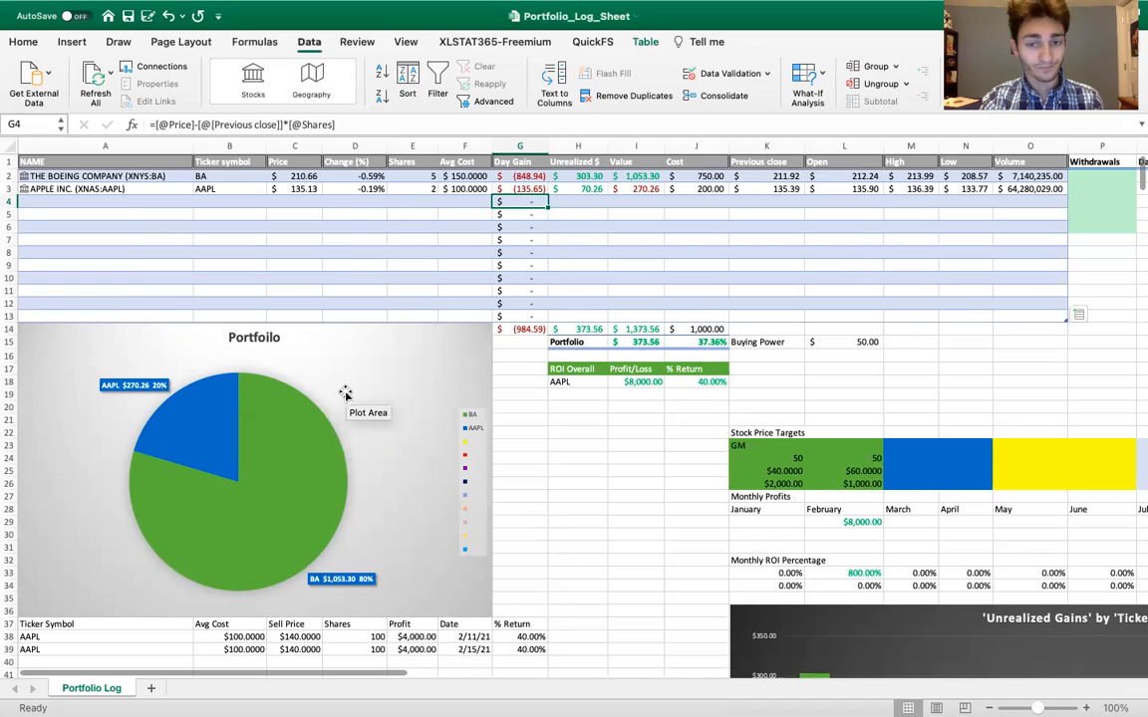
pyautogui.scroll(-1, 339, 378)
pyautogui.scroll(1, 591, 314)
pyautogui.hscroll(1, 591, 314)
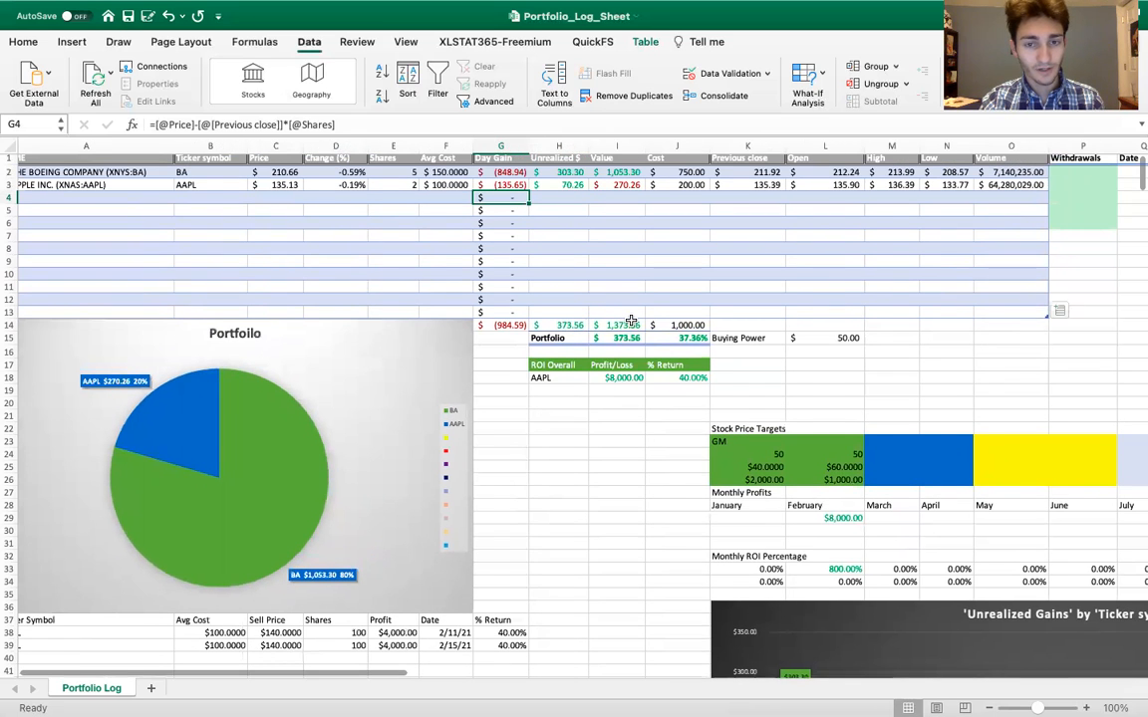
pyautogui.doubleClick(616, 329)
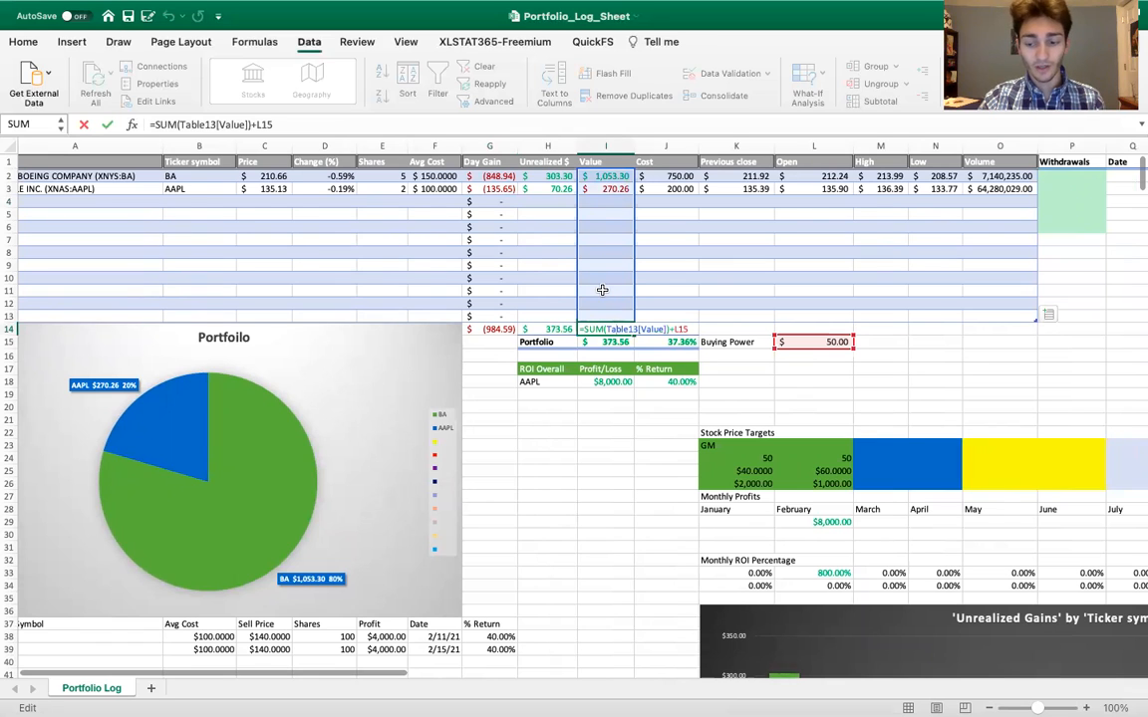
pyautogui.press('Return')
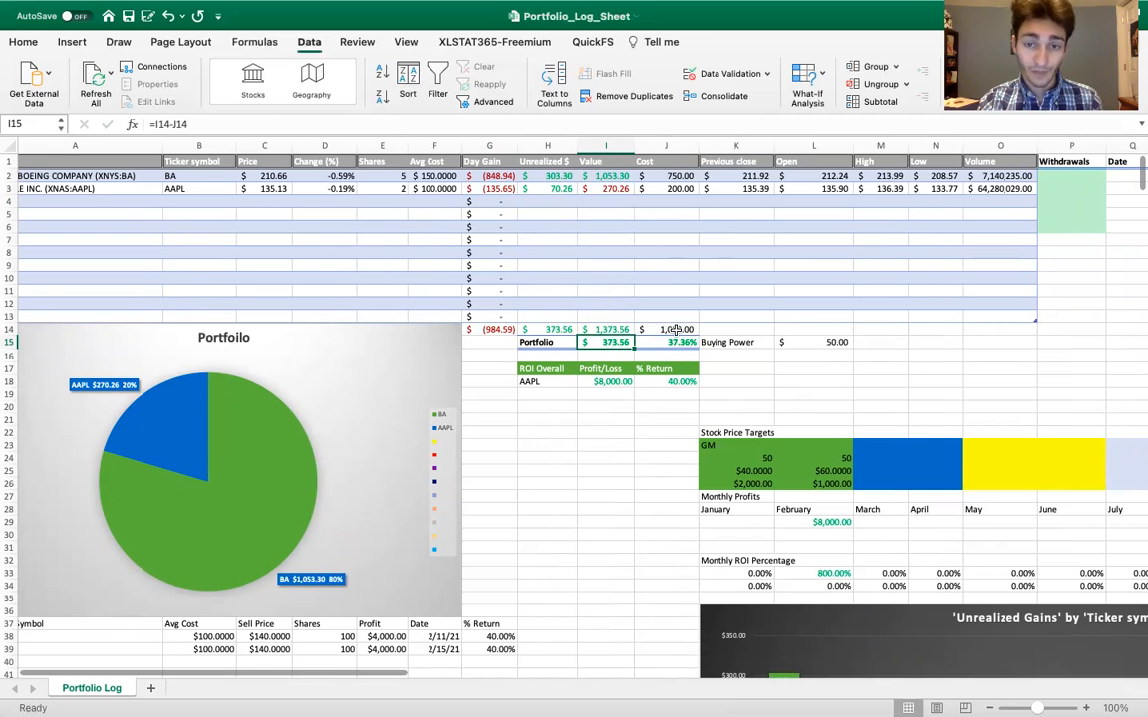
pyautogui.click(618, 355)
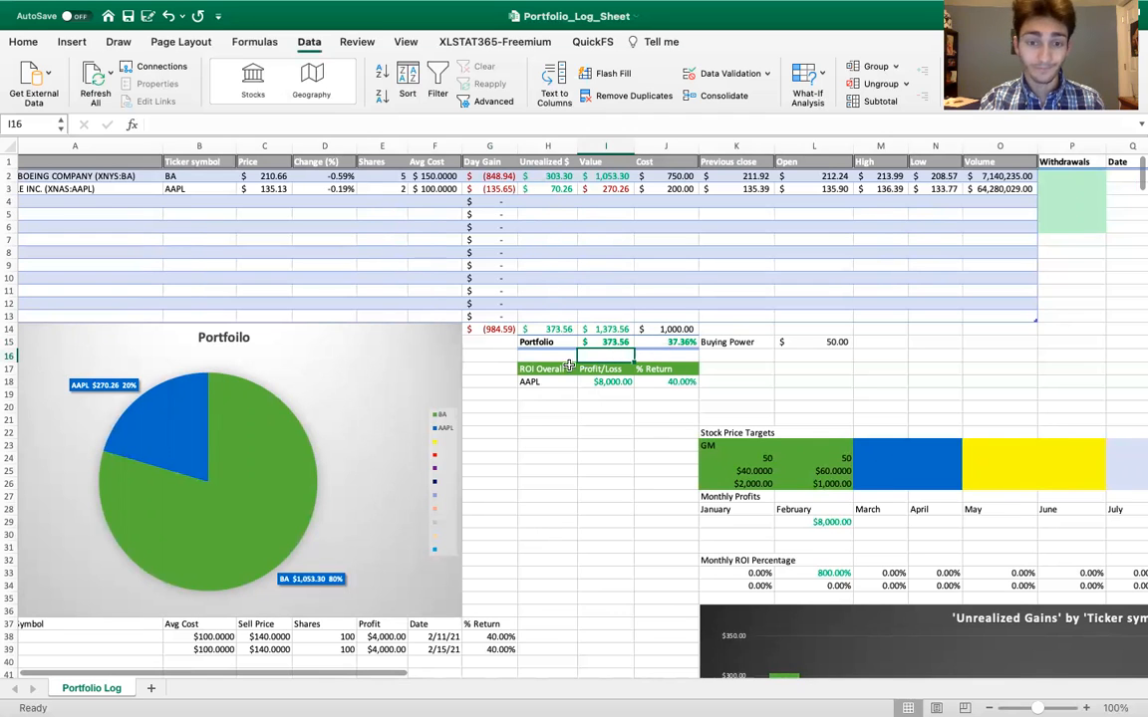
# Review the sold AAPL trades in rows 38 and 39 and inspect the overall Profit/Loss formula in I18
pyautogui.hscroll(-2, 607, 355)
pyautogui.scroll(-3, 569, 366)
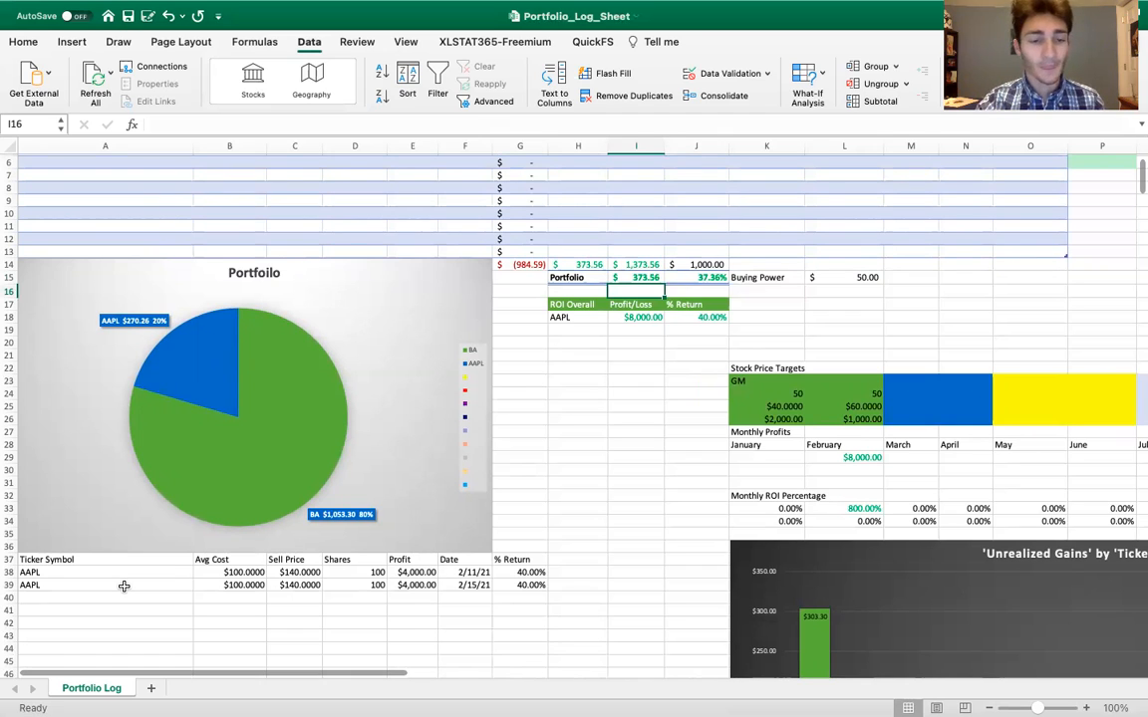
pyautogui.scroll(-3, 123, 586)
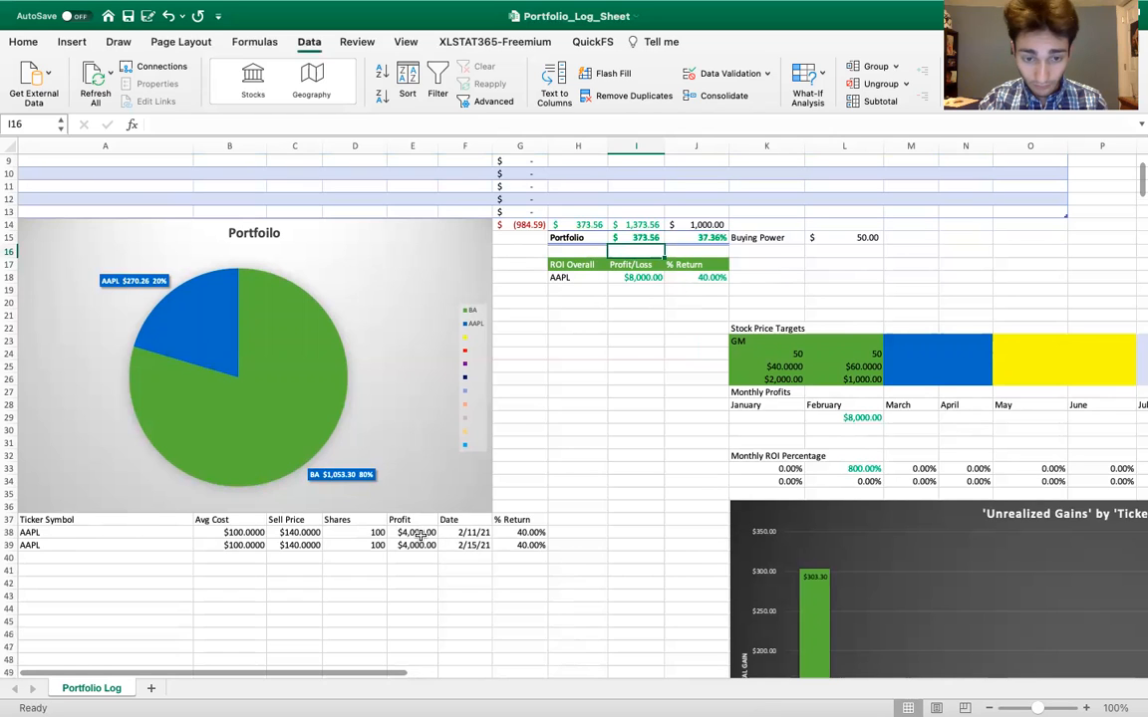
pyautogui.click(625, 278)
pyautogui.doubleClick(625, 278)
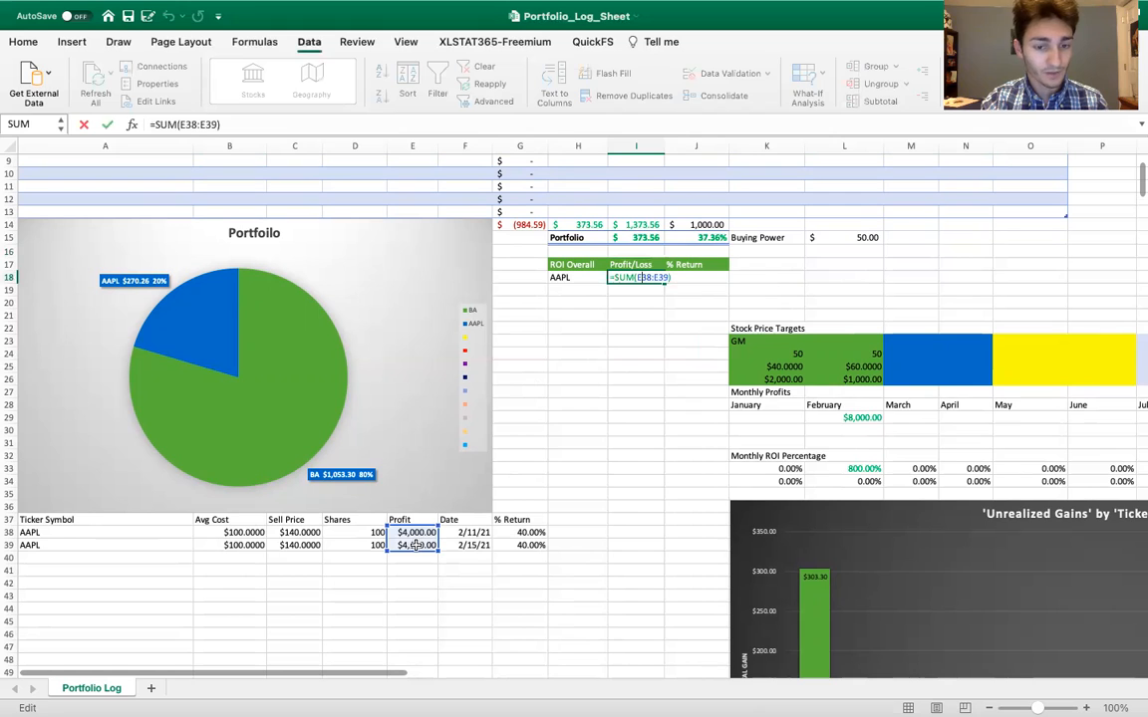
pyautogui.press('Return')
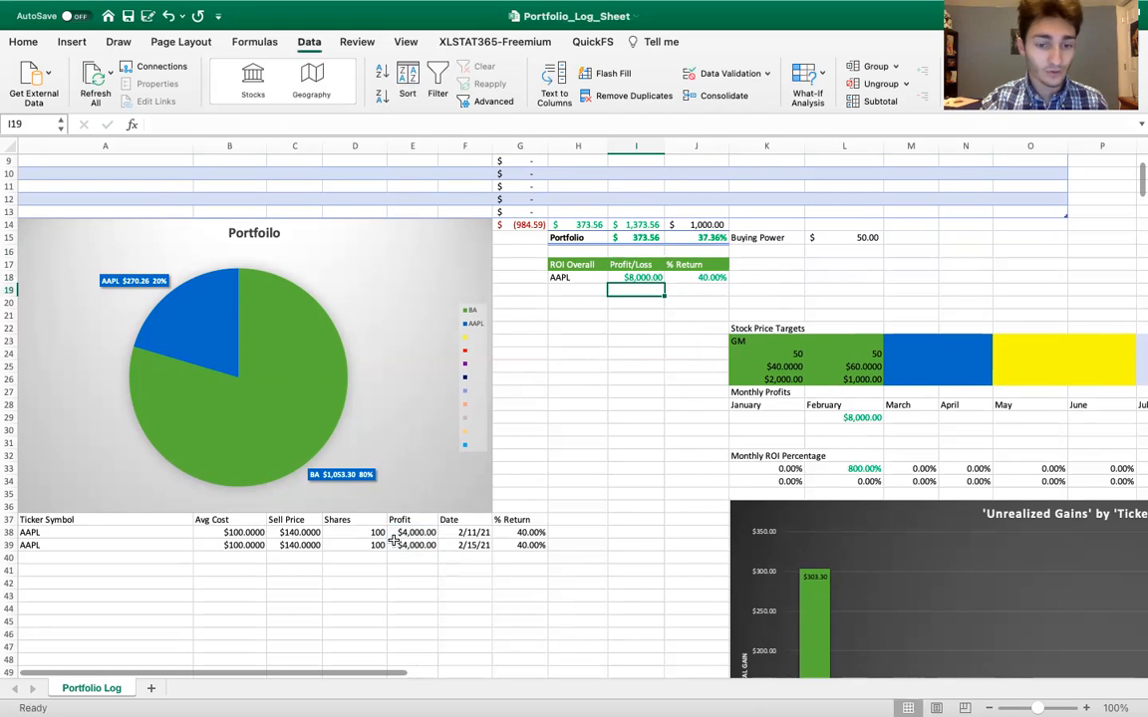
# Inspect the Monthly Profits cells for January and February, tracing February's formula in L29 to the trade profits it sums
pyautogui.scroll(-2, 426, 479)
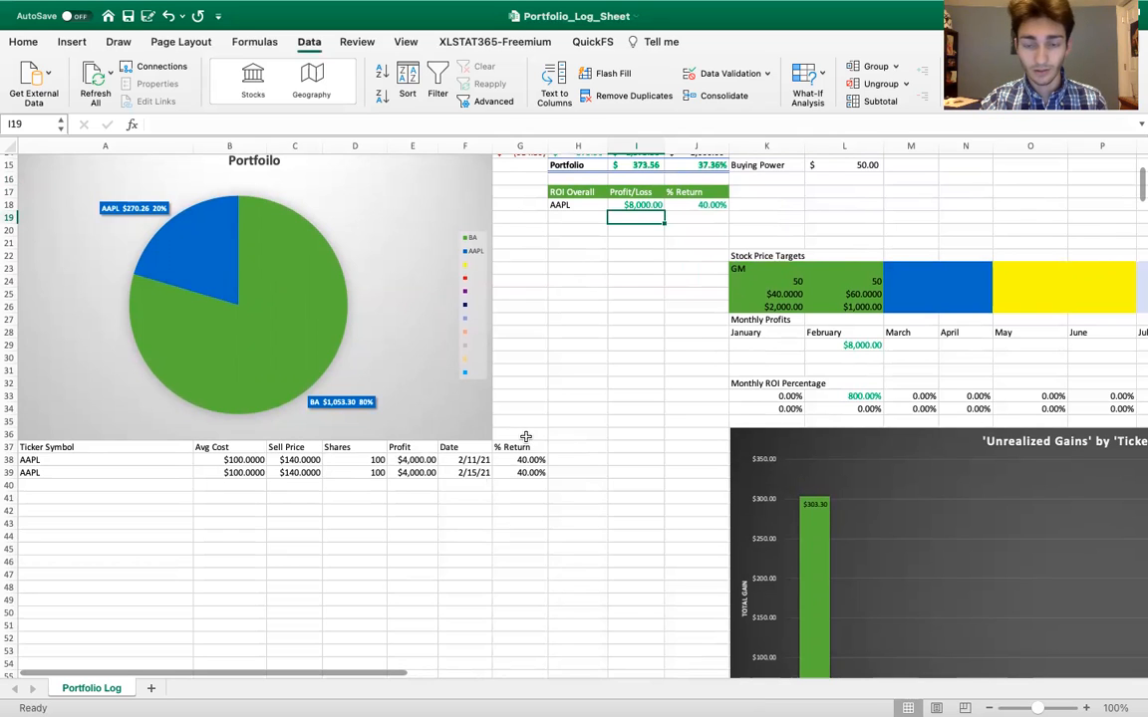
pyautogui.hscroll(5, 525, 437)
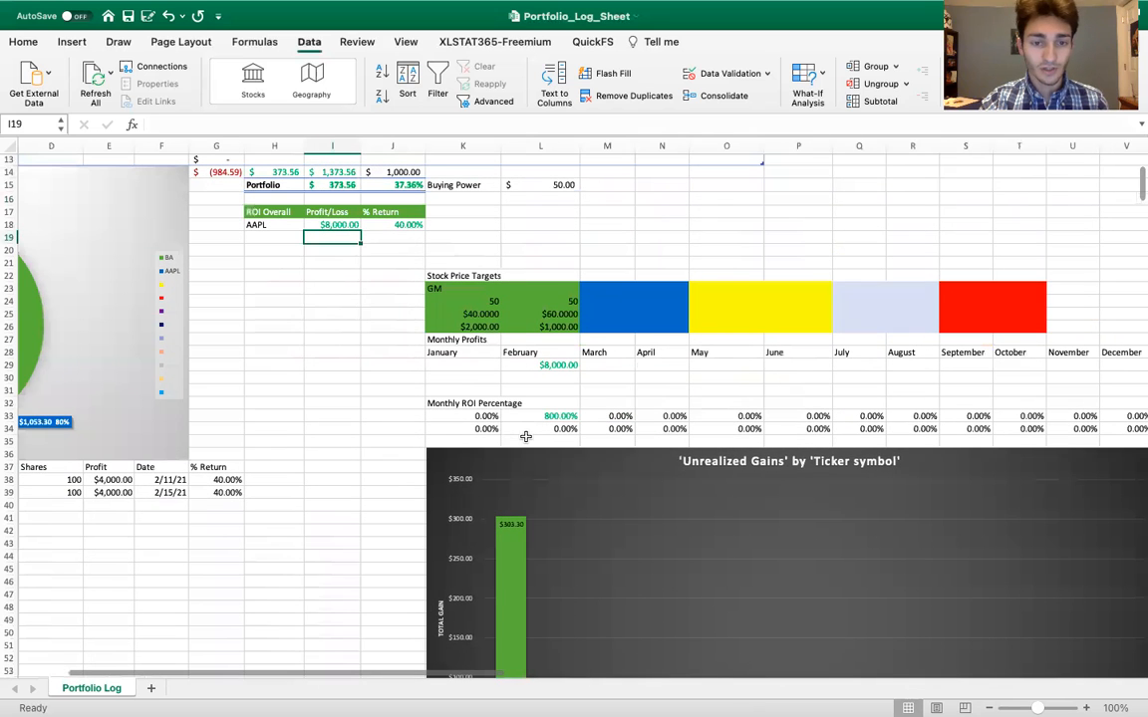
pyautogui.doubleClick(442, 364)
pyautogui.press('Return')
pyautogui.doubleClick(533, 364)
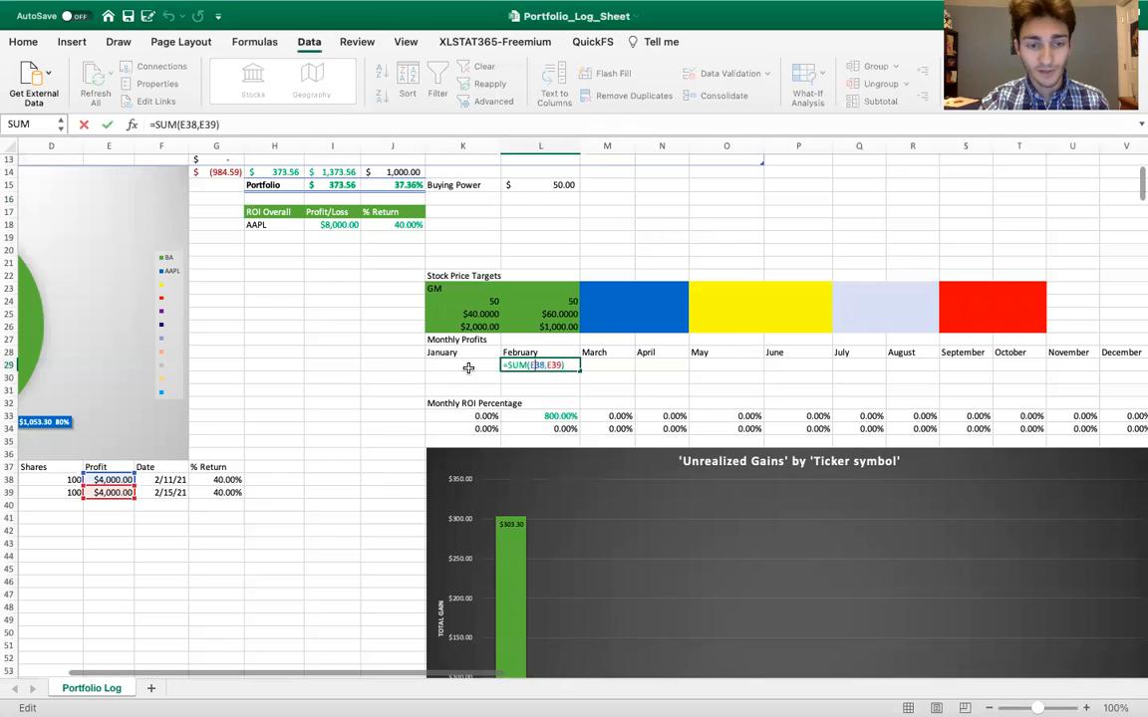
pyautogui.hscroll(-3, 299, 404)
pyautogui.scroll(-1, 299, 404)
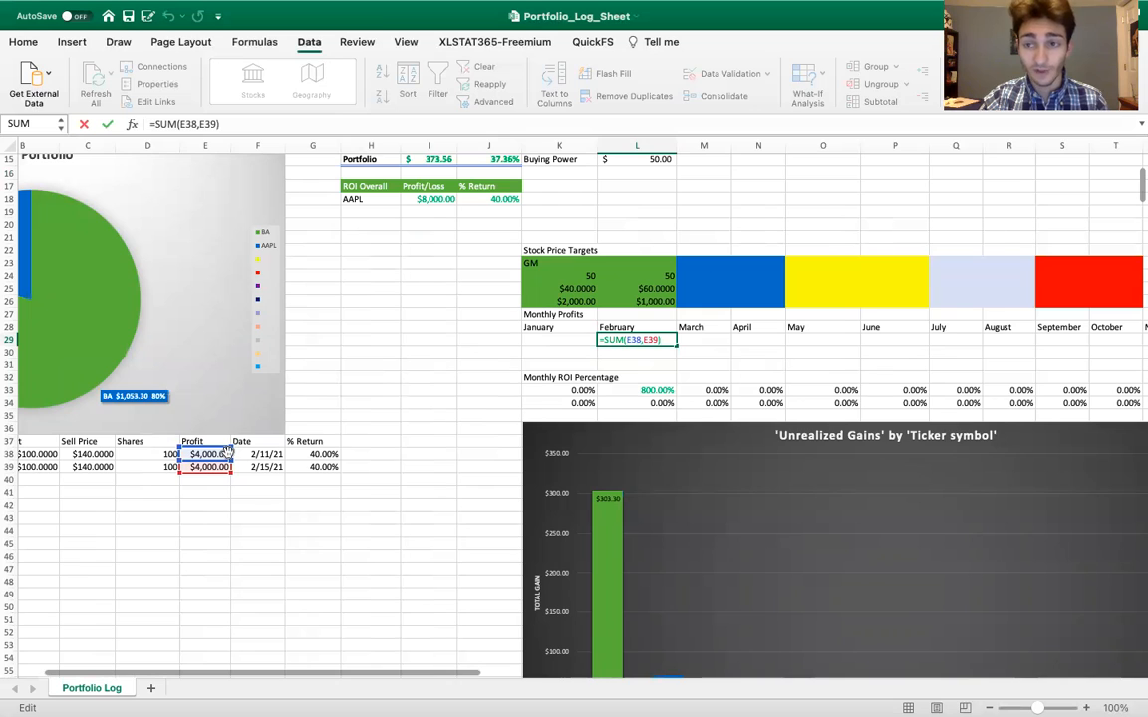
pyautogui.press('Return')
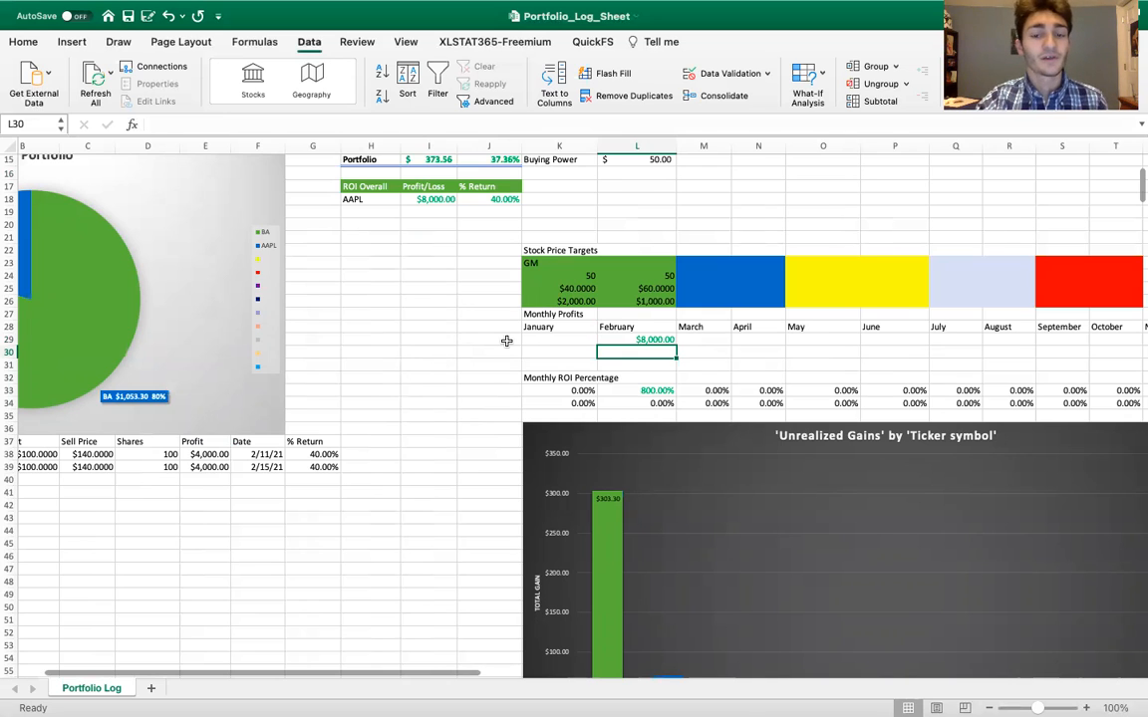
# Enter the years 2021 and 2022 in X29 and X30, beside the Total Return values
pyautogui.hscroll(6, 617, 339)
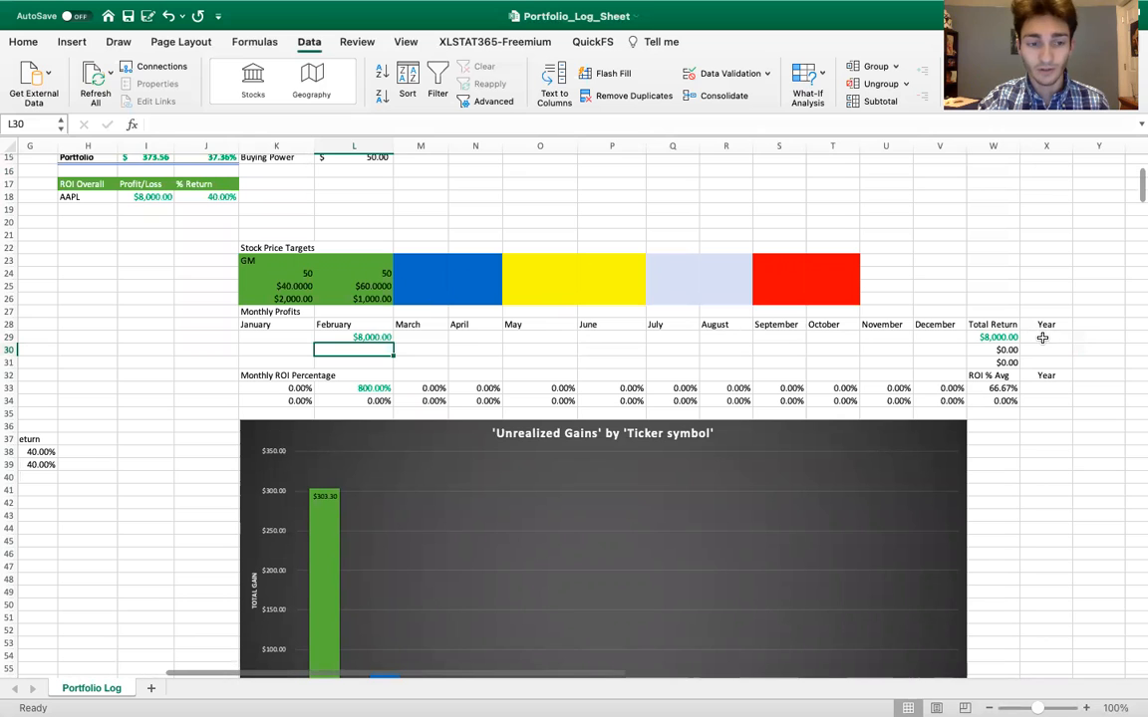
pyautogui.hscroll(-1, 998, 339)
pyautogui.hscroll(1, 998, 339)
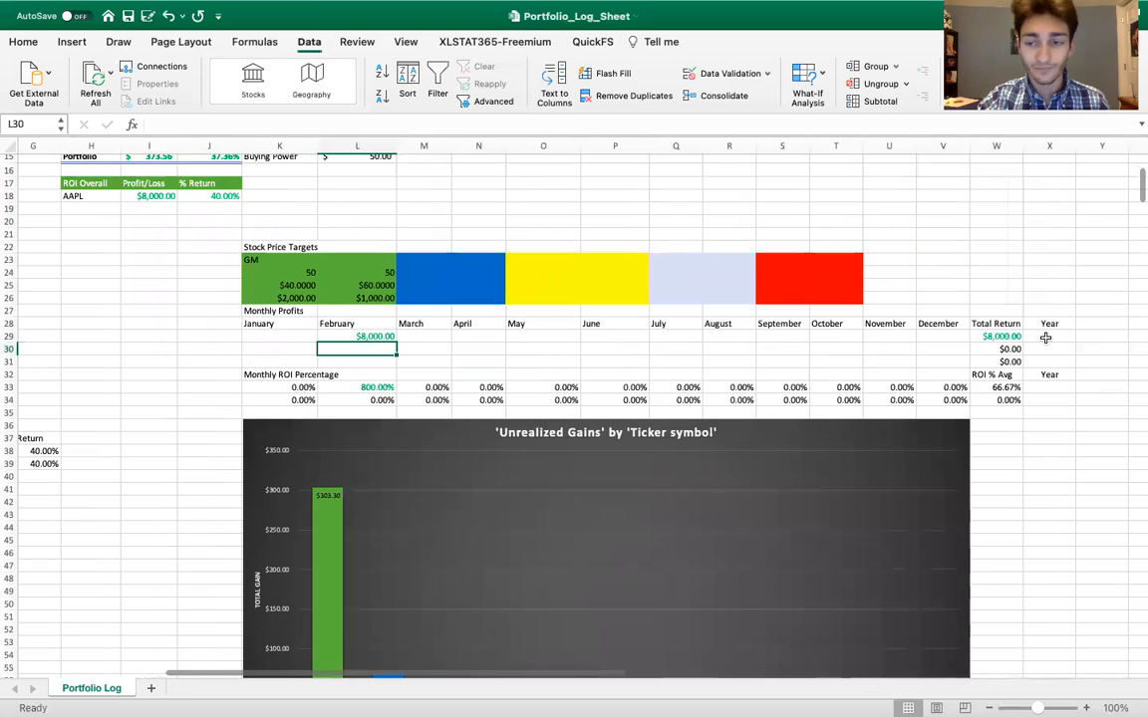
pyautogui.click(1046, 337)
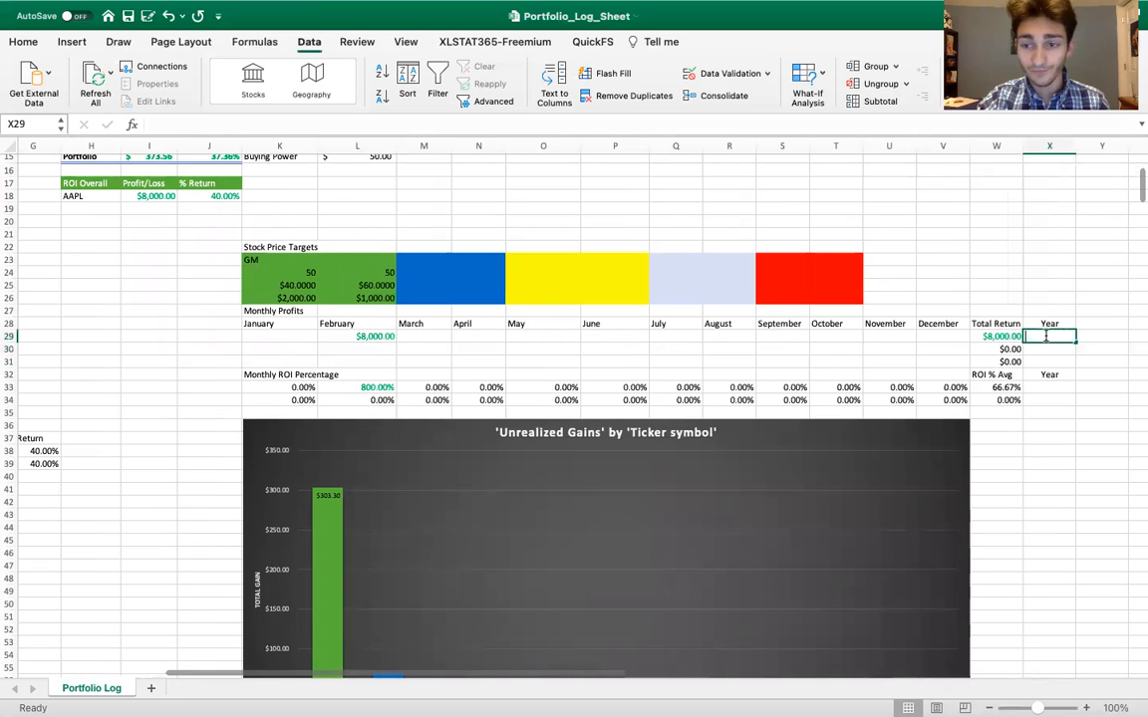
pyautogui.write('2021')
pyautogui.press('Return')
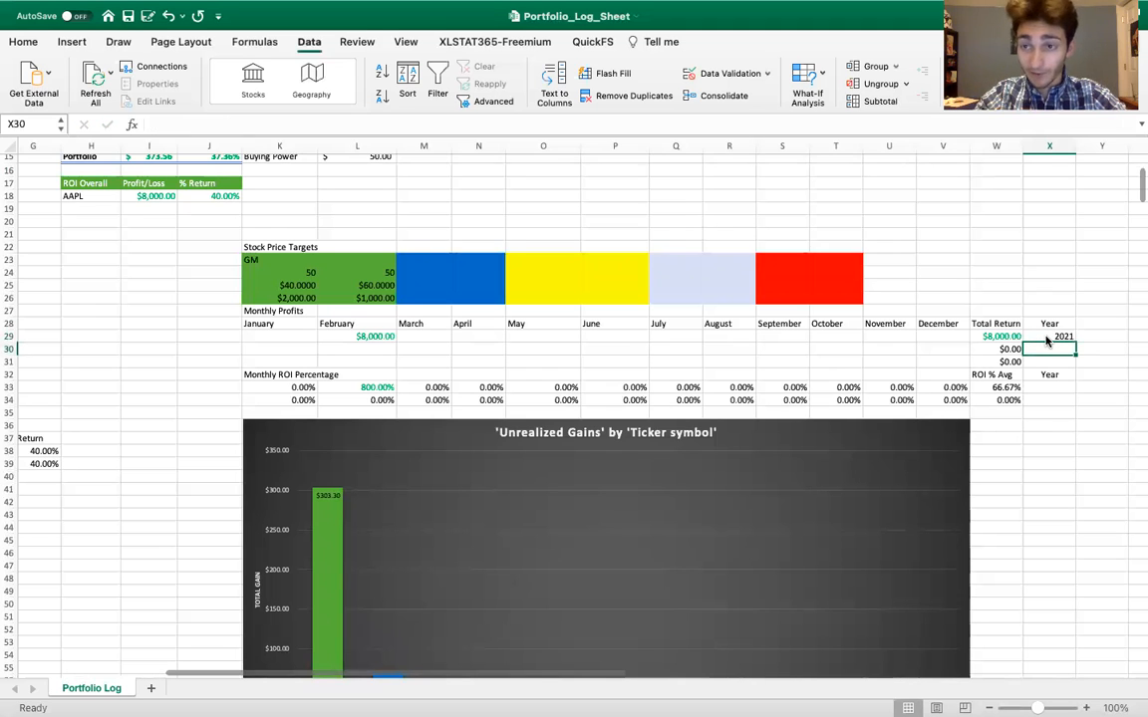
pyautogui.write('202')
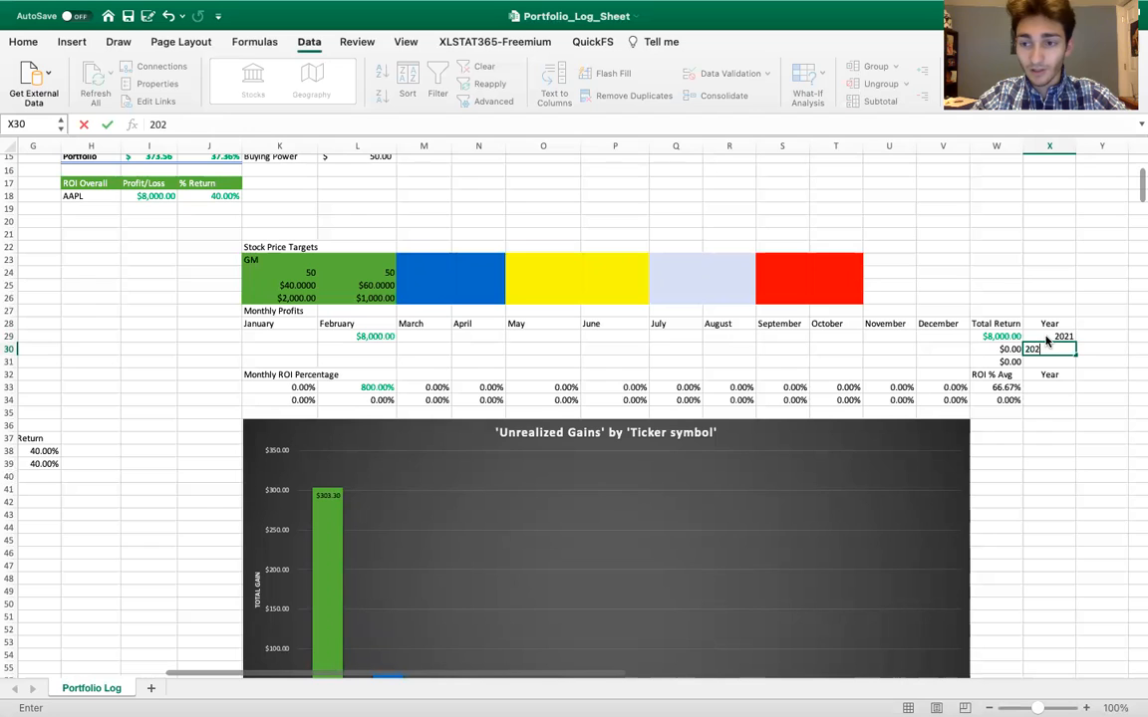
pyautogui.write('2')
pyautogui.press('Return')
# Clear the two year entries in X29:X30
pyautogui.moveTo(1046, 339); pyautogui.dragTo(1048, 347)
pyautogui.press('Delete')
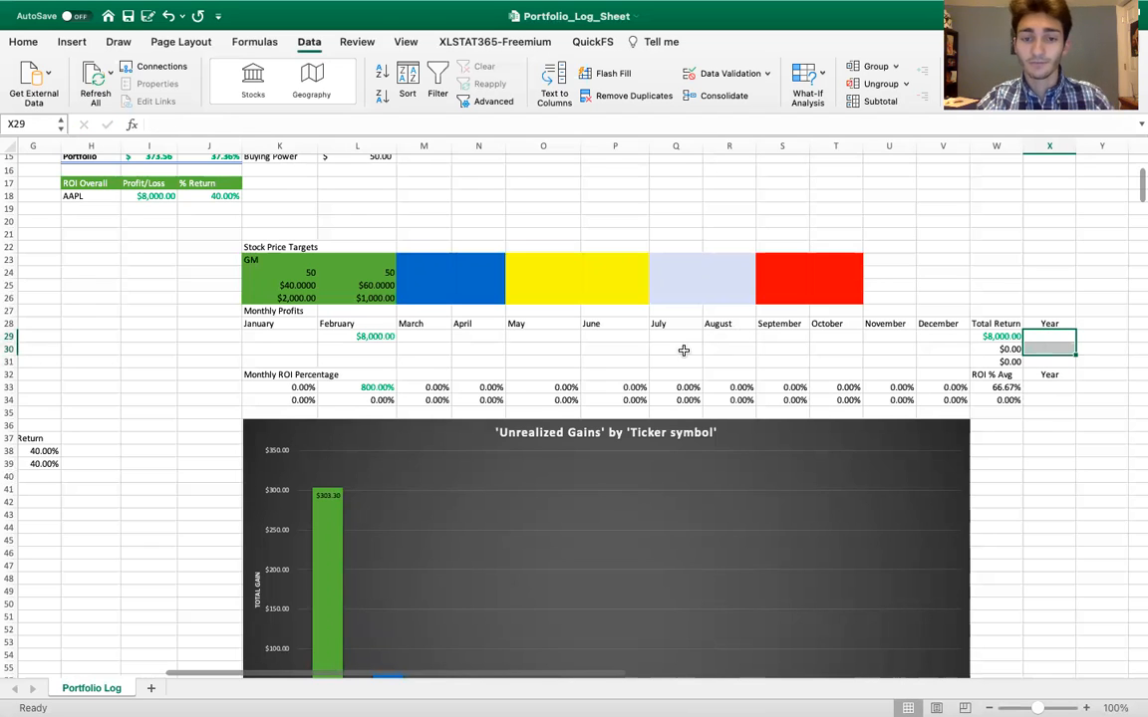
pyautogui.click(685, 350)
# Inspect the GM stock price targets in K25 and L25 and the profit formula in L26
pyautogui.scroll(2, 485, 335)
pyautogui.hscroll(-2, 485, 335)
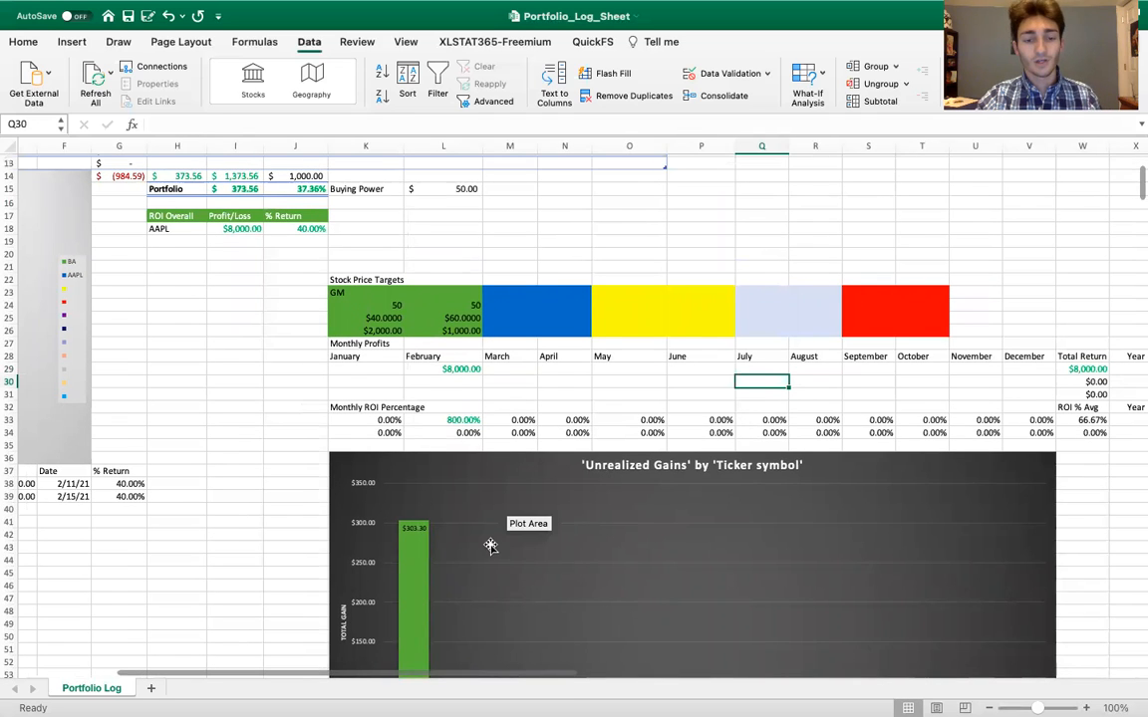
pyautogui.scroll(-3, 458, 519)
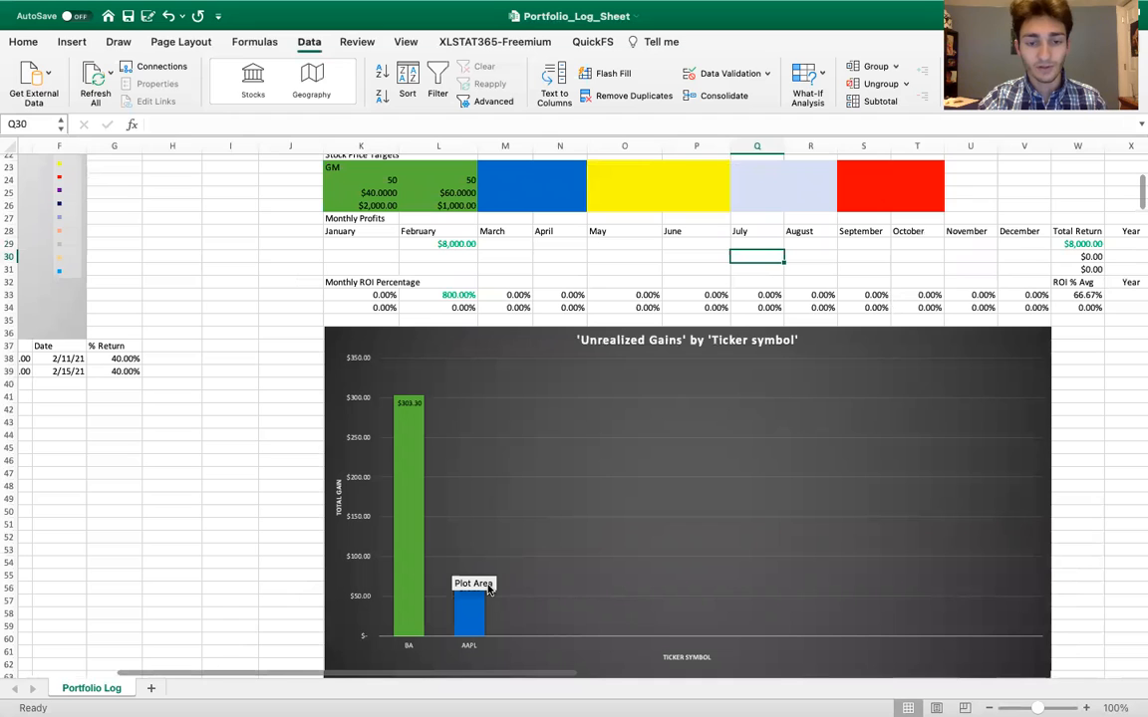
pyautogui.scroll(3, 461, 425)
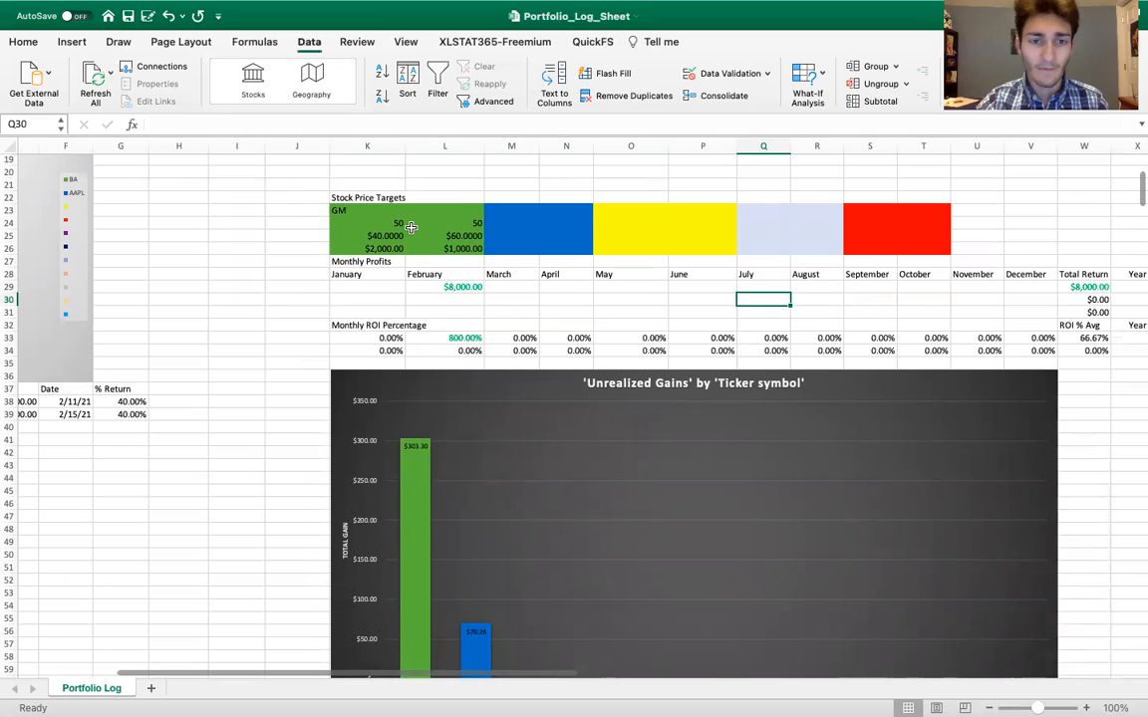
pyautogui.click(364, 236)
pyautogui.write('40')
pyautogui.click(311, 238)
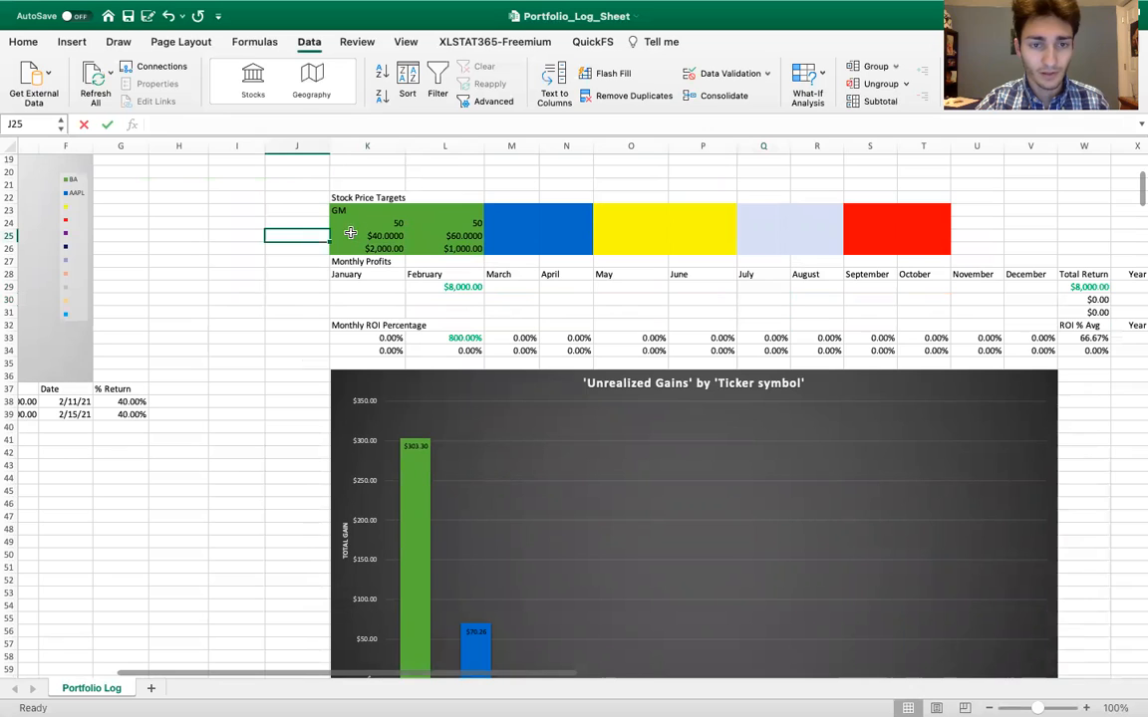
pyautogui.doubleClick(433, 234)
pyautogui.press('Return')
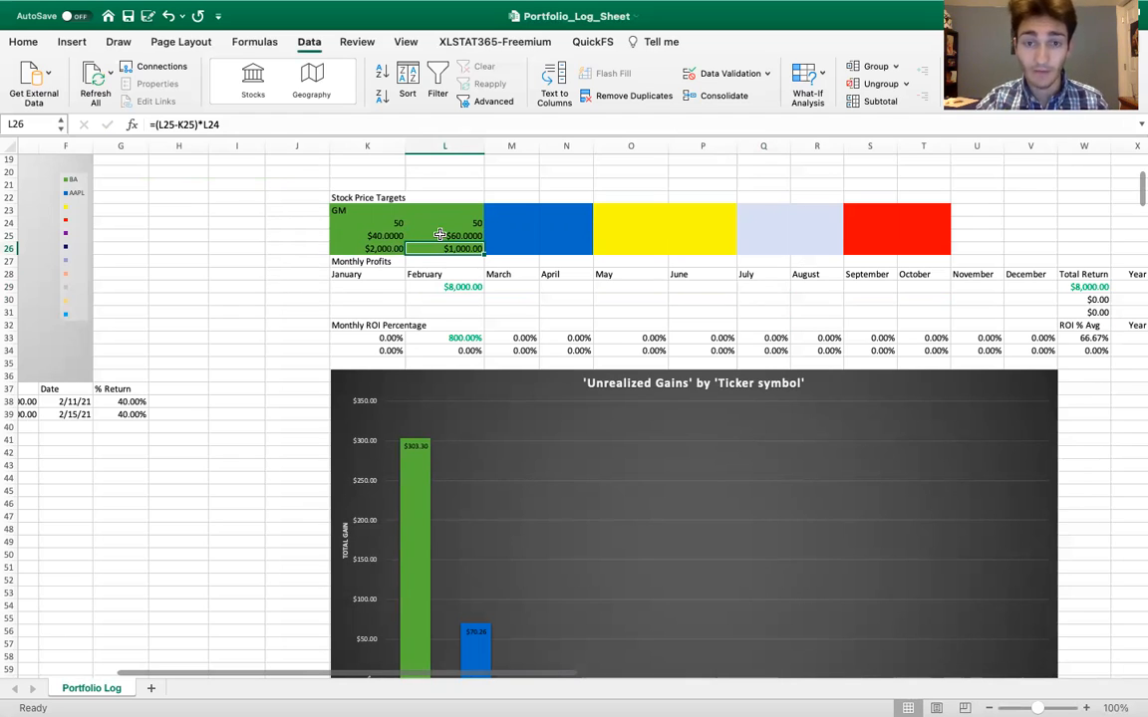
pyautogui.doubleClick(430, 248)
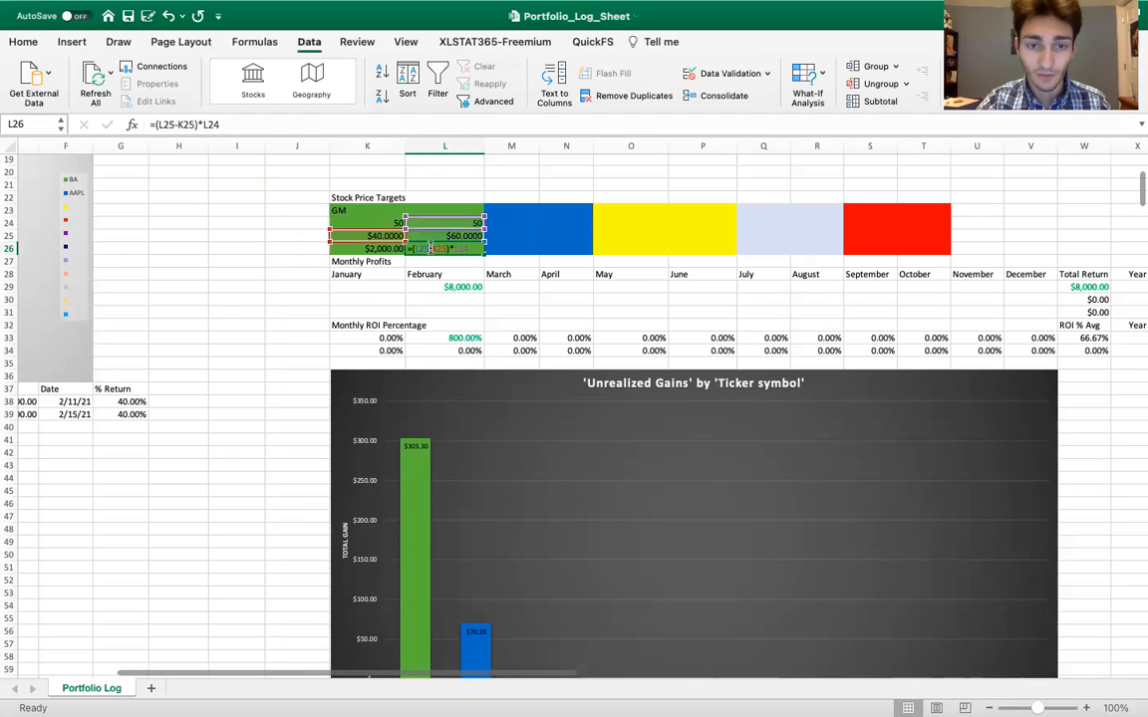
pyautogui.press('Return')
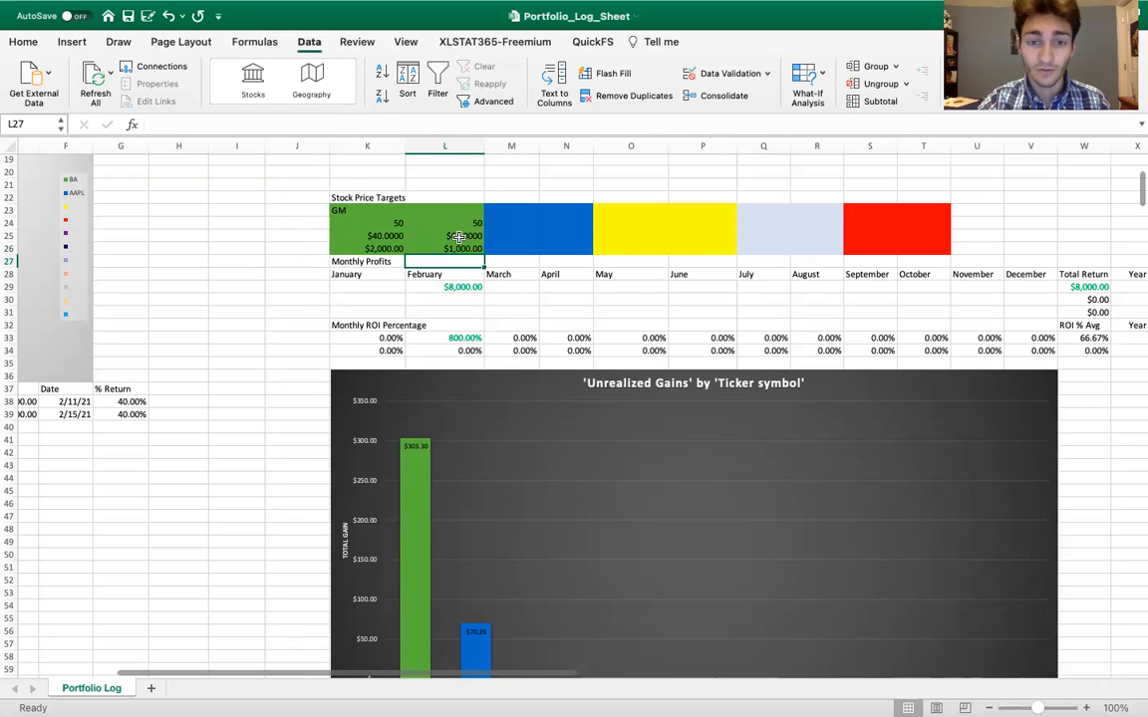
# Look over the Unrealized Gains chart and inspect the formula behind the Unrealized $ total in H14
pyautogui.scroll(-3, 449, 429)
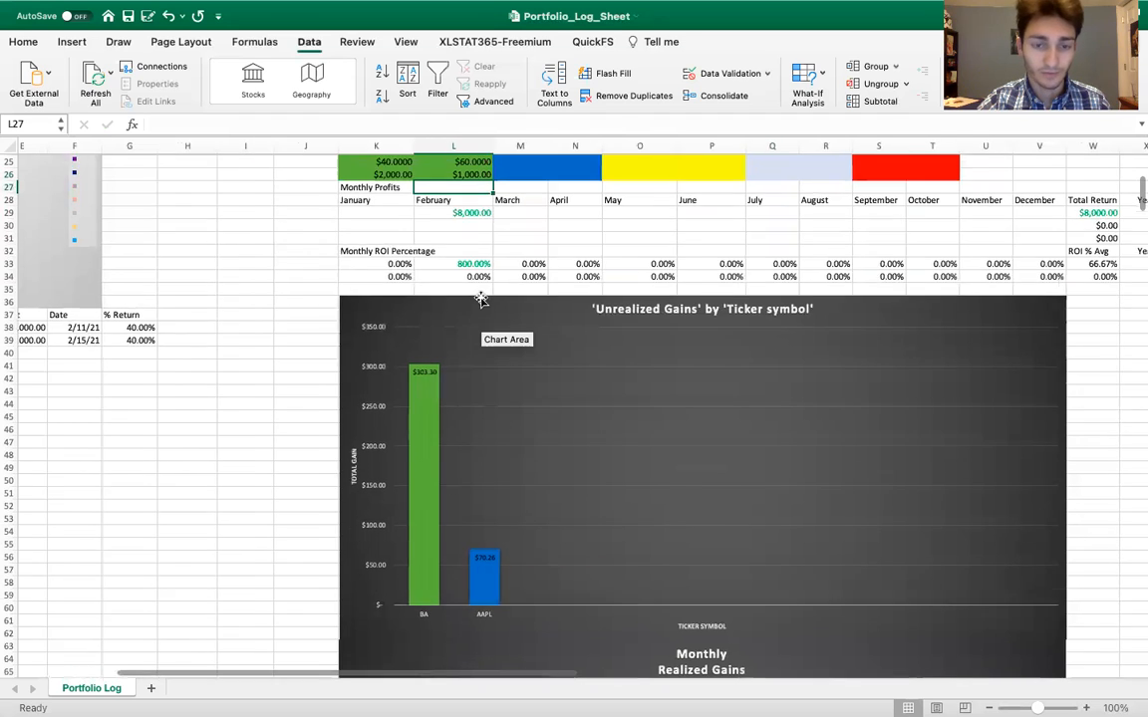
pyautogui.scroll(4, 481, 302)
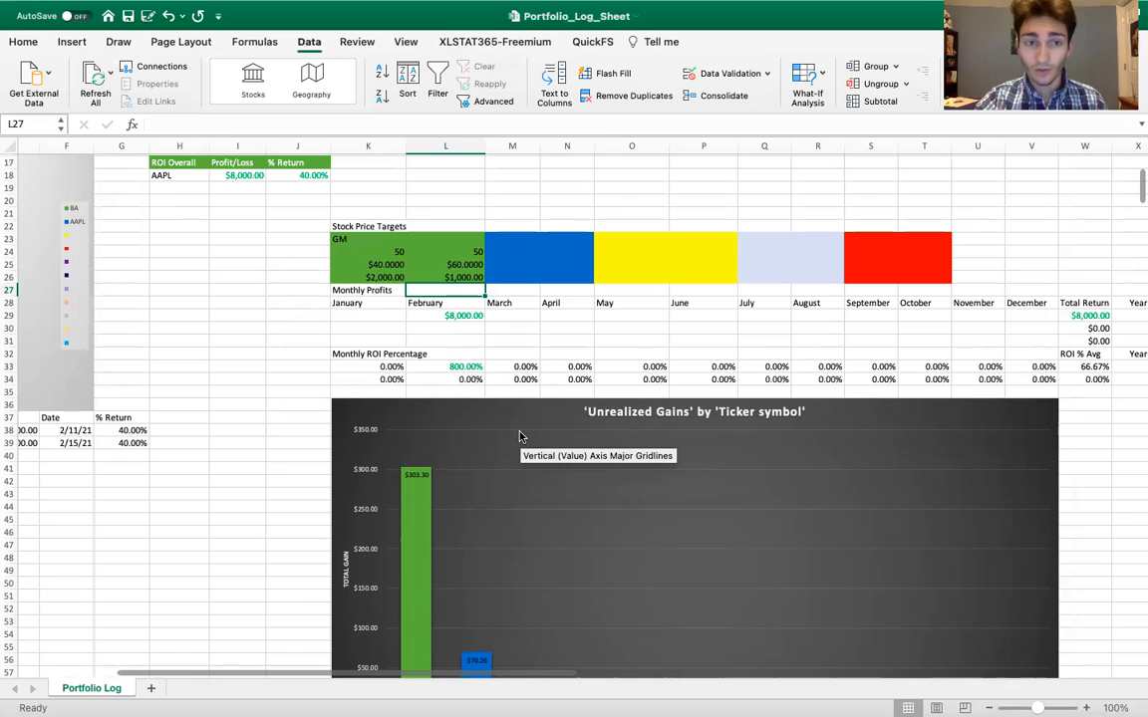
pyautogui.scroll(5, 294, 289)
pyautogui.hscroll(-2, 294, 289)
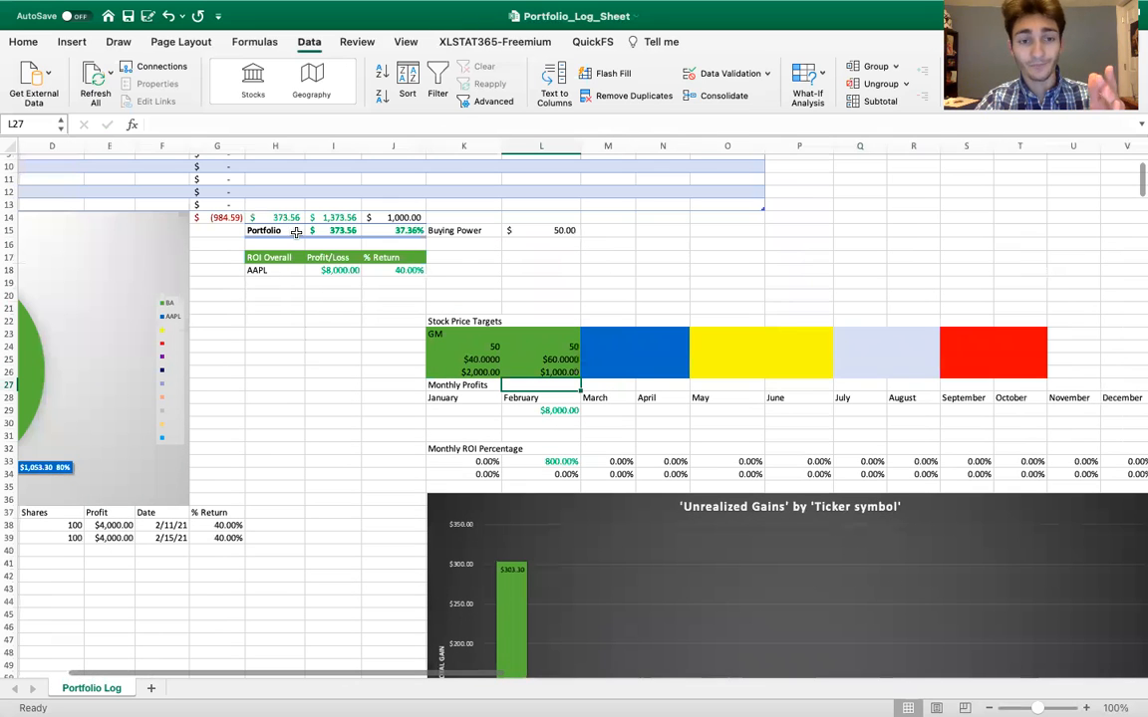
pyautogui.scroll(5, 299, 234)
pyautogui.hscroll(-2, 299, 234)
pyautogui.doubleClick(386, 327)
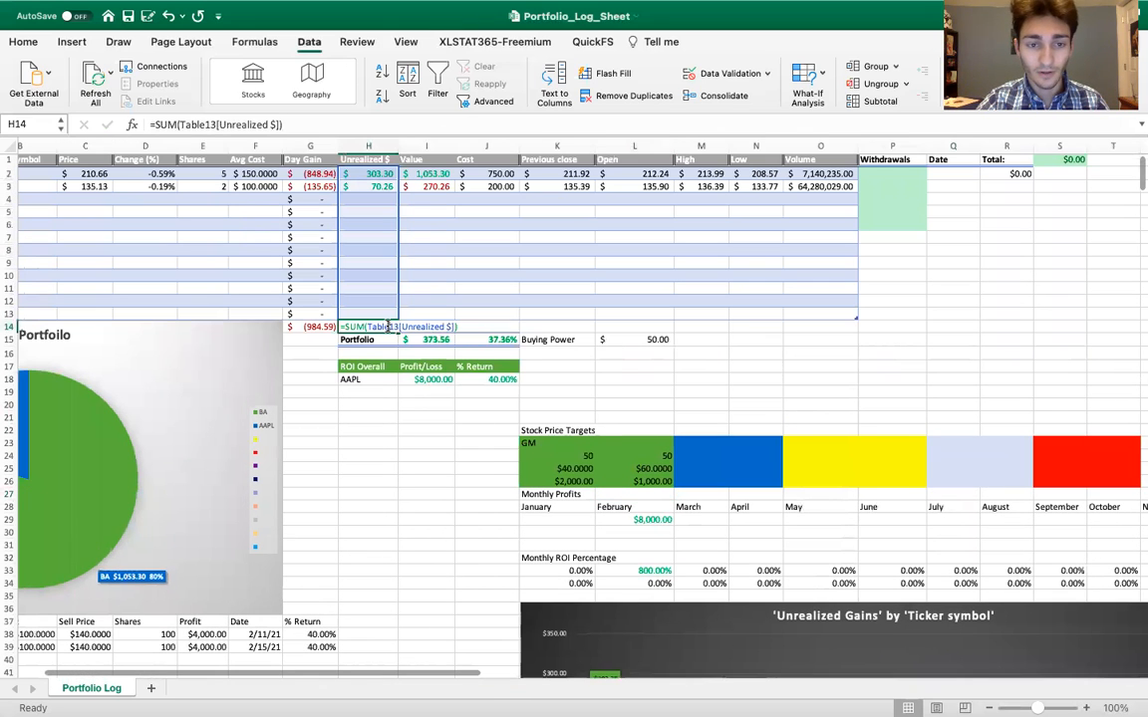
pyautogui.press('Return')
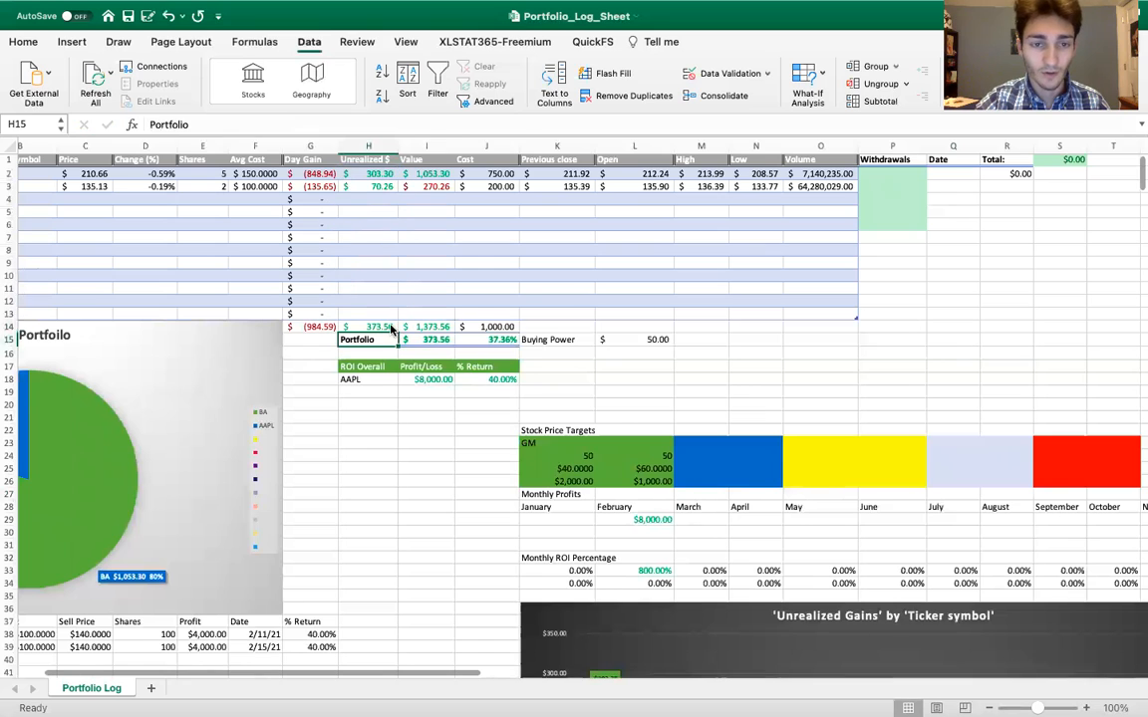
# Add the stock NAKD to the first empty table row, entering it as the name in A4 and the ticker symbol in B4
pyautogui.hscroll(-3, 393, 329)
pyautogui.hscroll(-1, 390, 330)
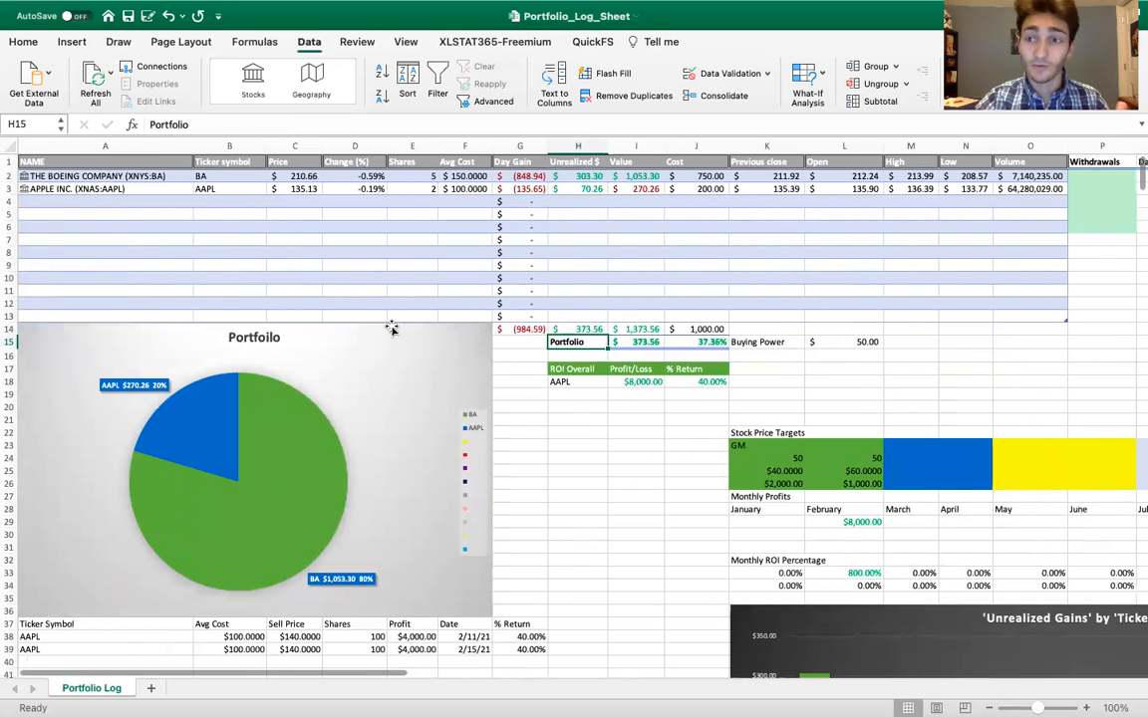
pyautogui.click(142, 200)
pyautogui.write('NAKD')
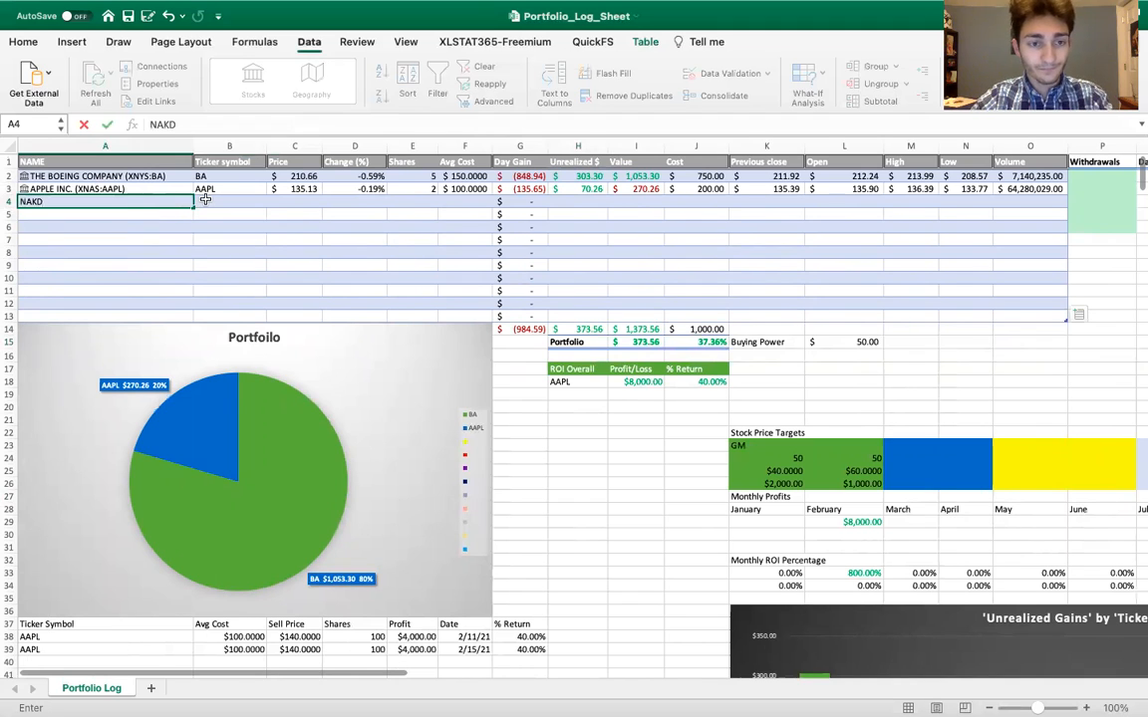
pyautogui.click(205, 199)
pyautogui.write('NAKD')
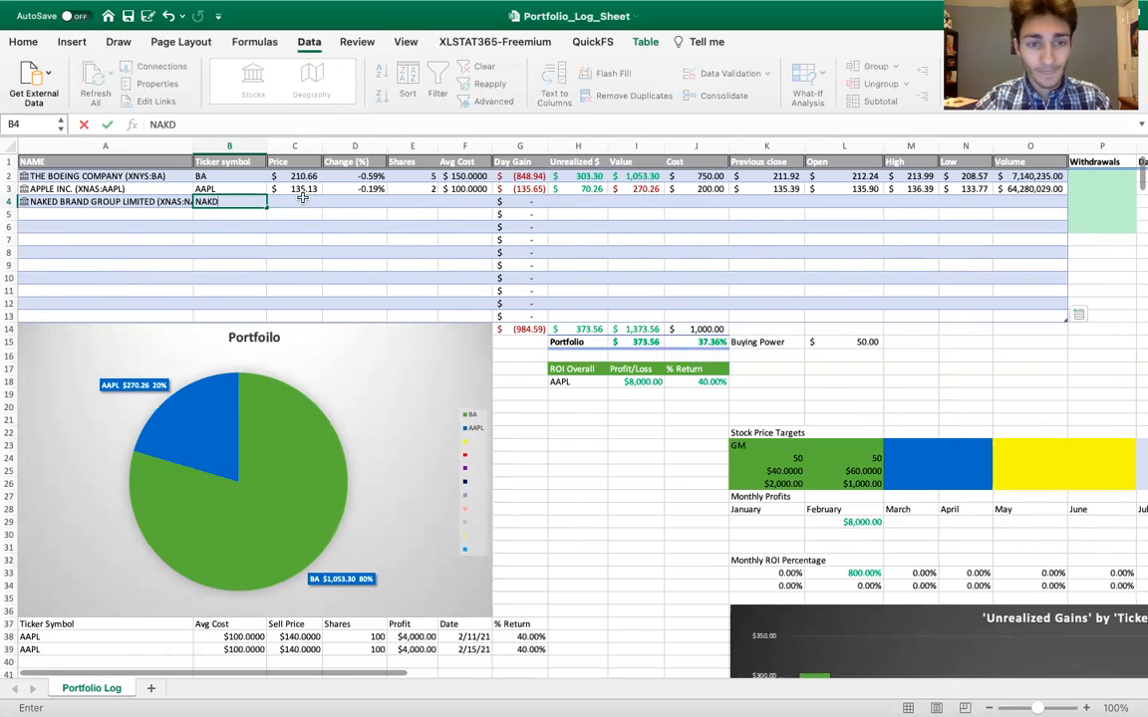
# Fill the Price and Change (%) formulas from the Apple row C3:D3 down into the NAKD row
pyautogui.moveTo(284, 188); pyautogui.dragTo(385, 202)
pyautogui.click(332, 188)
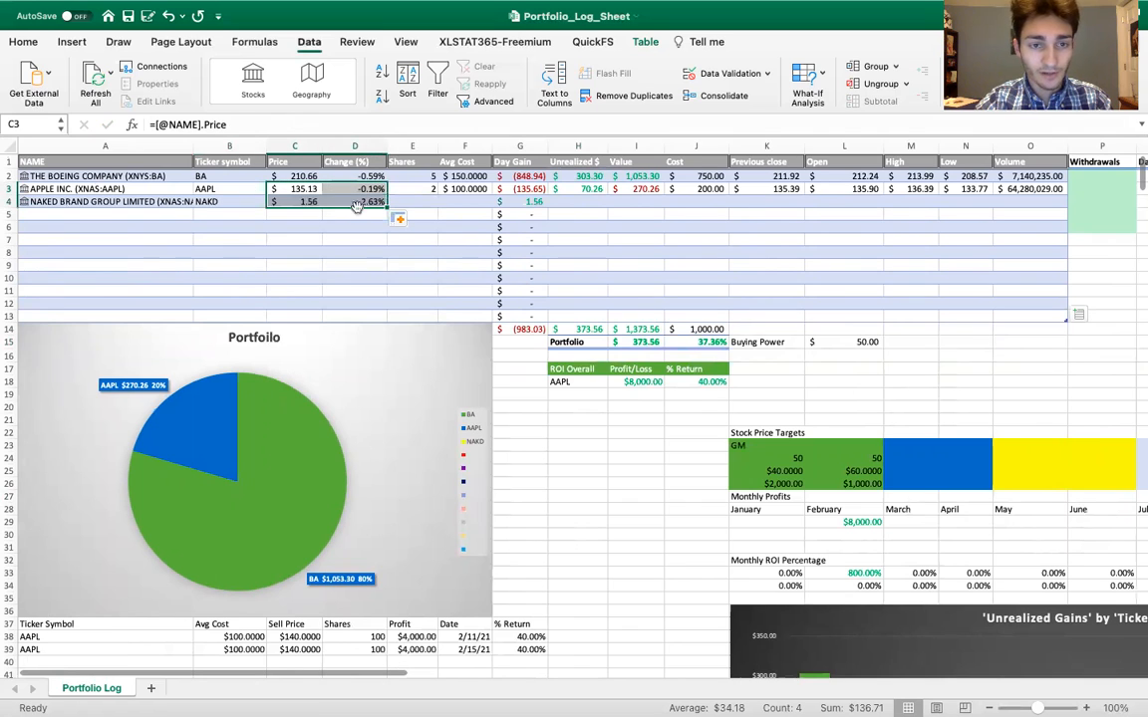
pyautogui.click(333, 221)
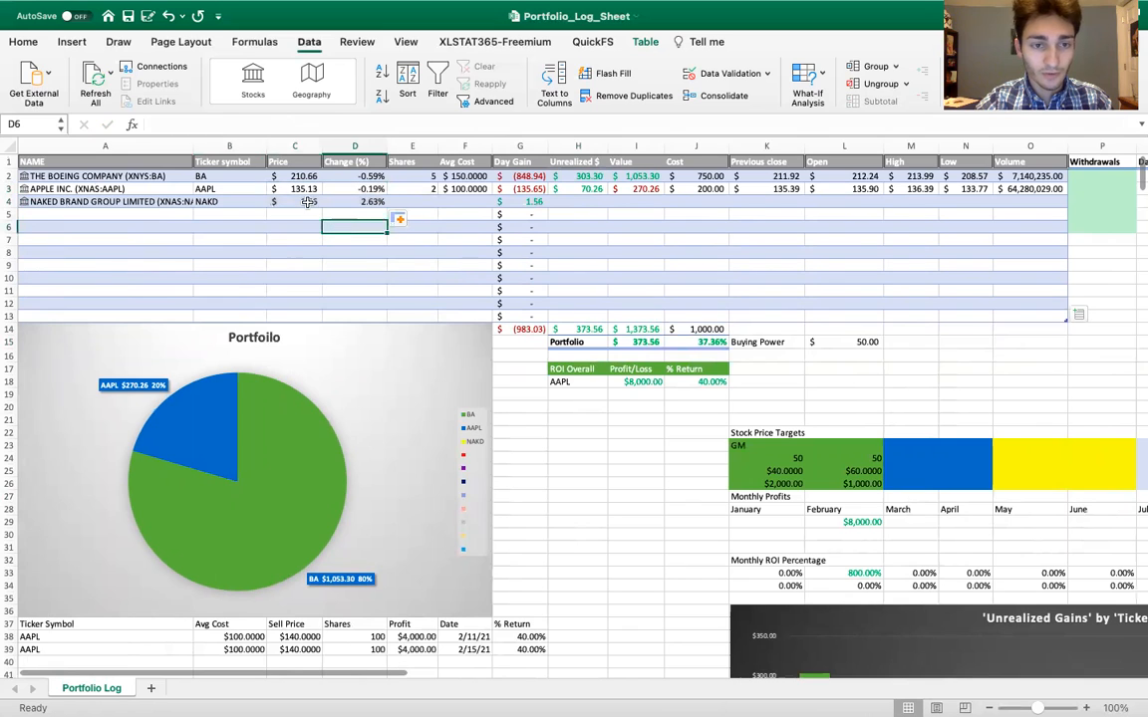
# Enter -500 as the Unrealized $ value for NAKD in H4
pyautogui.click(568, 202)
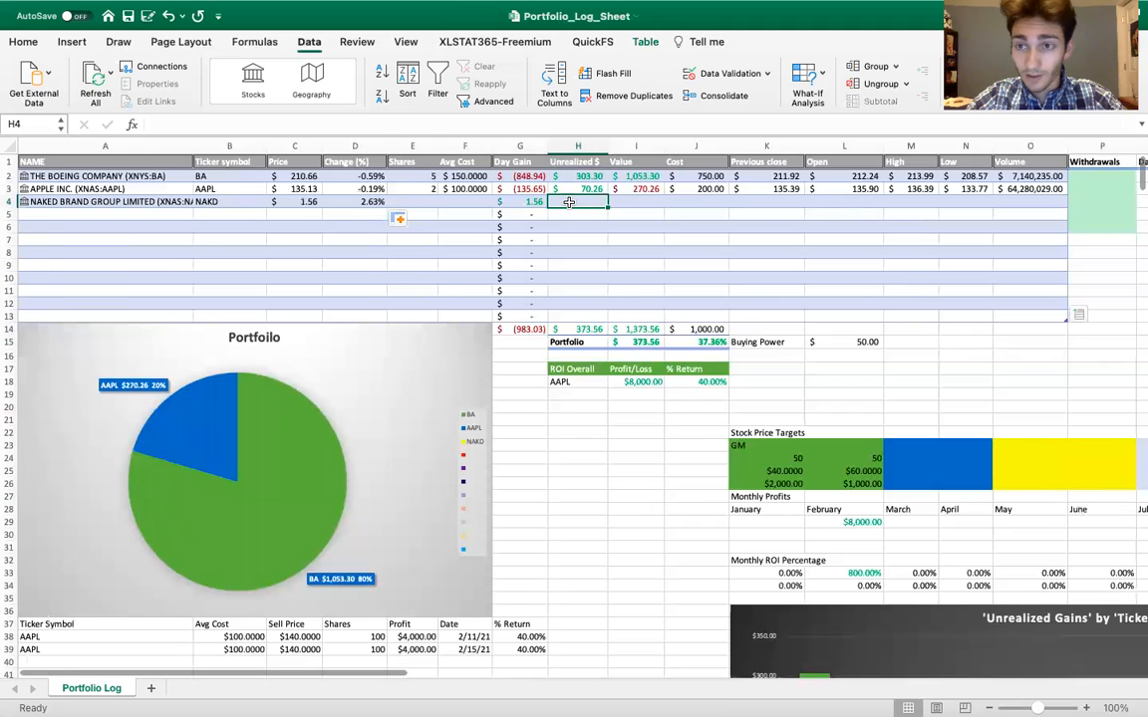
pyautogui.write('-500')
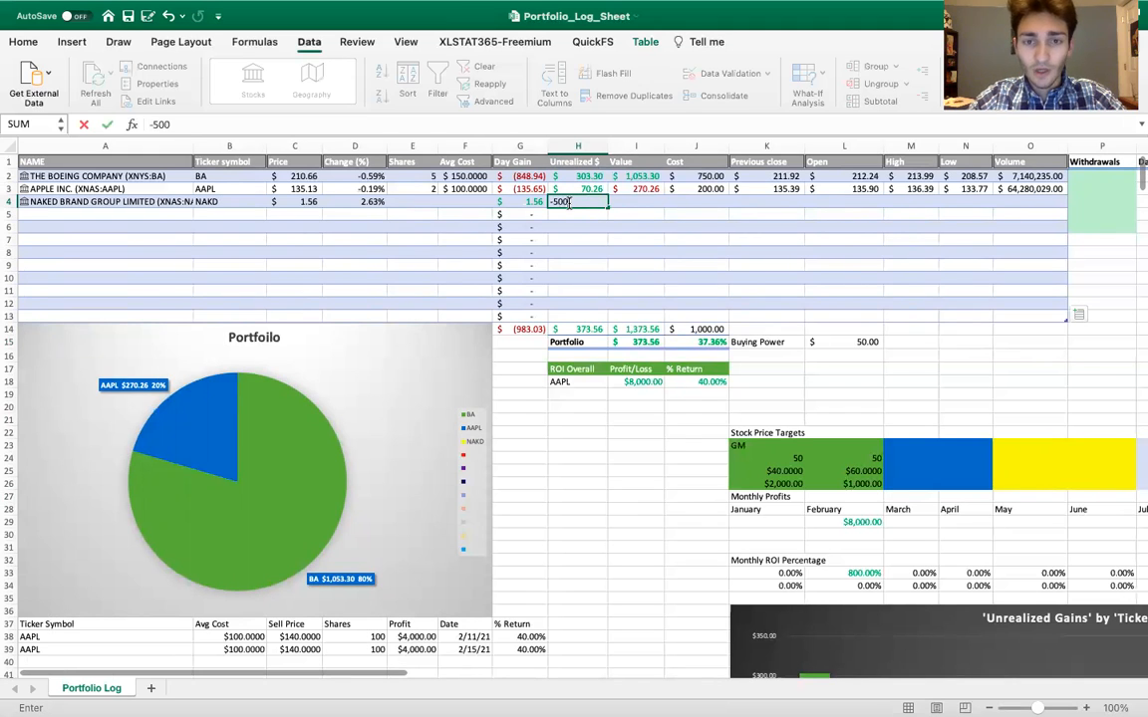
pyautogui.press('Return')
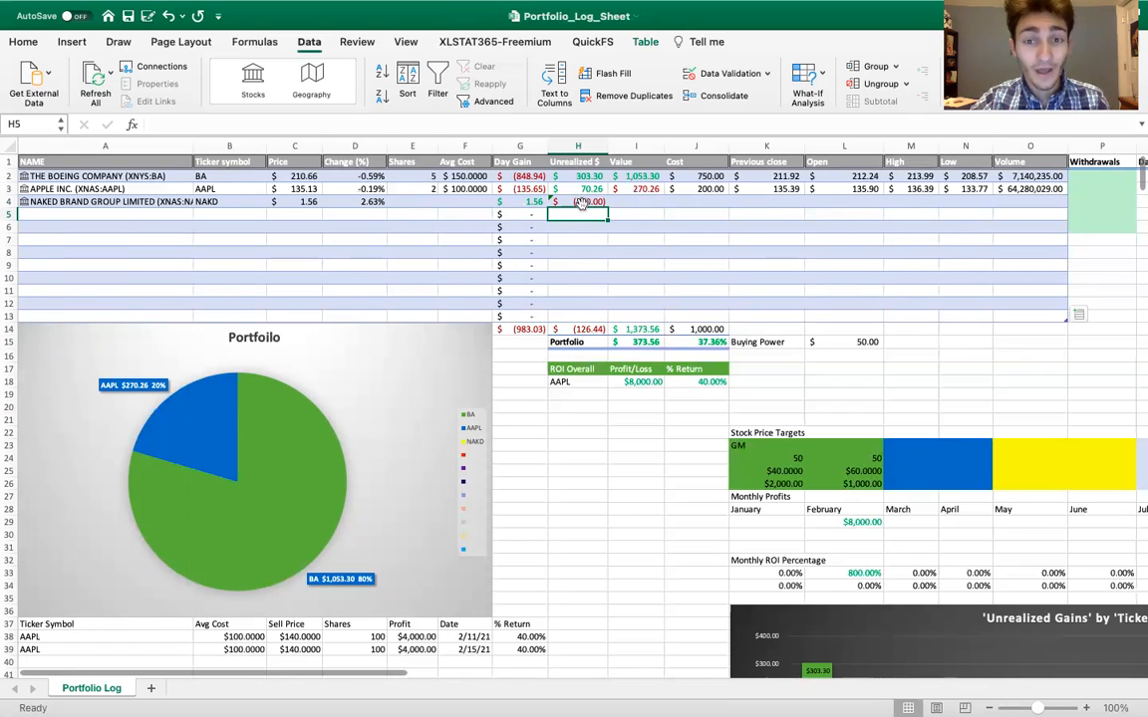
# Examine the NAKD bar in the Unrealized Gains chart and compare it with the Unrealized $ total in H14
pyautogui.scroll(-3, 692, 369)
pyautogui.hscroll(2, 692, 370)
pyautogui.scroll(-10, 692, 370)
pyautogui.hscroll(5, 692, 370)
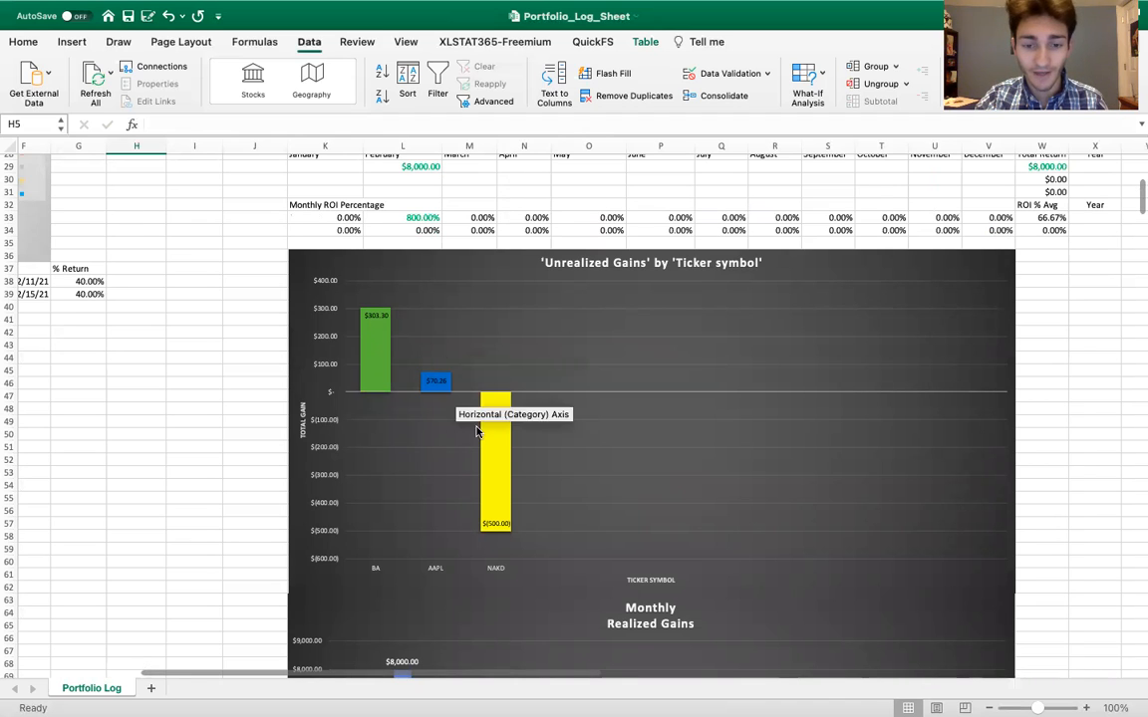
pyautogui.moveTo(500, 492)
pyautogui.scroll(1, 500, 490)
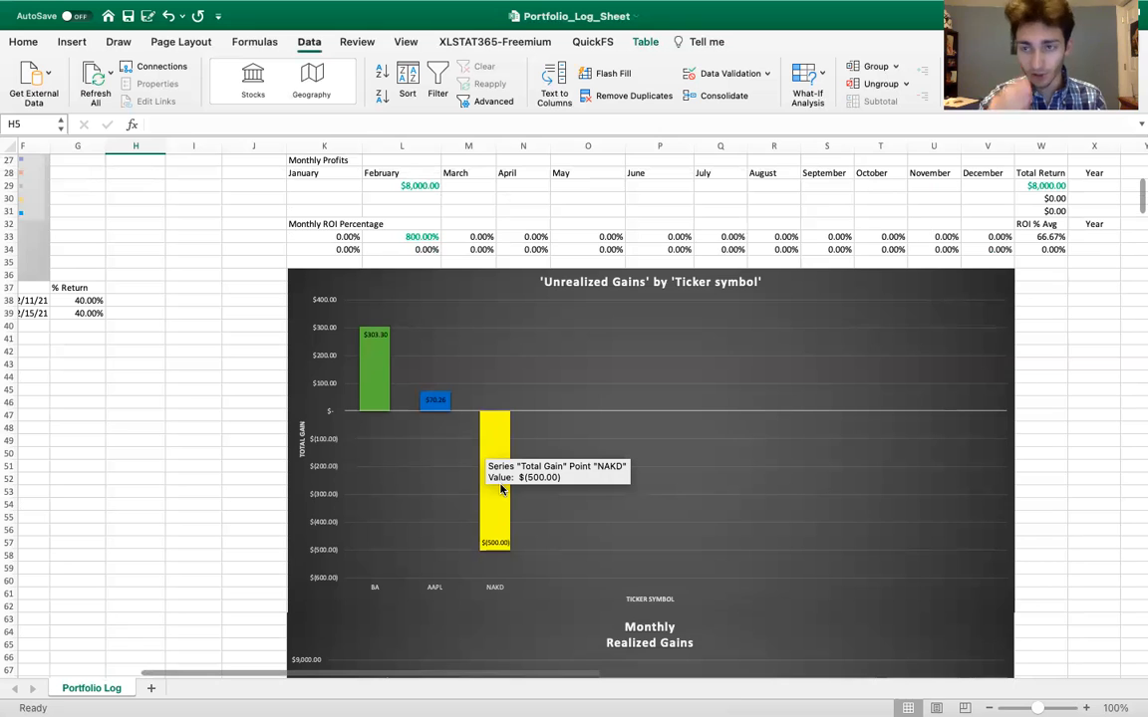
pyautogui.scroll(5, 501, 488)
pyautogui.hscroll(-1, 501, 489)
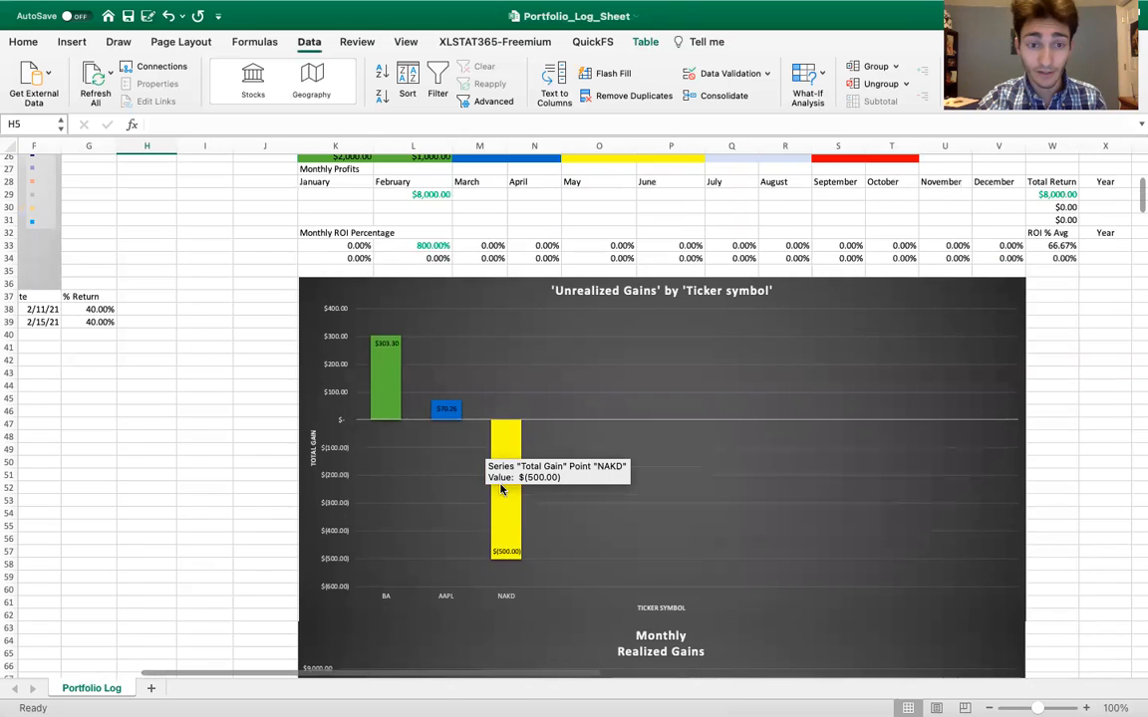
pyautogui.scroll(10, 501, 488)
pyautogui.hscroll(-3, 501, 489)
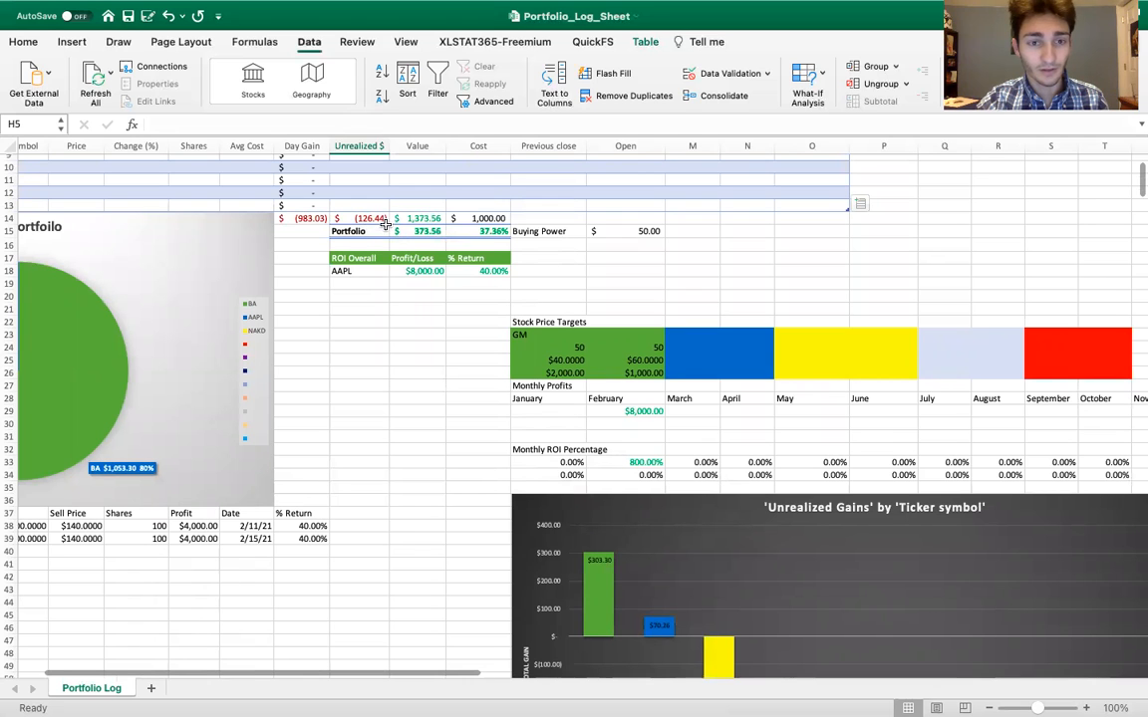
pyautogui.scroll(1, 383, 221)
pyautogui.hscroll(-1, 383, 222)
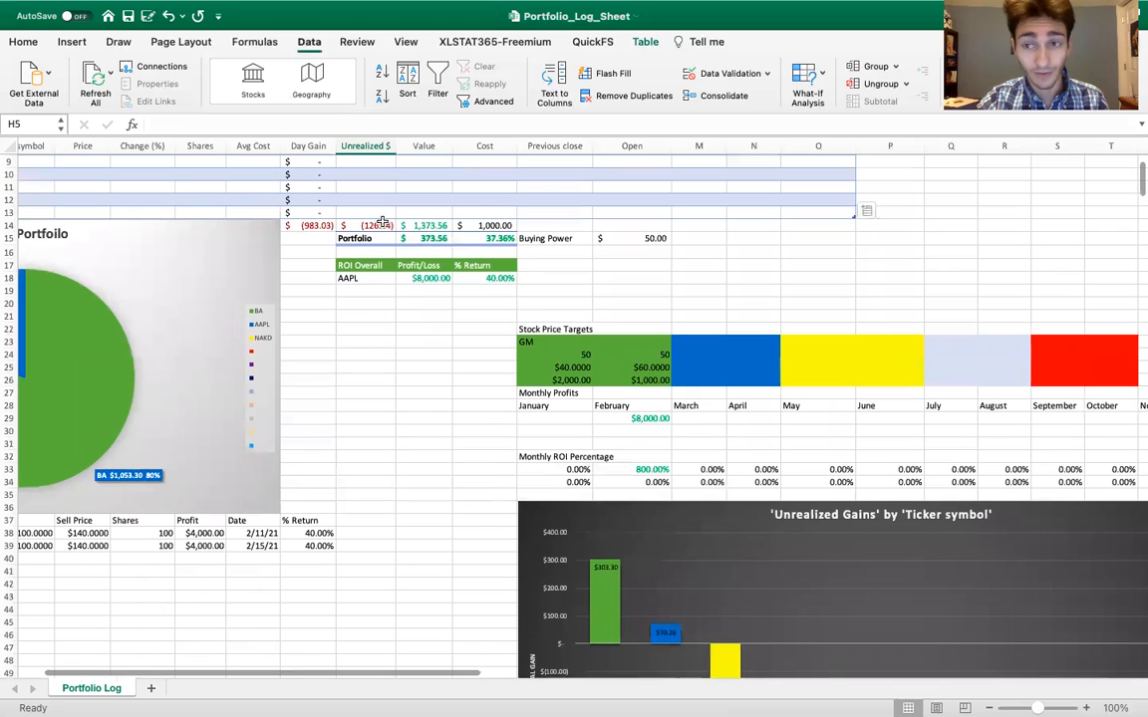
# Examine the February bar in the Monthly Realized Gains chart below the Unrealized Gains chart
pyautogui.scroll(-3, 435, 314)
pyautogui.hscroll(1, 435, 314)
pyautogui.scroll(-10, 436, 314)
pyautogui.hscroll(2, 436, 314)
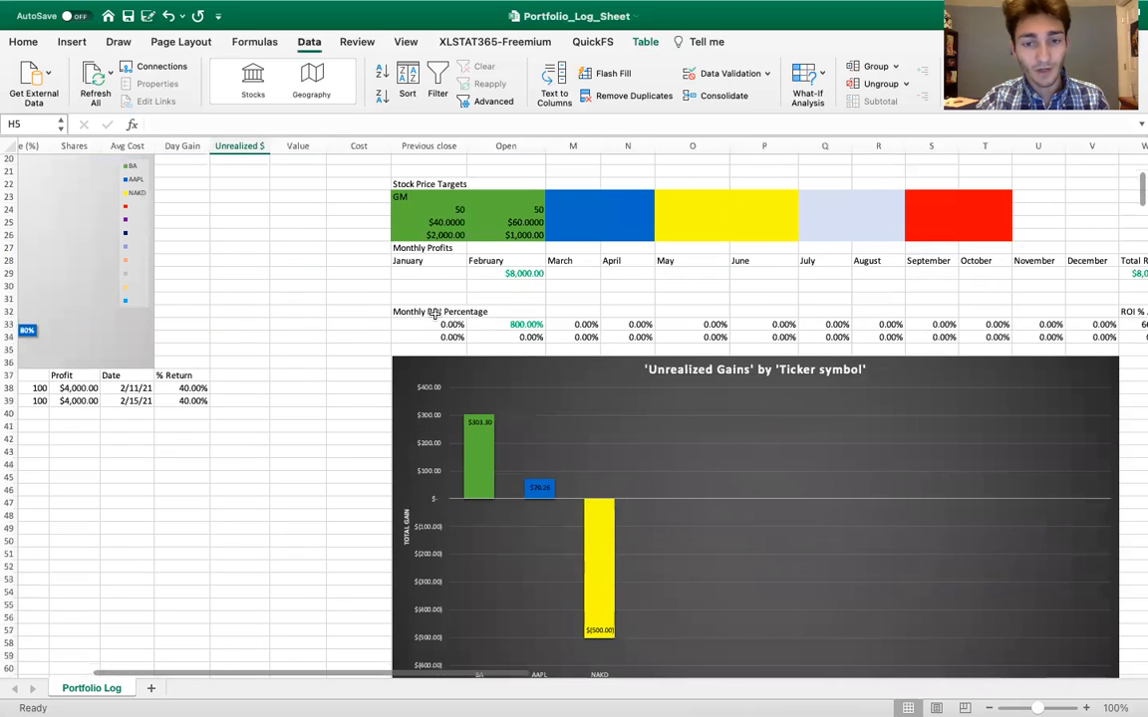
pyautogui.scroll(-5, 517, 514)
pyautogui.hscroll(-1, 516, 514)
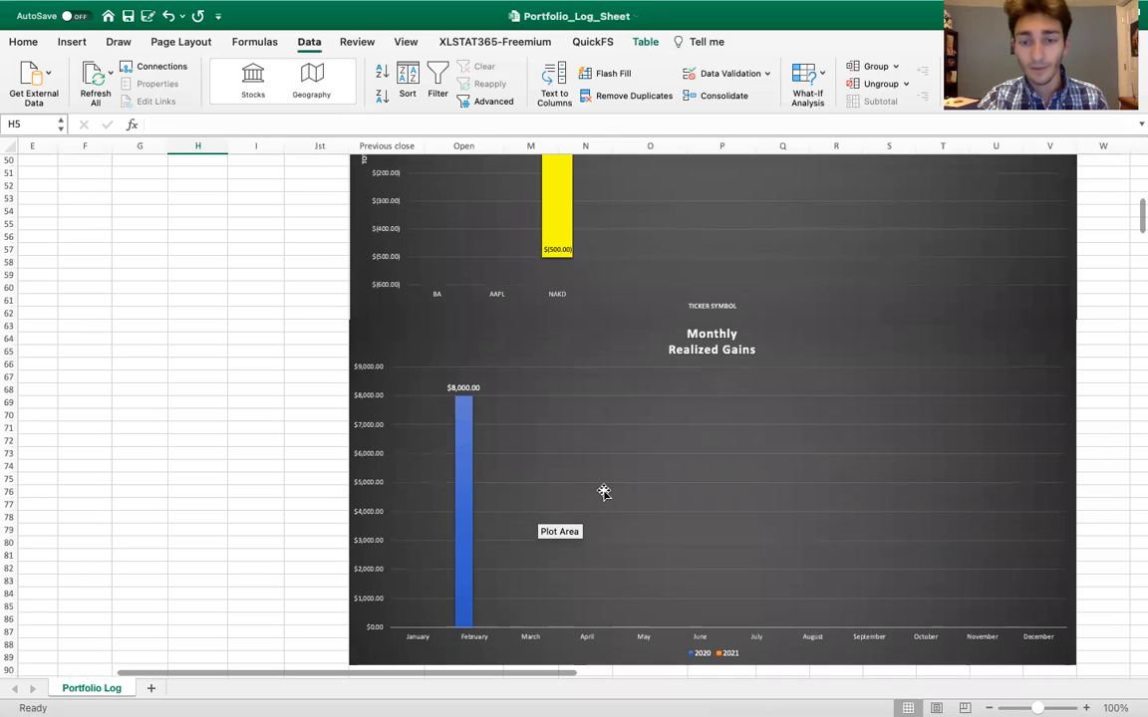
pyautogui.moveTo(467, 465)
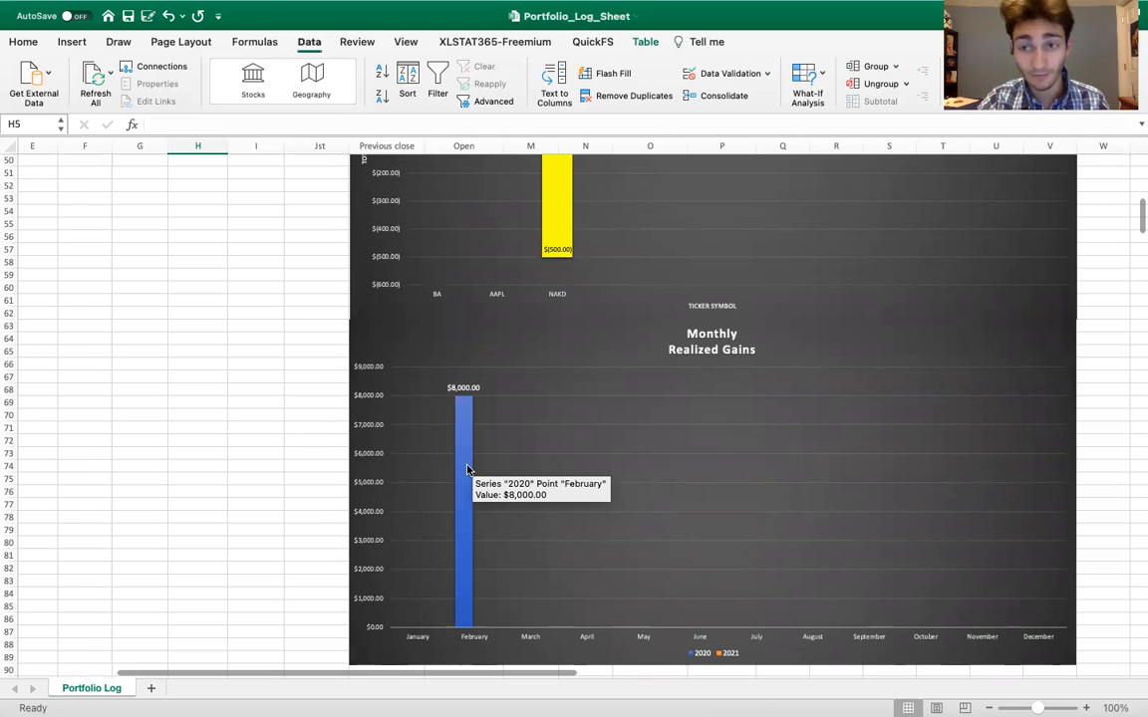
pyautogui.scroll(-3, 468, 468)
pyautogui.hscroll(1, 468, 469)
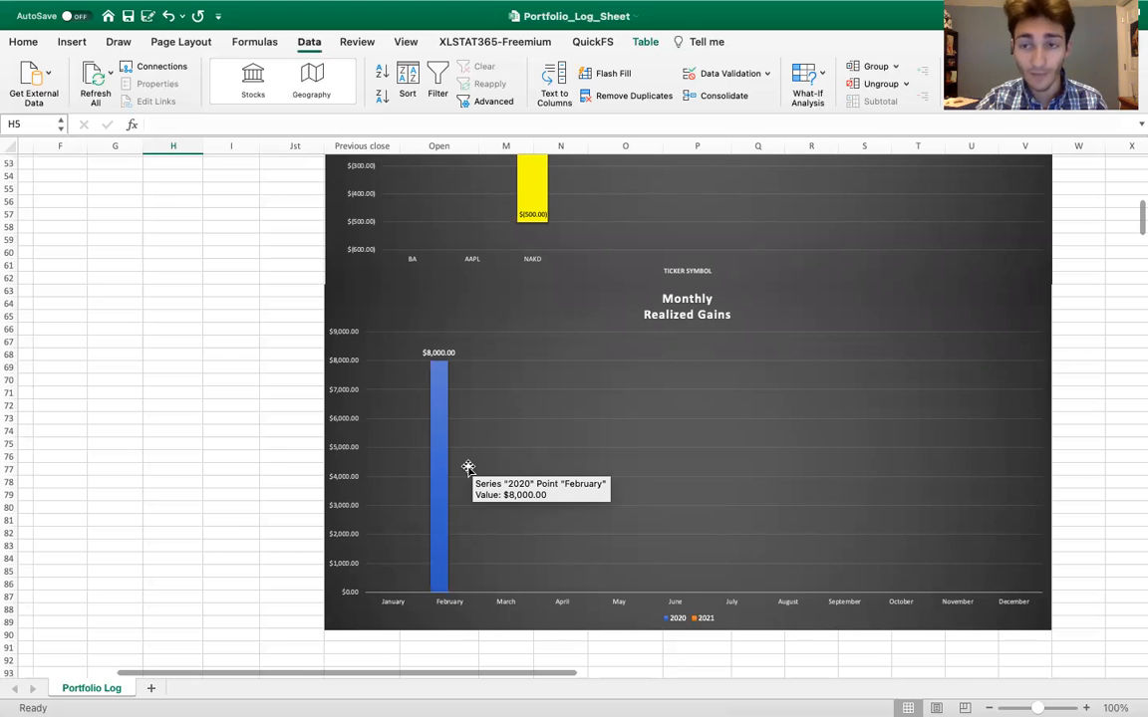
# Inspect the February Monthly ROI Percentage formula in L33 and the profit and cost cells it references
pyautogui.scroll(10, 397, 402)
pyautogui.hscroll(-1, 397, 402)
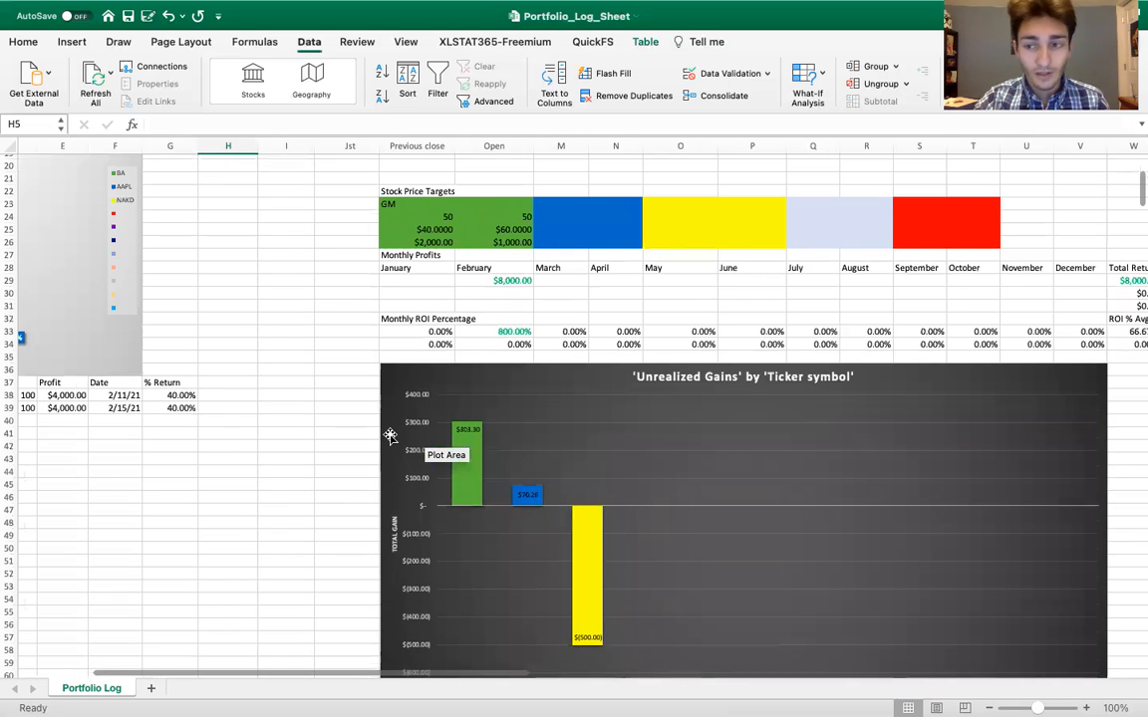
pyautogui.scroll(2, 389, 435)
pyautogui.hscroll(3, 389, 435)
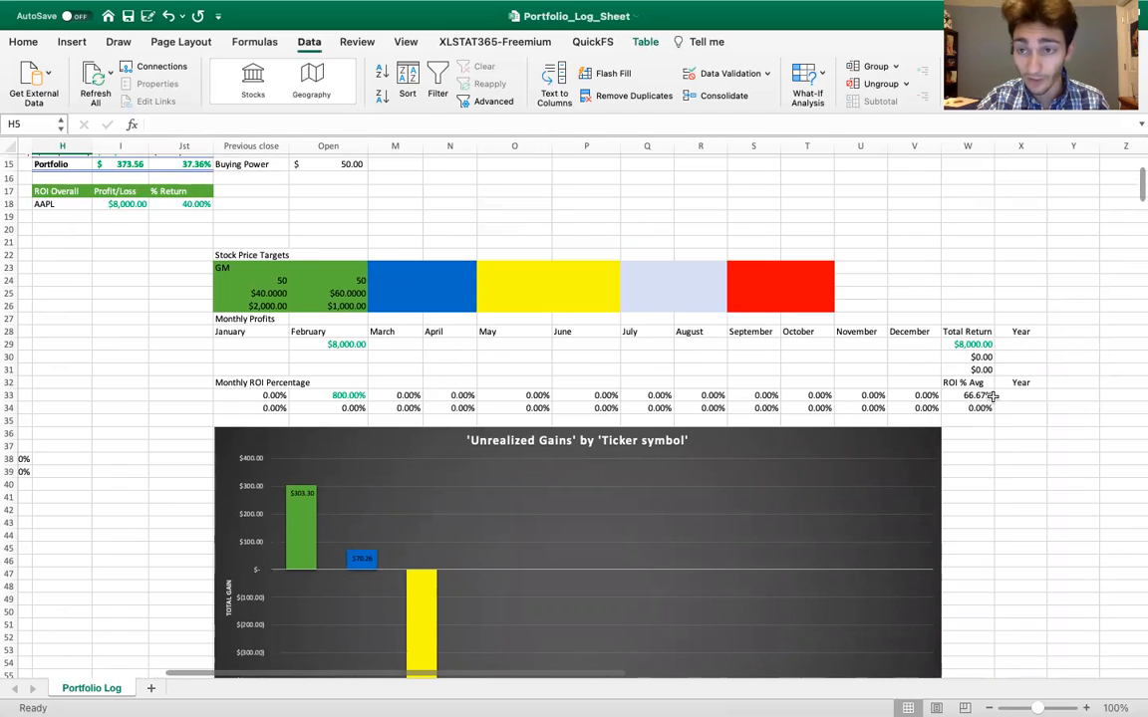
pyautogui.doubleClick(357, 396)
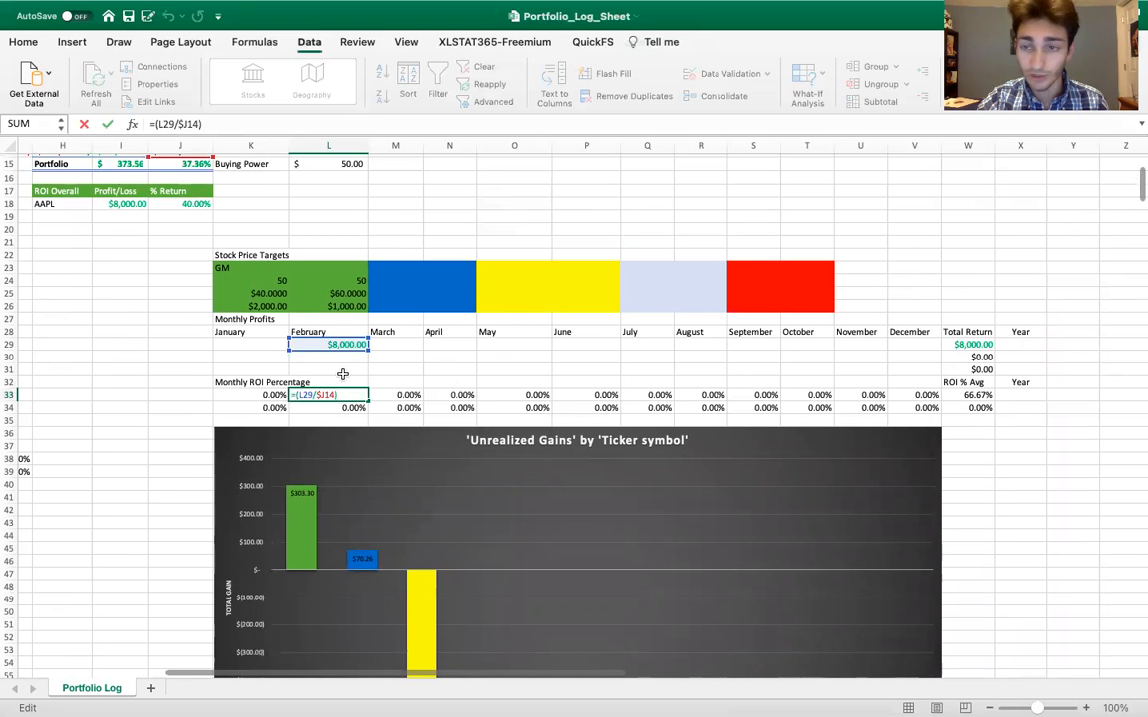
pyautogui.scroll(2, 309, 344)
pyautogui.hscroll(-1, 309, 344)
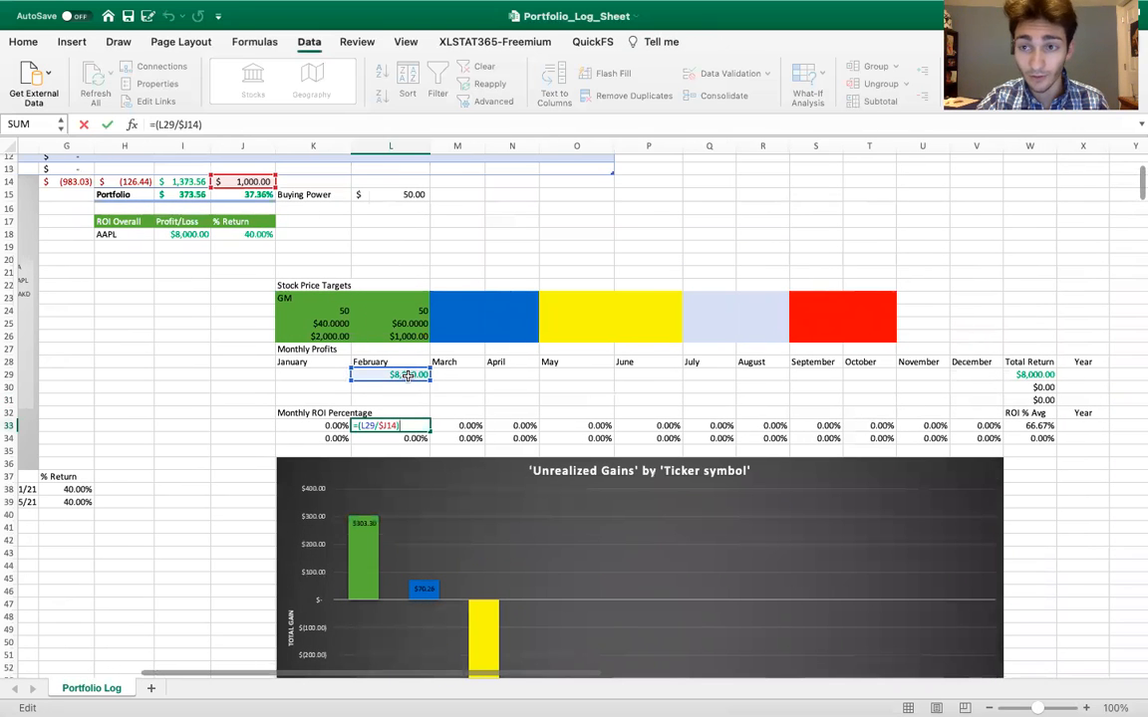
pyautogui.scroll(1, 407, 375)
pyautogui.hscroll(-1, 407, 375)
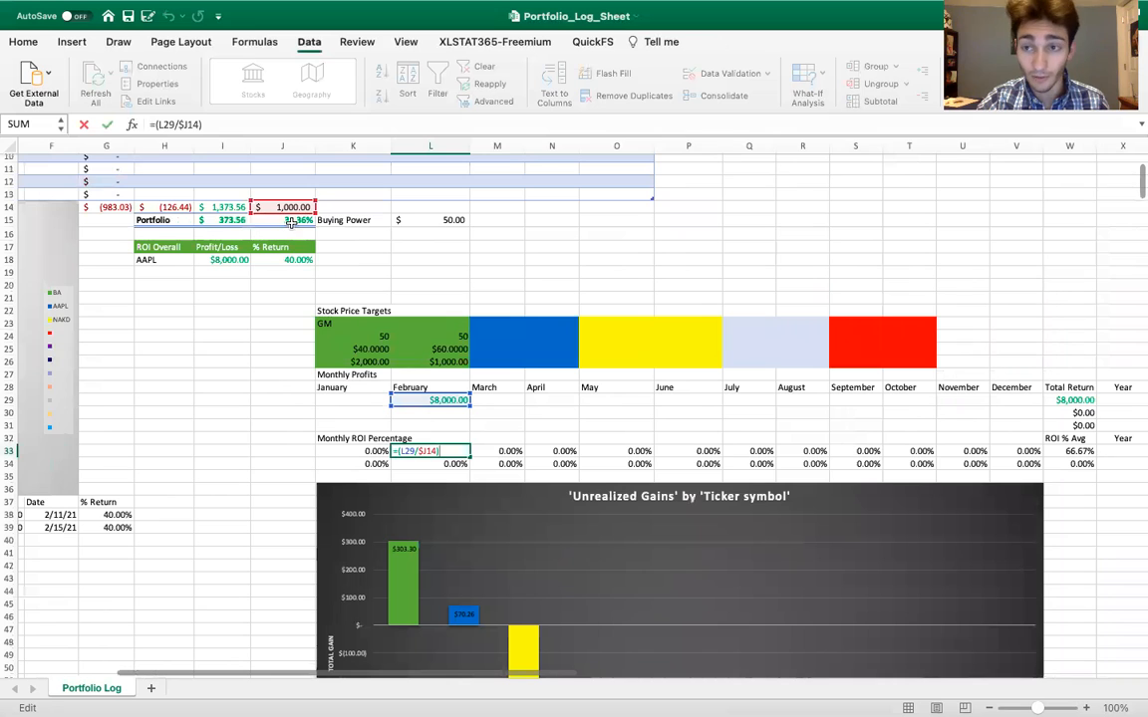
pyautogui.press('Return')
# Set the total portfolio cost in J14 to 750
pyautogui.scroll(5, 464, 284)
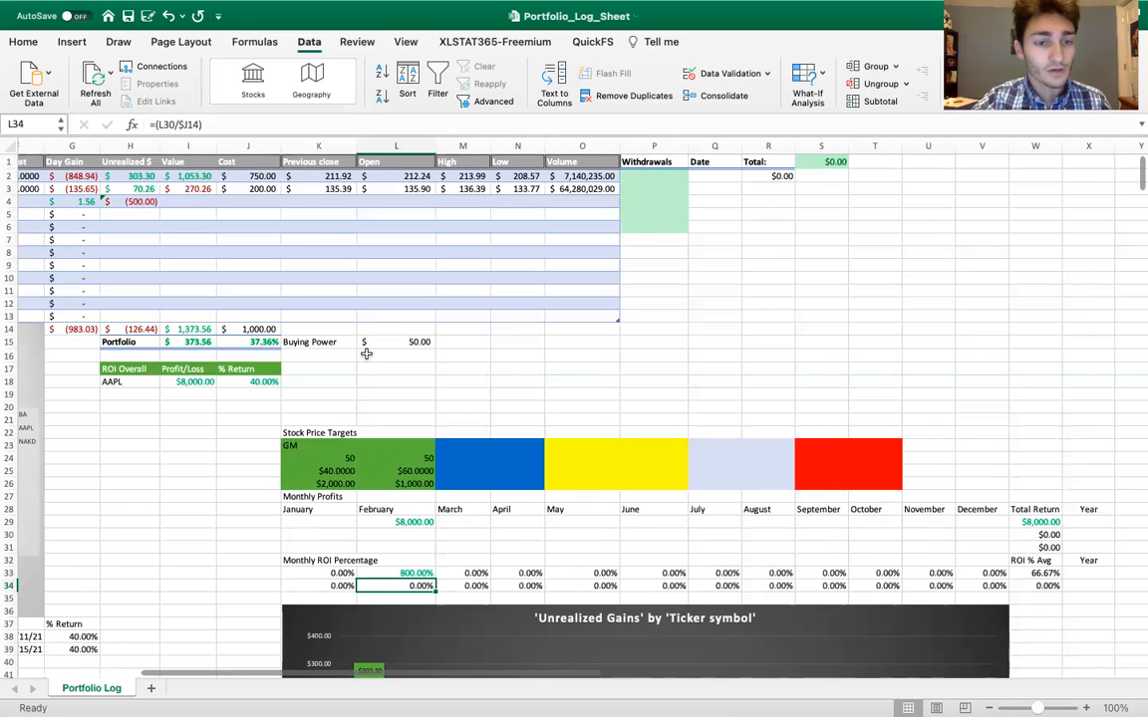
pyautogui.click(274, 330)
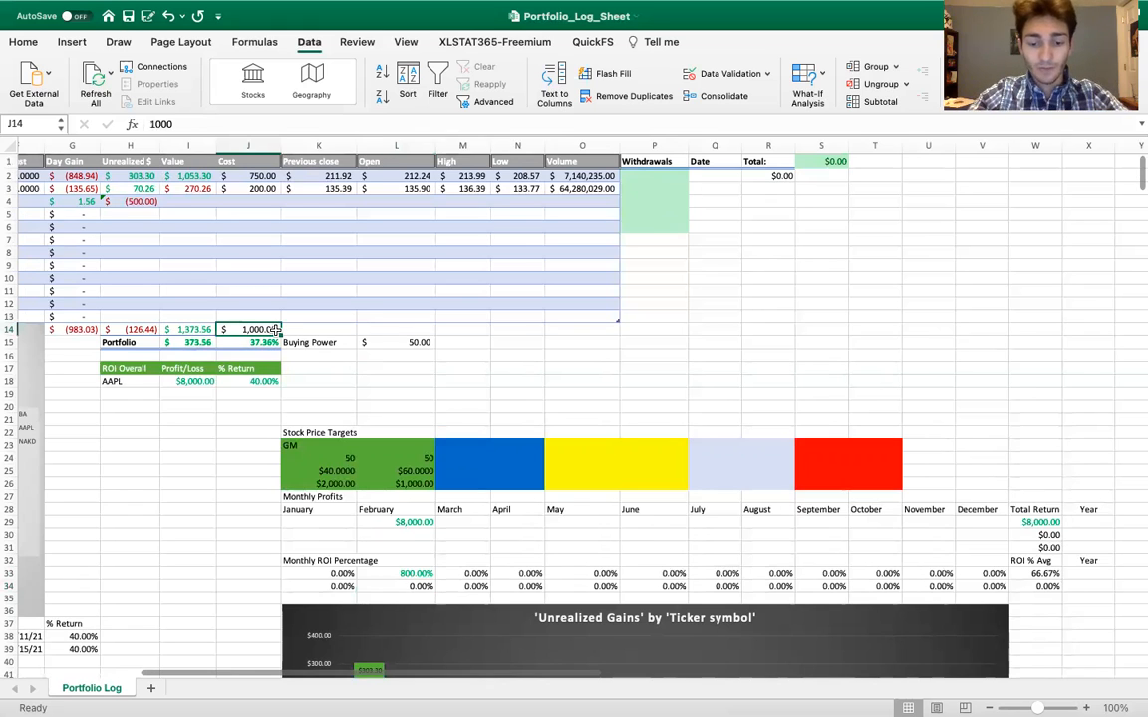
pyautogui.write('7')
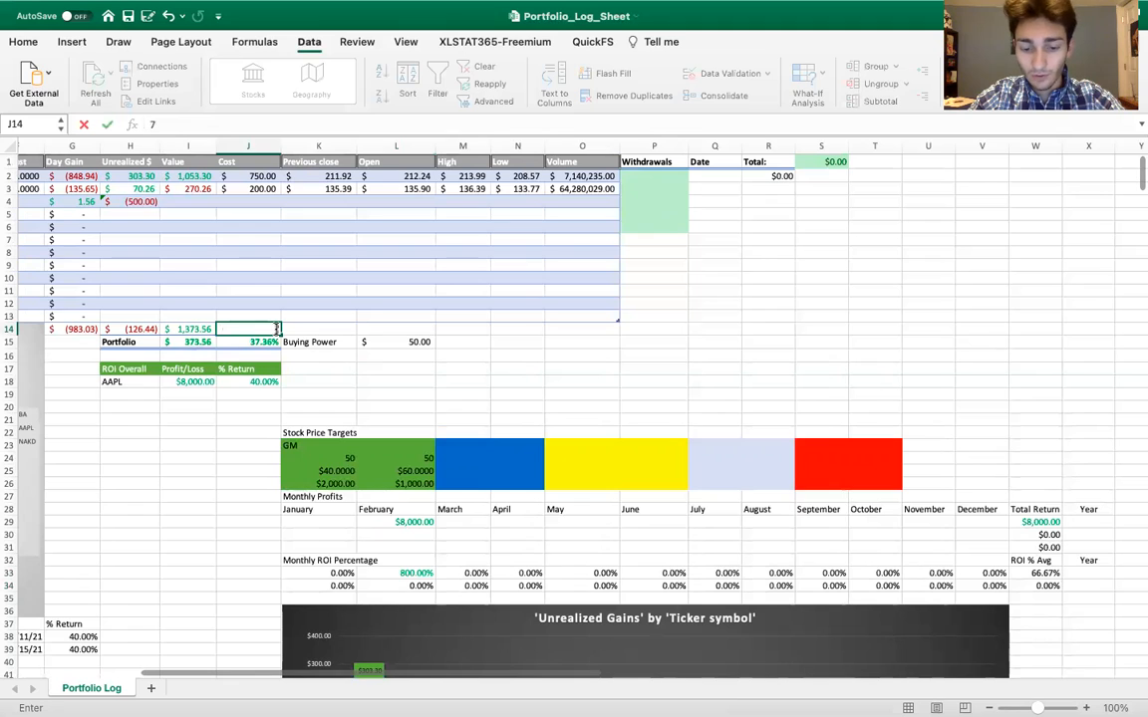
pyautogui.write('50')
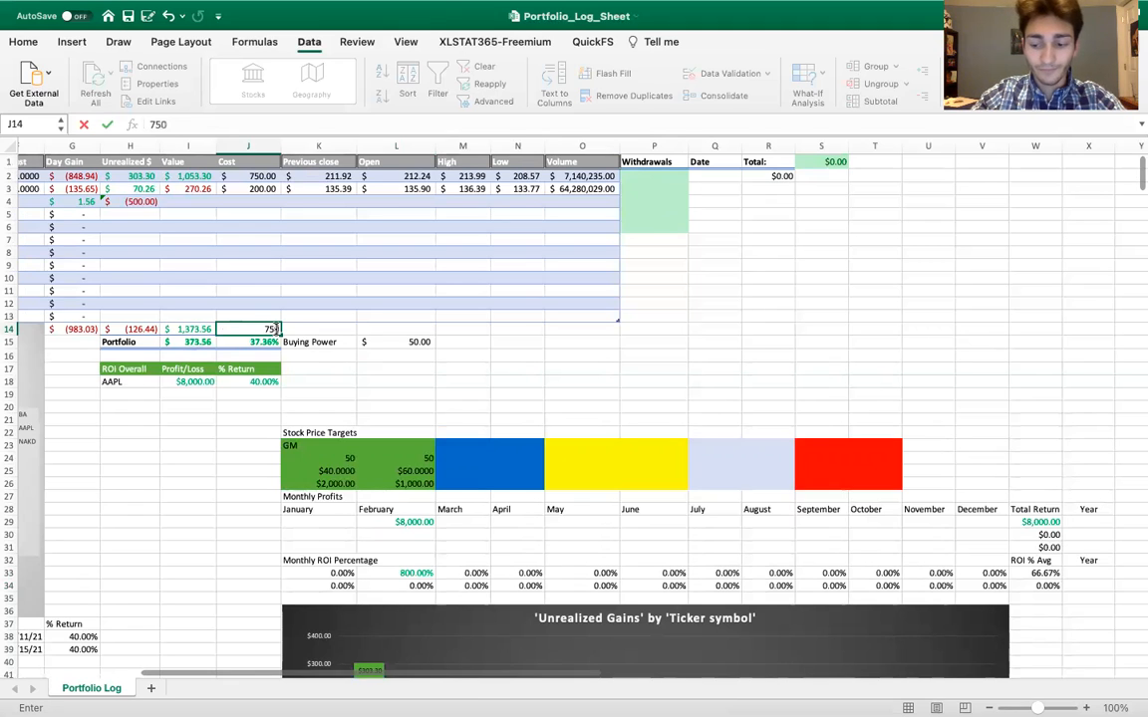
pyautogui.press('Return')
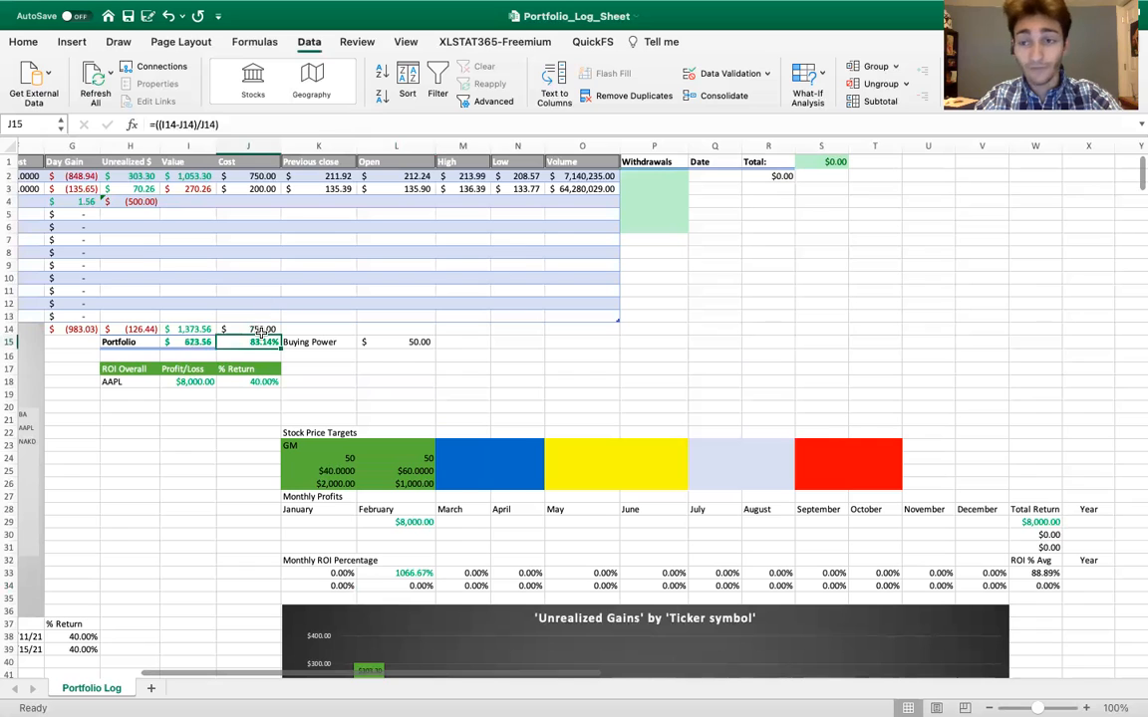
# Record a withdrawal of 250 in P2 with the date 2/11/21 in Q2
pyautogui.click(668, 174)
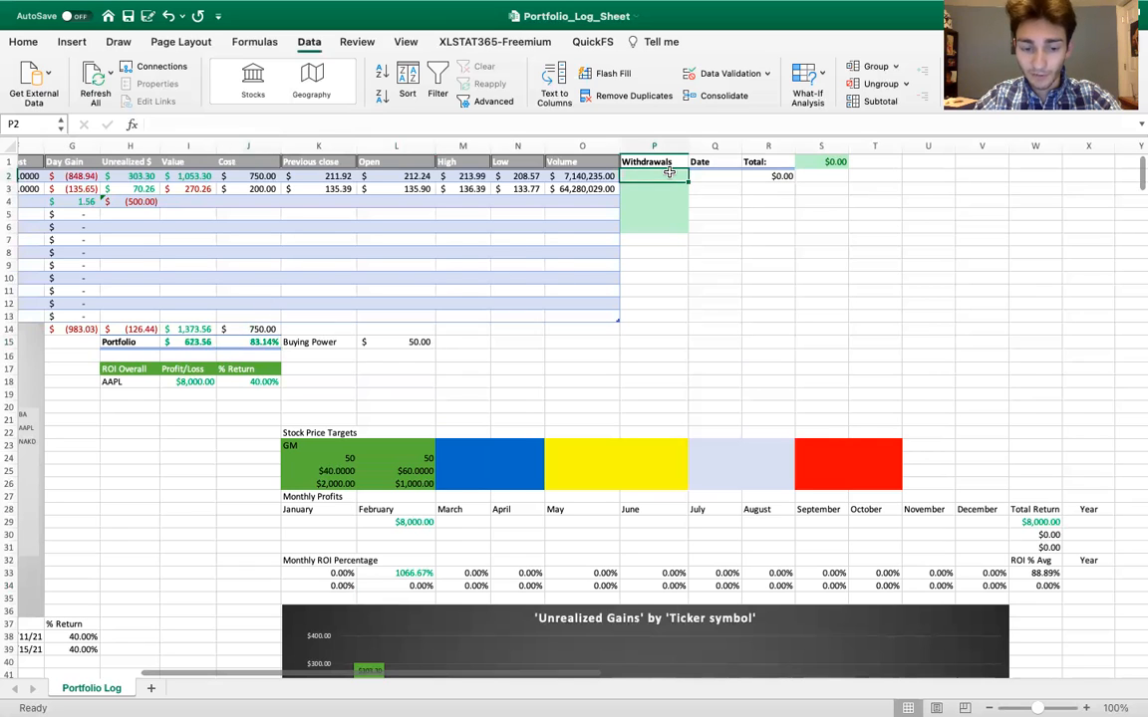
pyautogui.write('250')
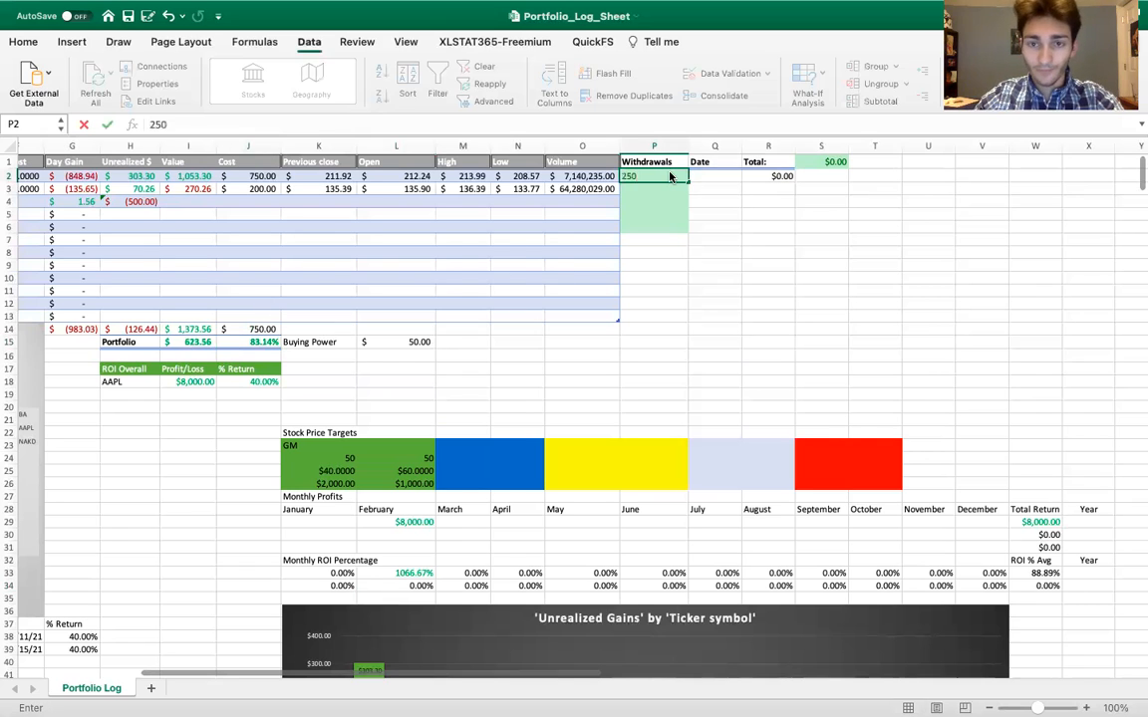
pyautogui.click(708, 179)
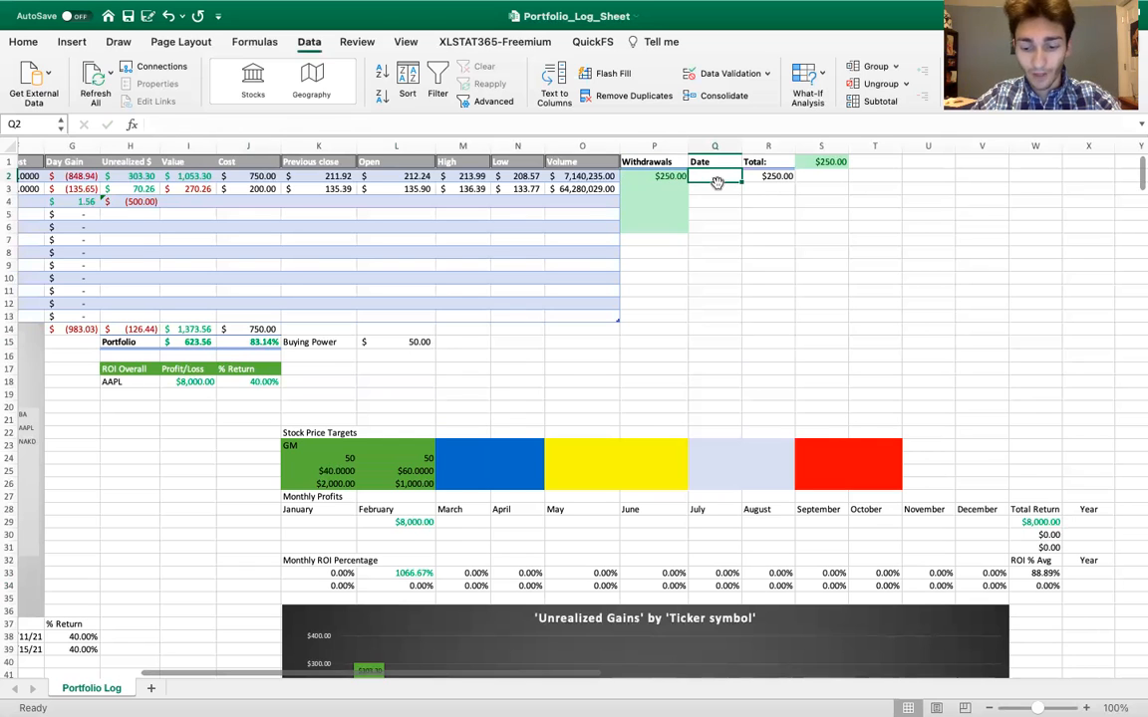
pyautogui.write('2/11/21')
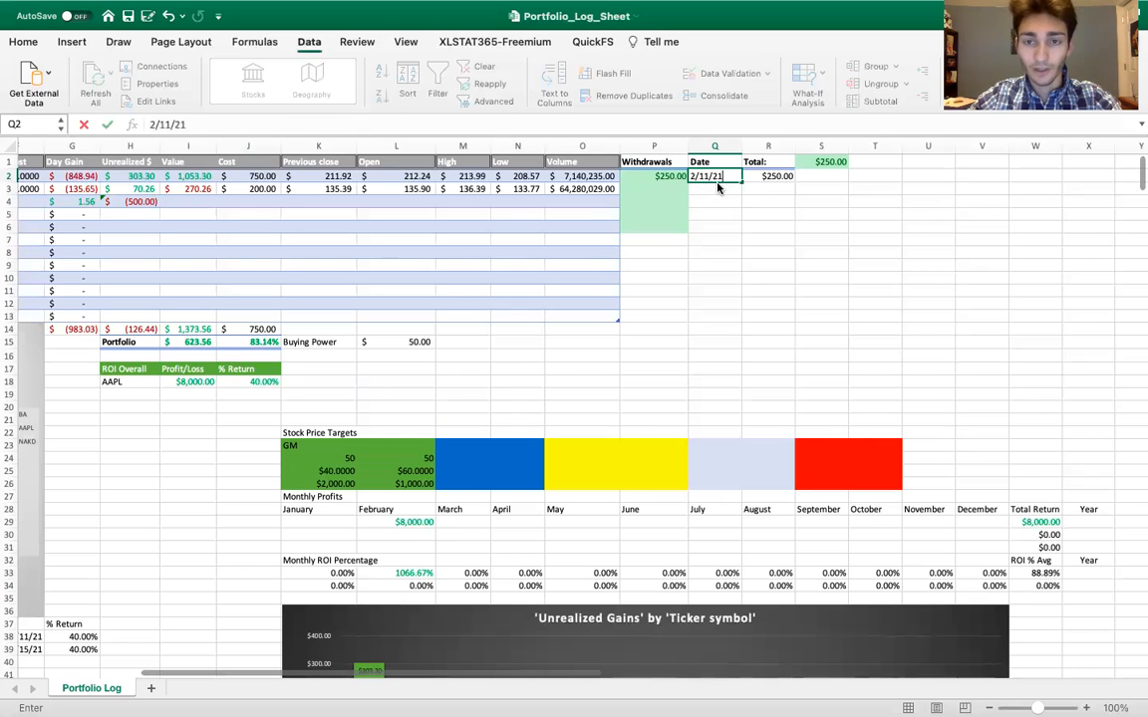
pyautogui.press('Return')
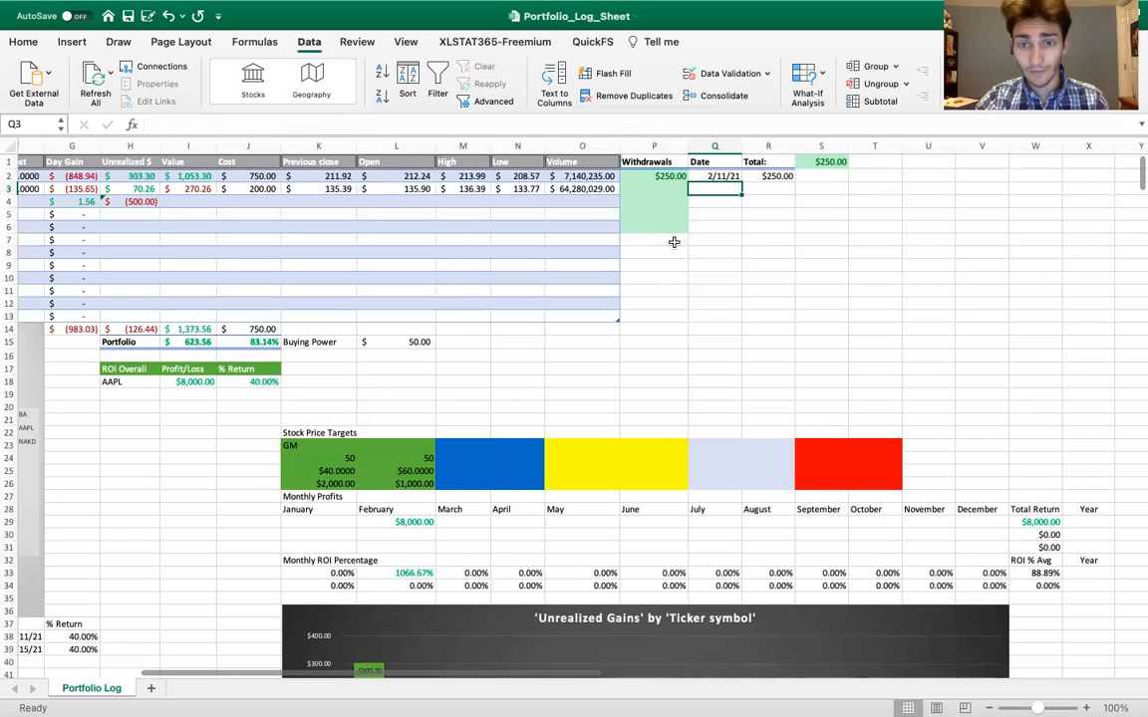
pyautogui.hscroll(1, 673, 242)
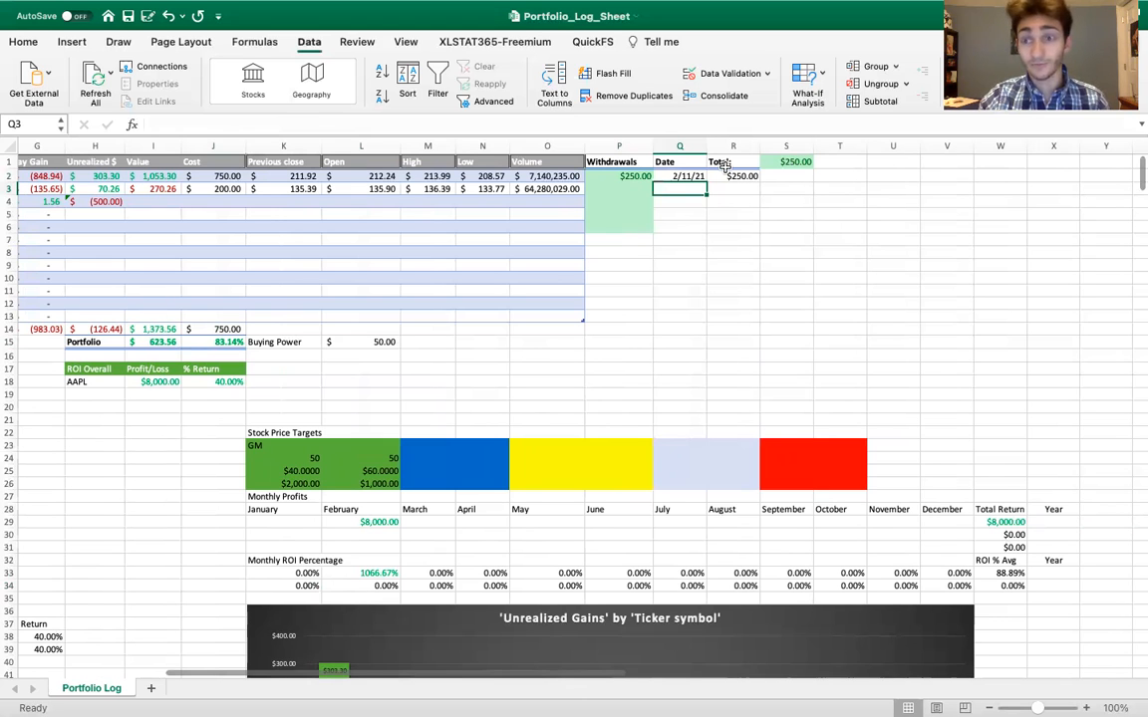
pyautogui.hscroll(-3, 559, 302)
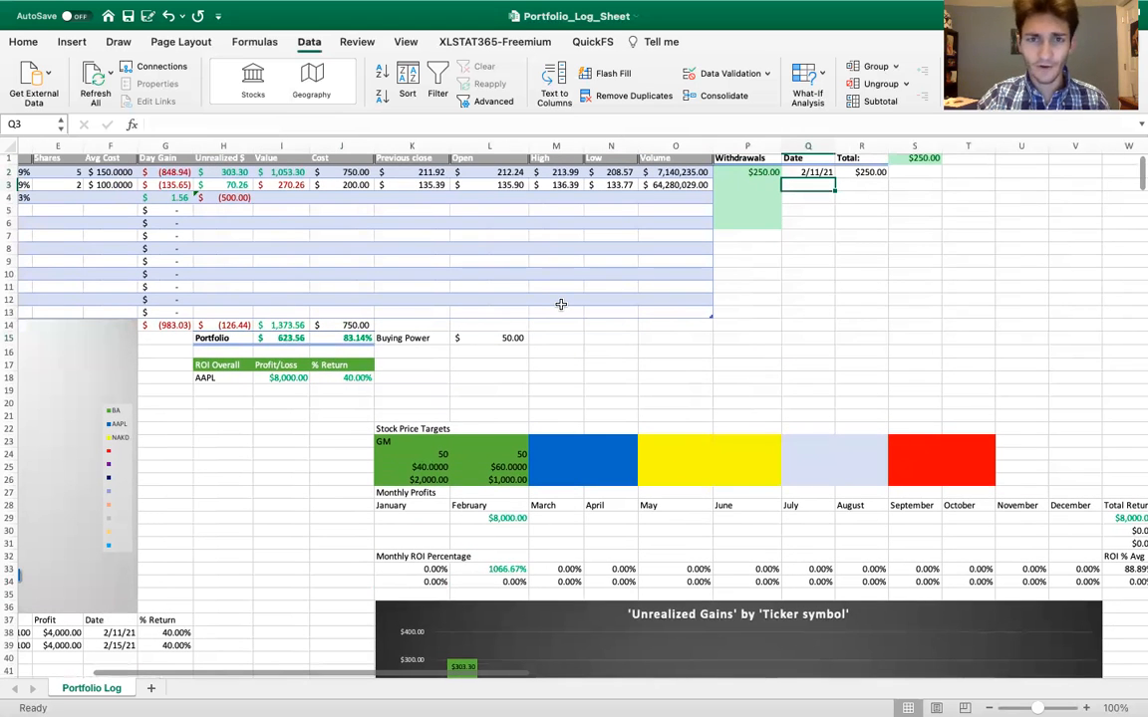
pyautogui.hscroll(-5, 561, 304)
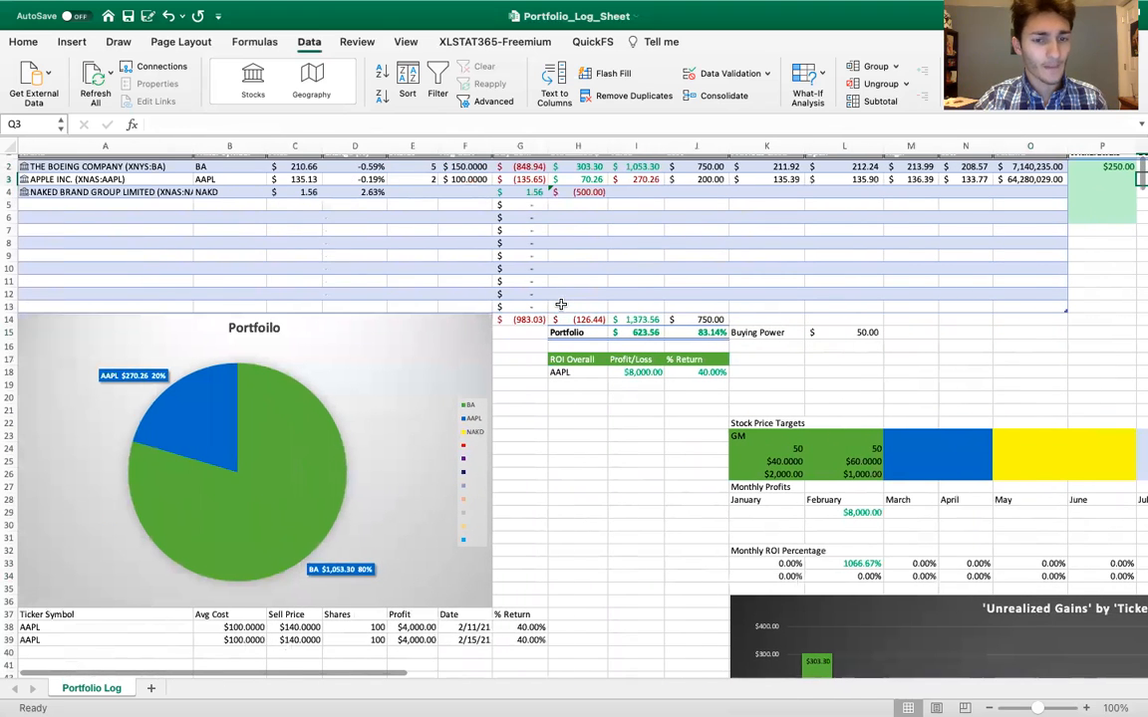
# Switch to the Stock Portfolio workbook and examine the holdings table and the labelled slices of its portfolio pie chart
pyautogui.scroll(1, 561, 304)
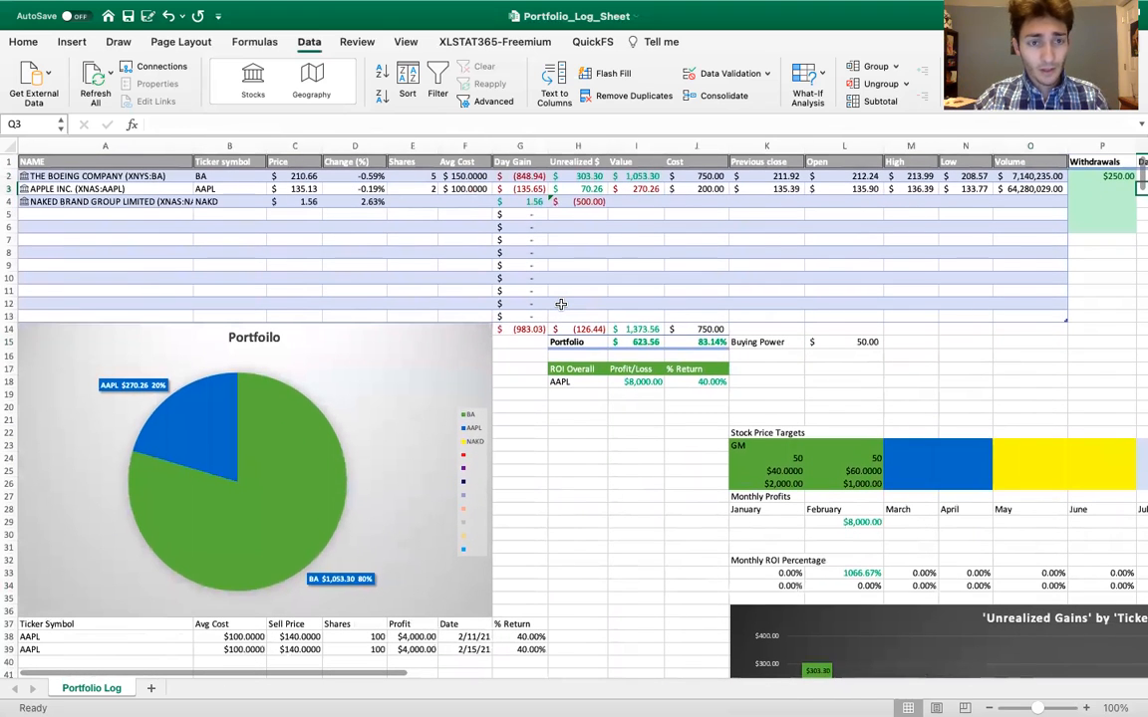
pyautogui.moveTo(616, 18)
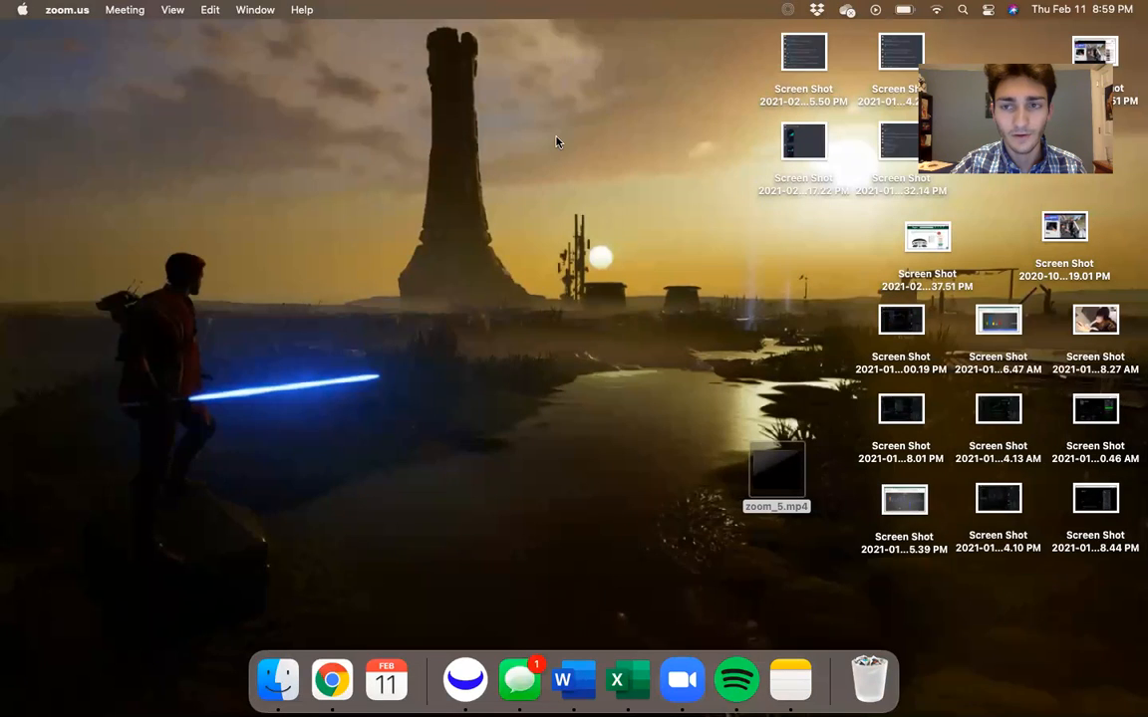
pyautogui.hotkey('ctrl', 'Right')
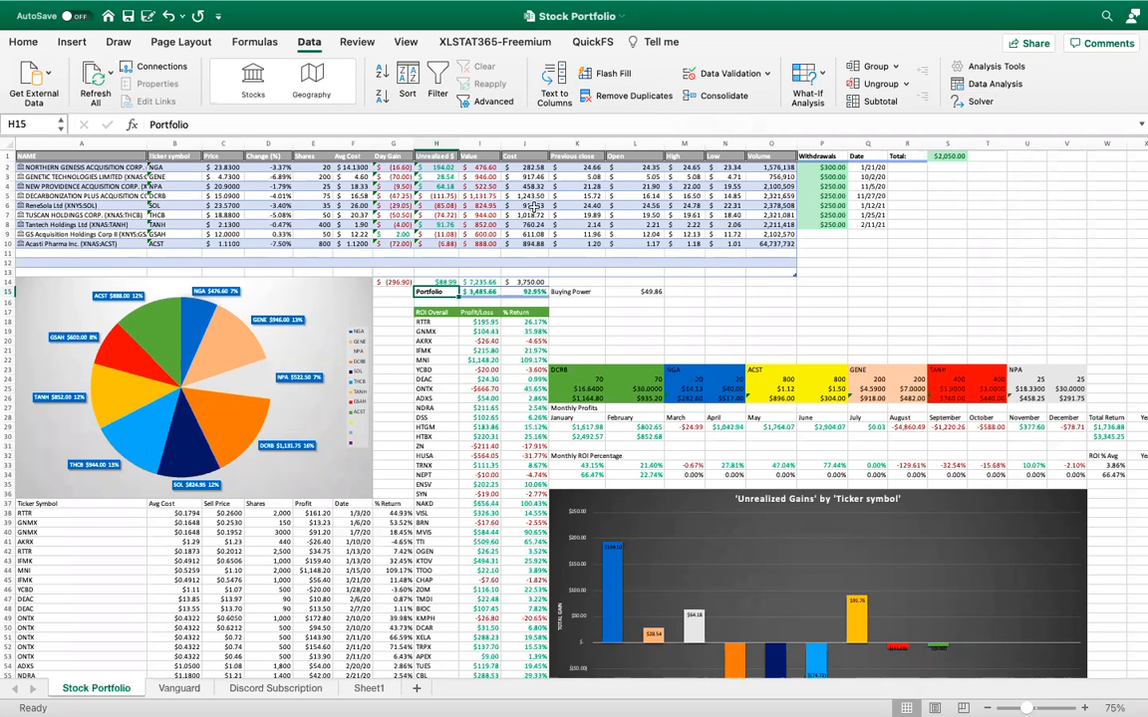
pyautogui.scroll(4, 535, 209)
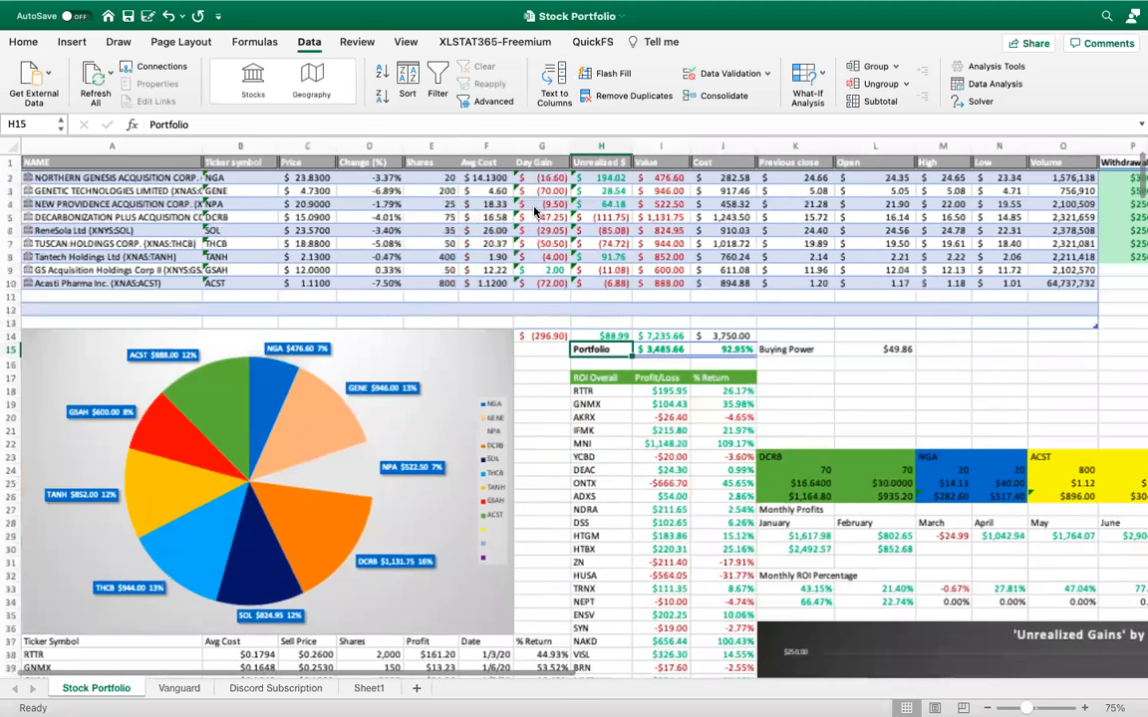
pyautogui.scroll(2, 535, 209)
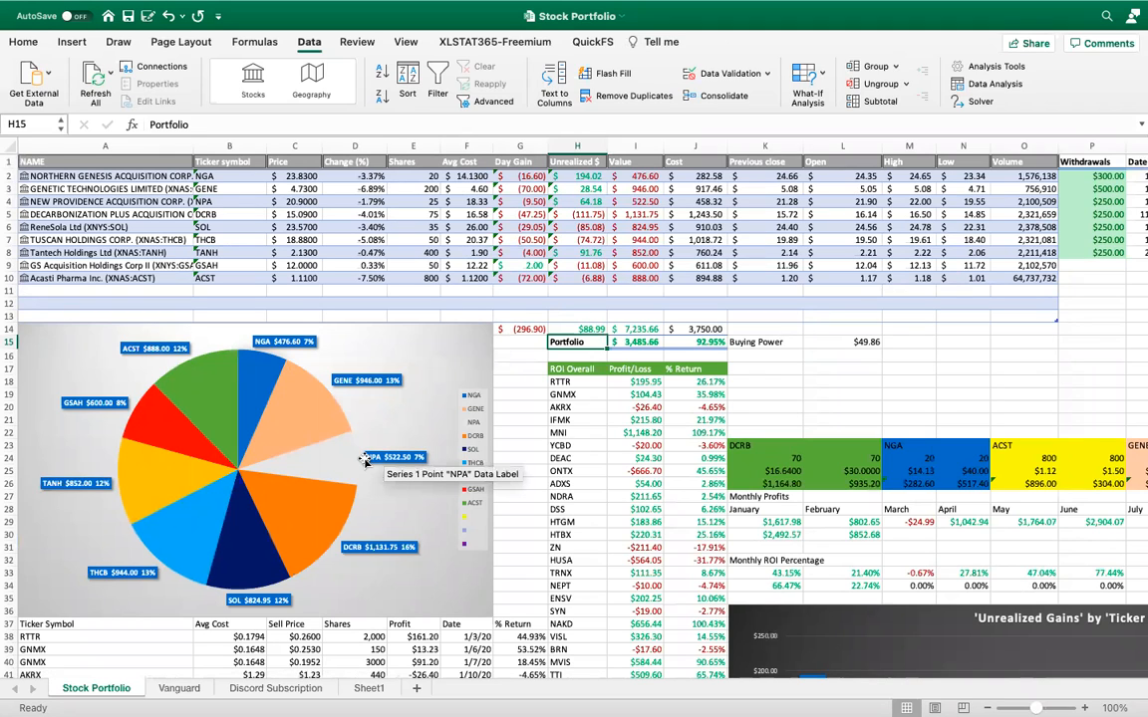
pyautogui.moveTo(155, 430)
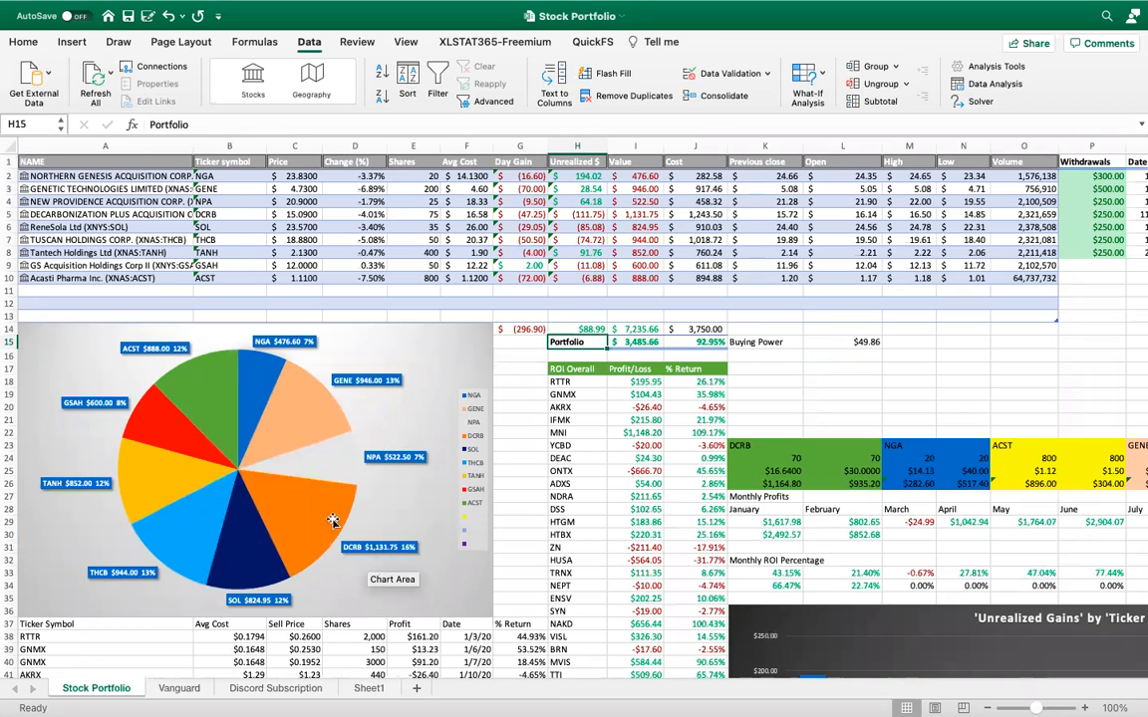
pyautogui.moveTo(328, 520)
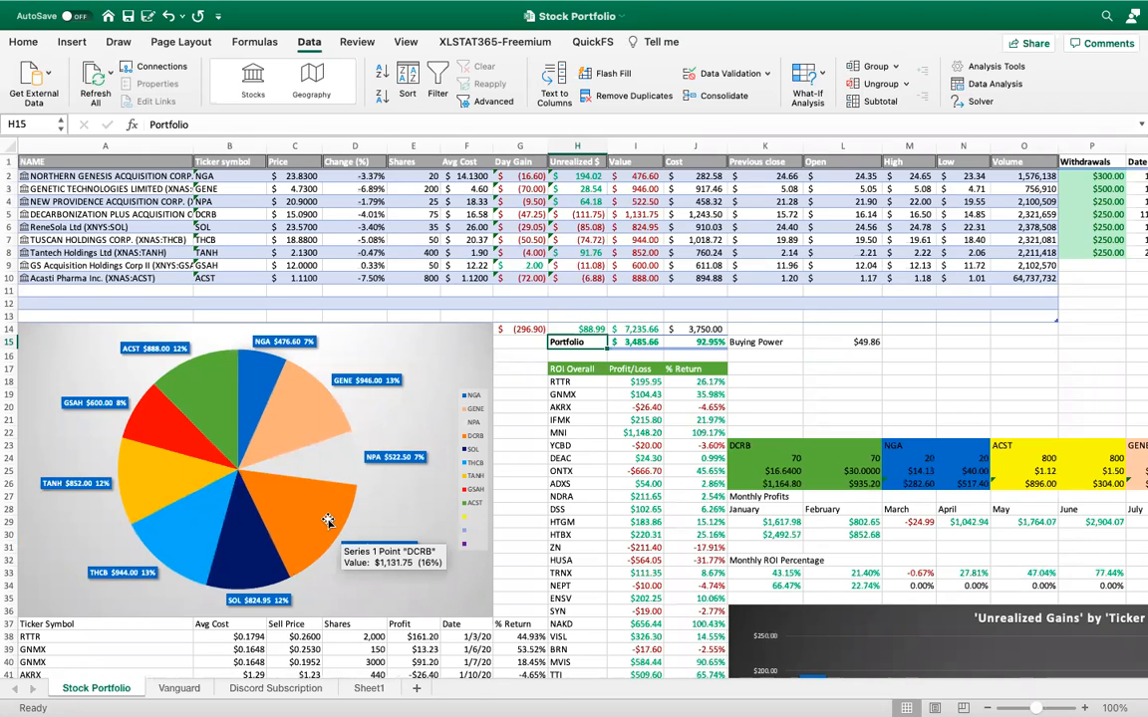
pyautogui.scroll(-3, 328, 520)
pyautogui.scroll(3, 269, 470)
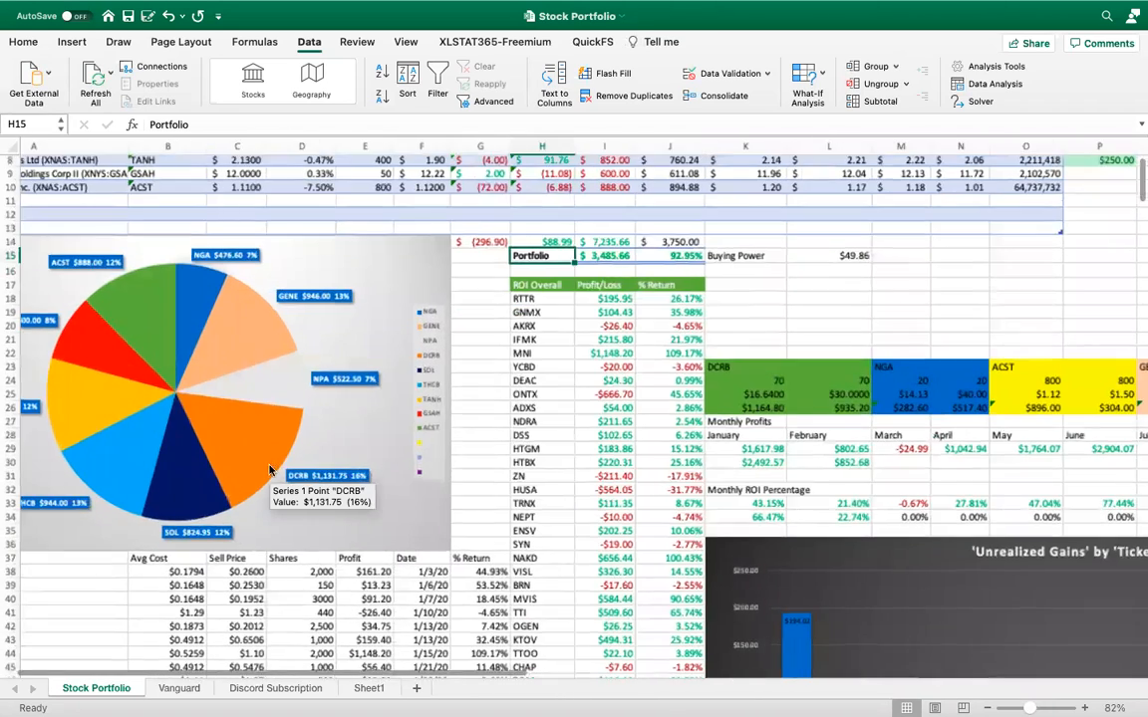
pyautogui.scroll(3, 269, 470)
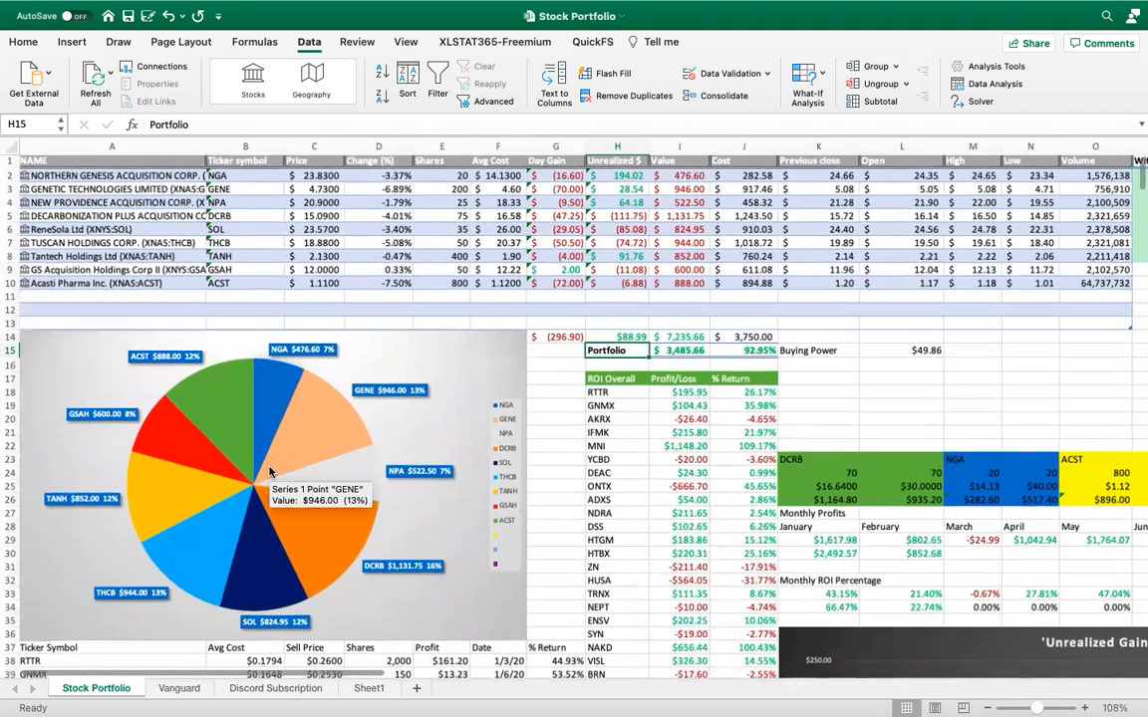
# Review the portfolio value, cost and return totals in rows 14 and 15 and the dated withdrawals in columns P to S
pyautogui.scroll(-1, 269, 472)
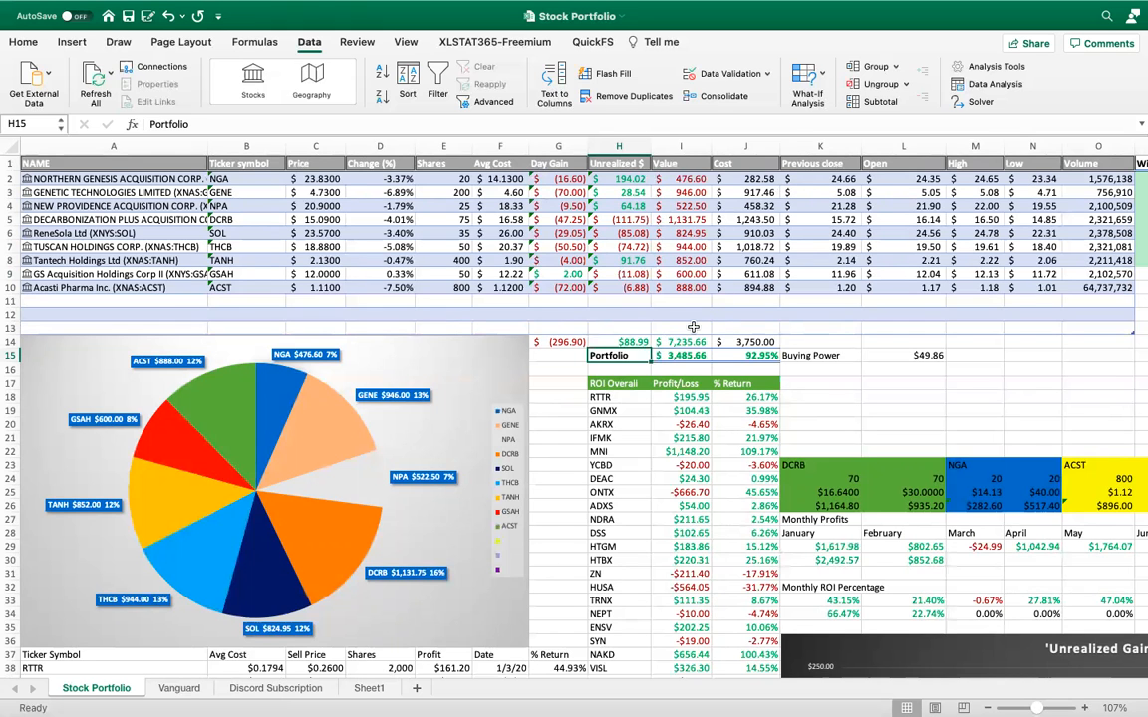
pyautogui.keyDown('ctrl'); pyautogui.scroll(-1, 692, 327); pyautogui.keyUp('ctrl')
pyautogui.keyDown('ctrl'); pyautogui.scroll(-1, 624, 293); pyautogui.keyUp('ctrl')
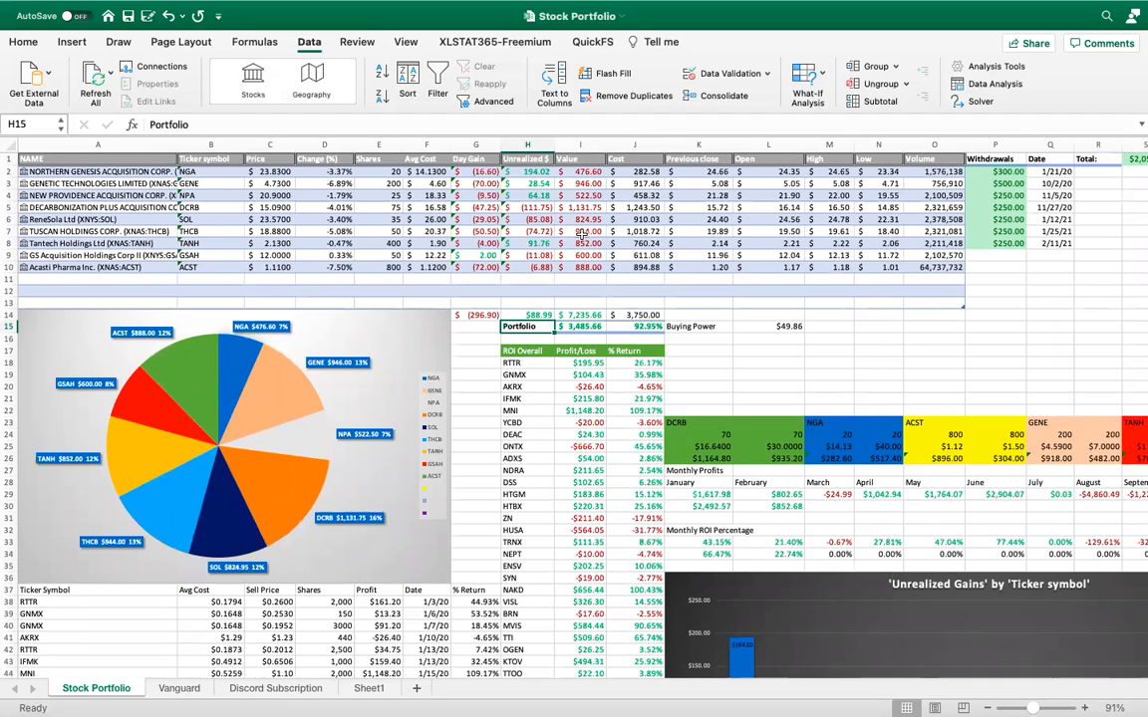
pyautogui.scroll(2, 551, 316)
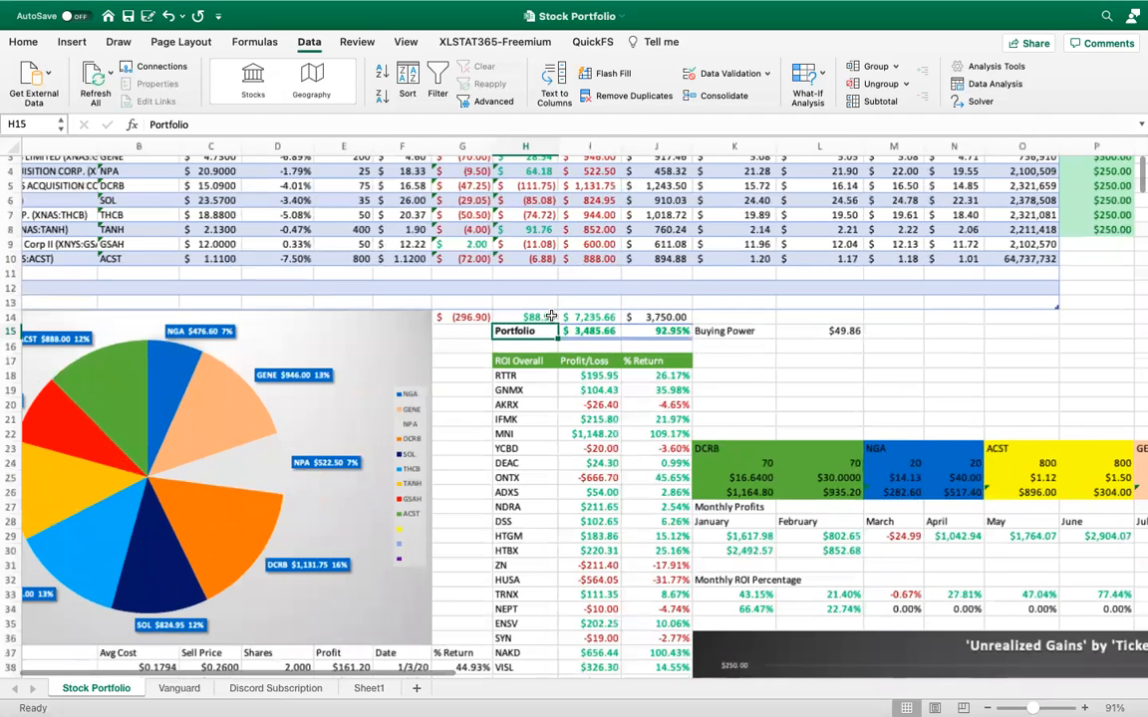
pyautogui.scroll(2, 551, 320)
pyautogui.hscroll(2, 551, 320)
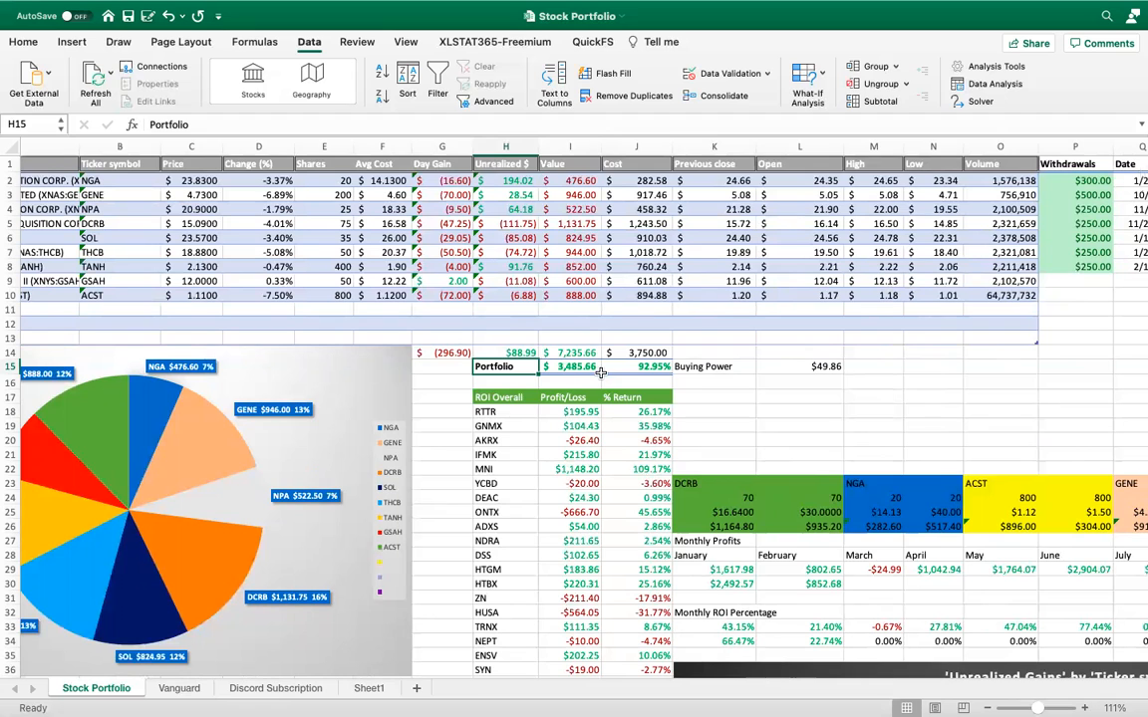
pyautogui.hscroll(2, 602, 356)
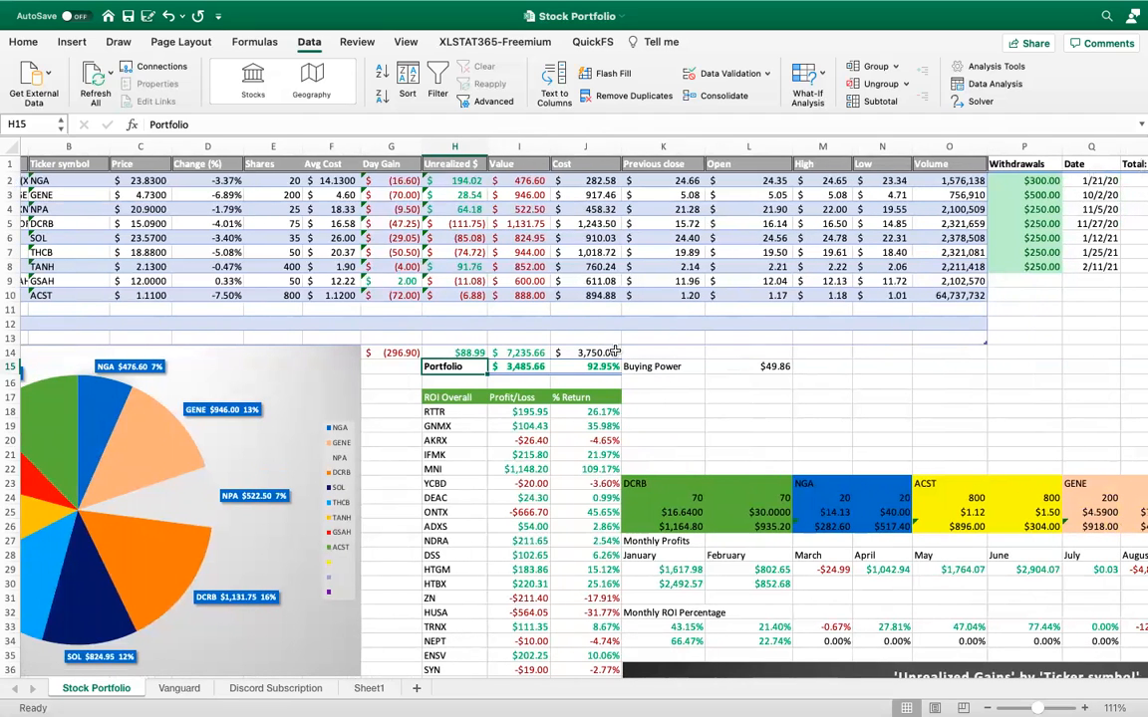
pyautogui.hscroll(3, 681, 299)
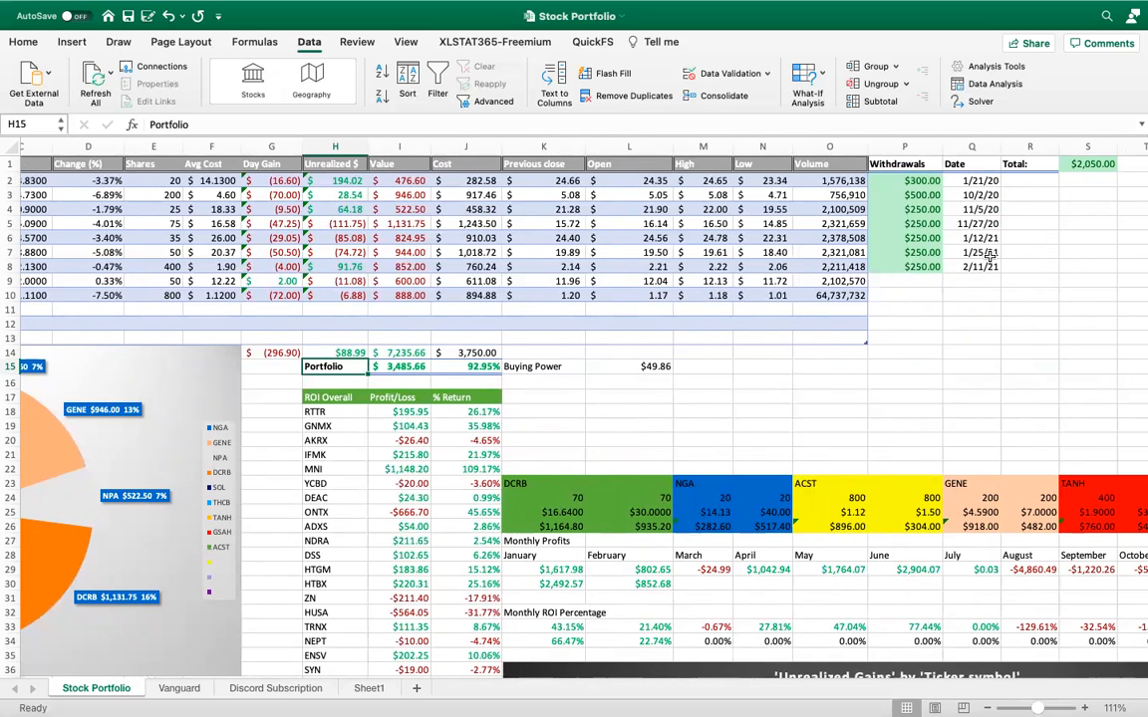
pyautogui.scroll(-2, 991, 259)
pyautogui.hscroll(-3, 748, 347)
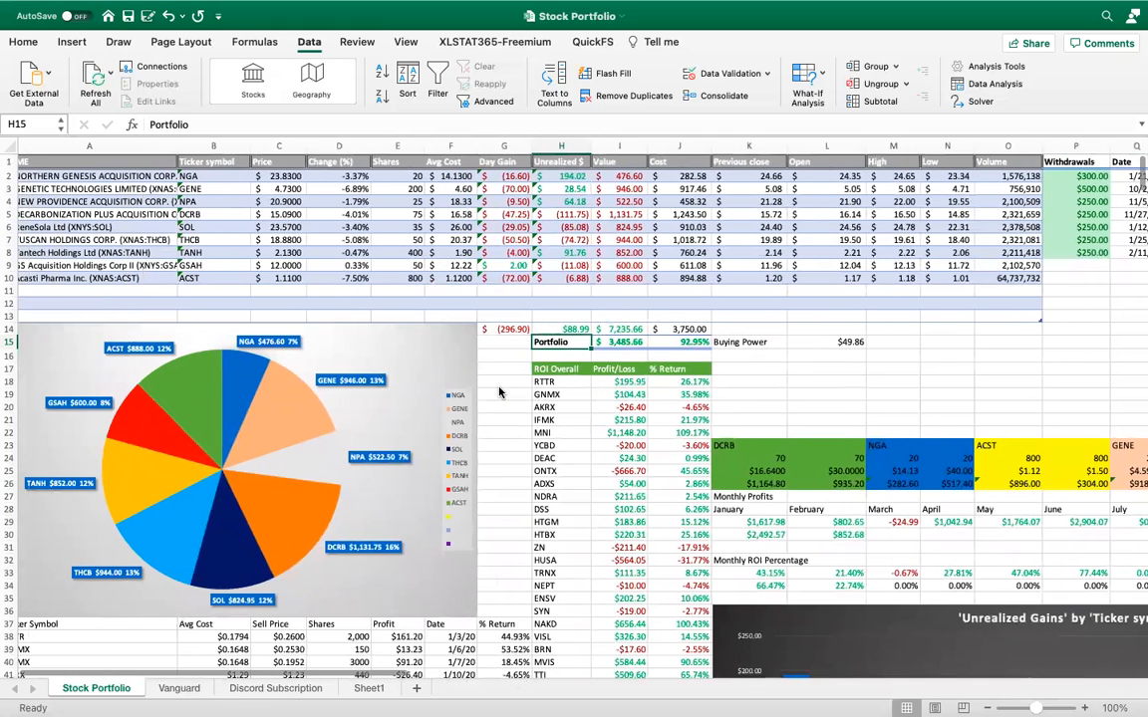
# Read through the closed-trade log below the pie chart, from row 38 to the last entries around row 457
pyautogui.scroll(-2, 499, 393)
pyautogui.scroll(-3, 499, 393)
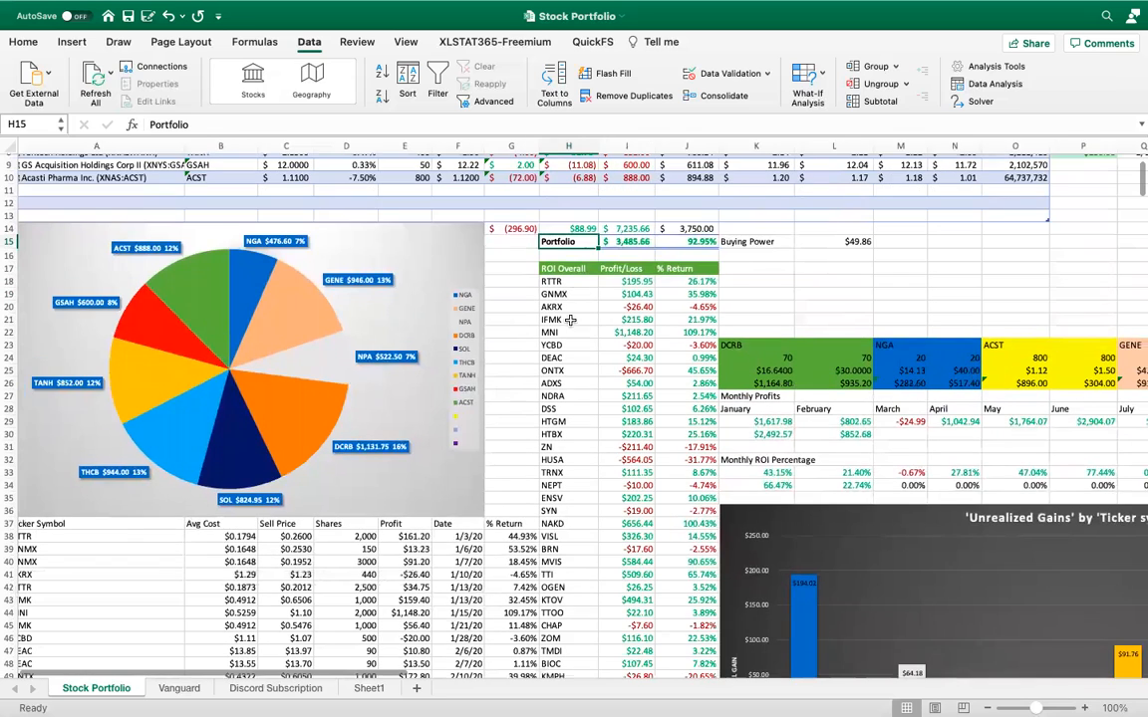
pyautogui.scroll(-3, 531, 424)
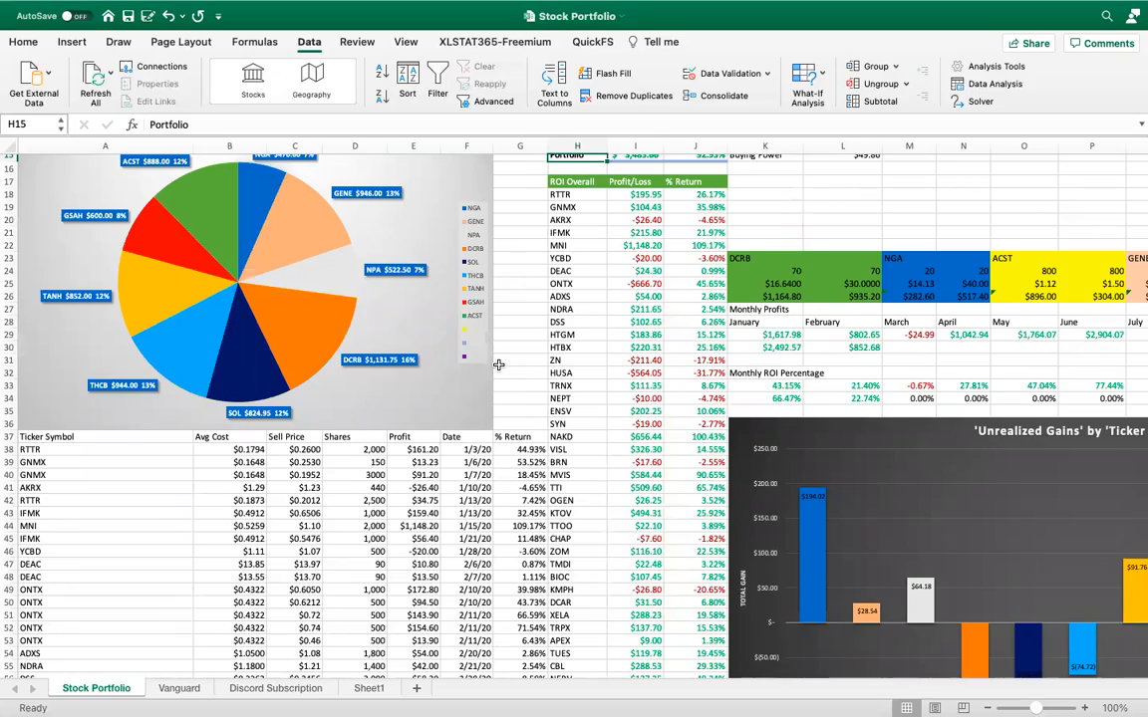
pyautogui.scroll(-3, 500, 367)
pyautogui.scroll(-15, 500, 370)
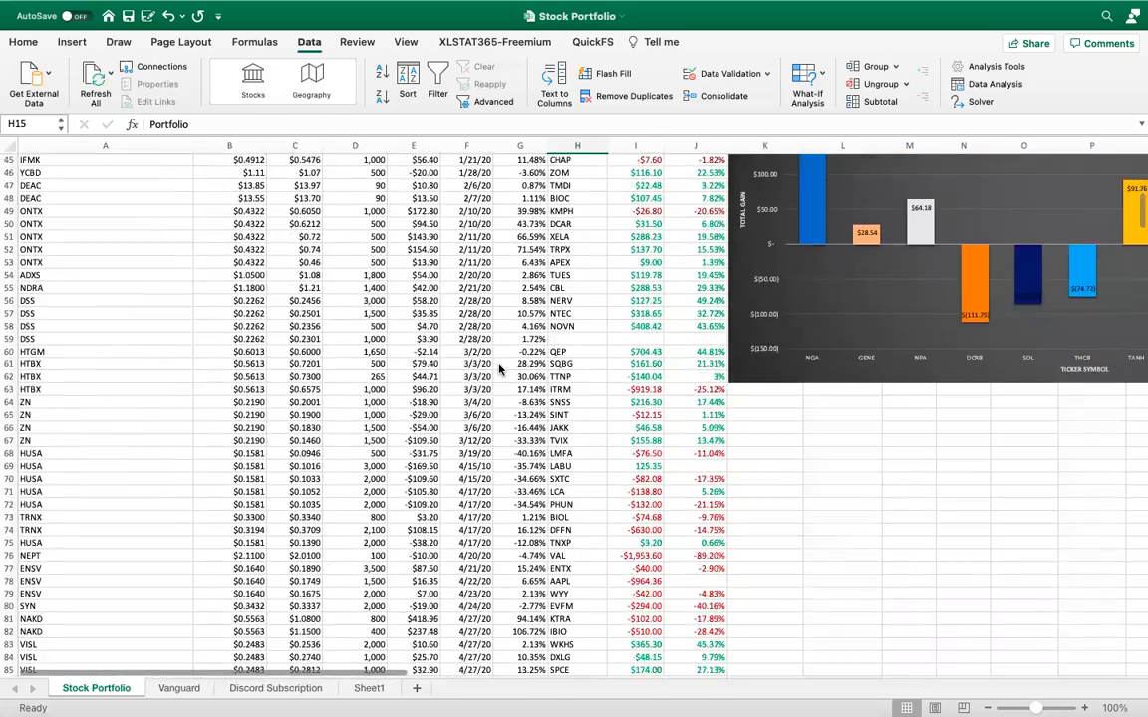
pyautogui.scroll(-20, 499, 370)
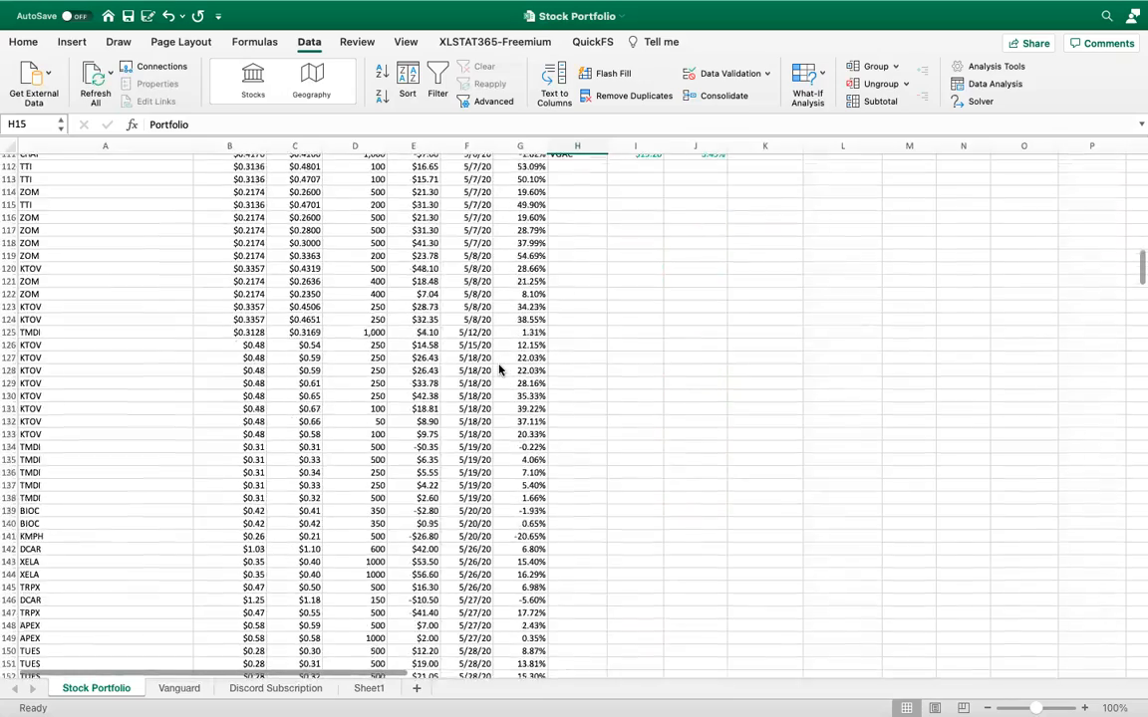
pyautogui.scroll(-20, 499, 370)
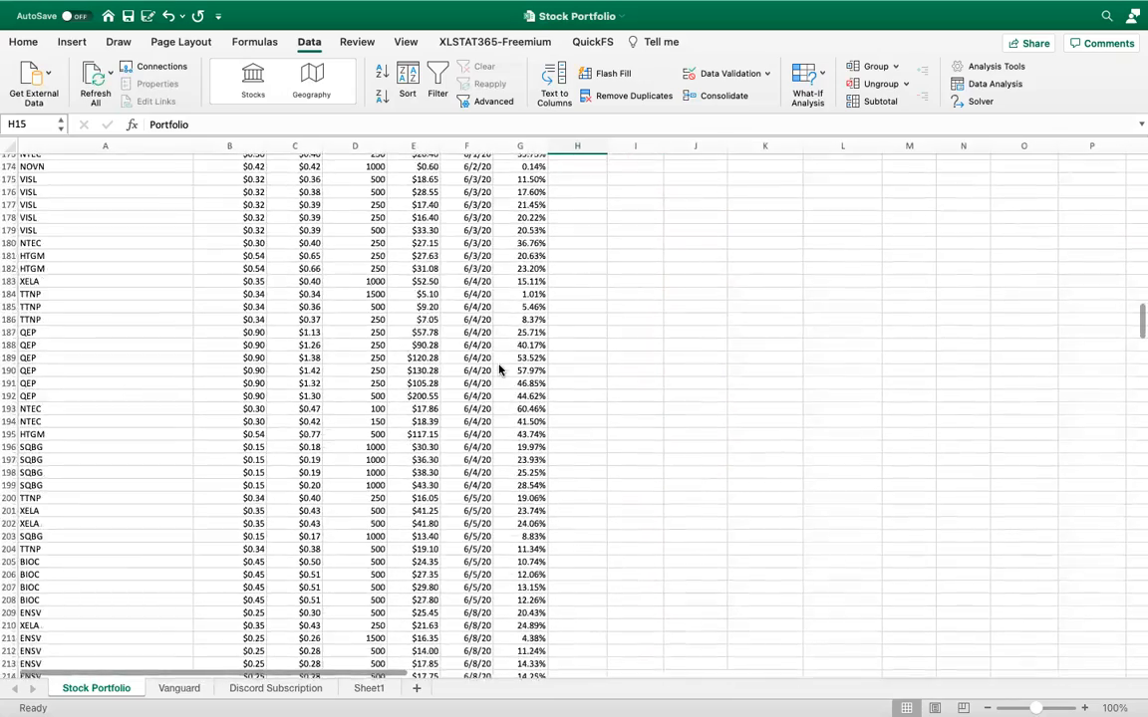
pyautogui.scroll(-20, 499, 370)
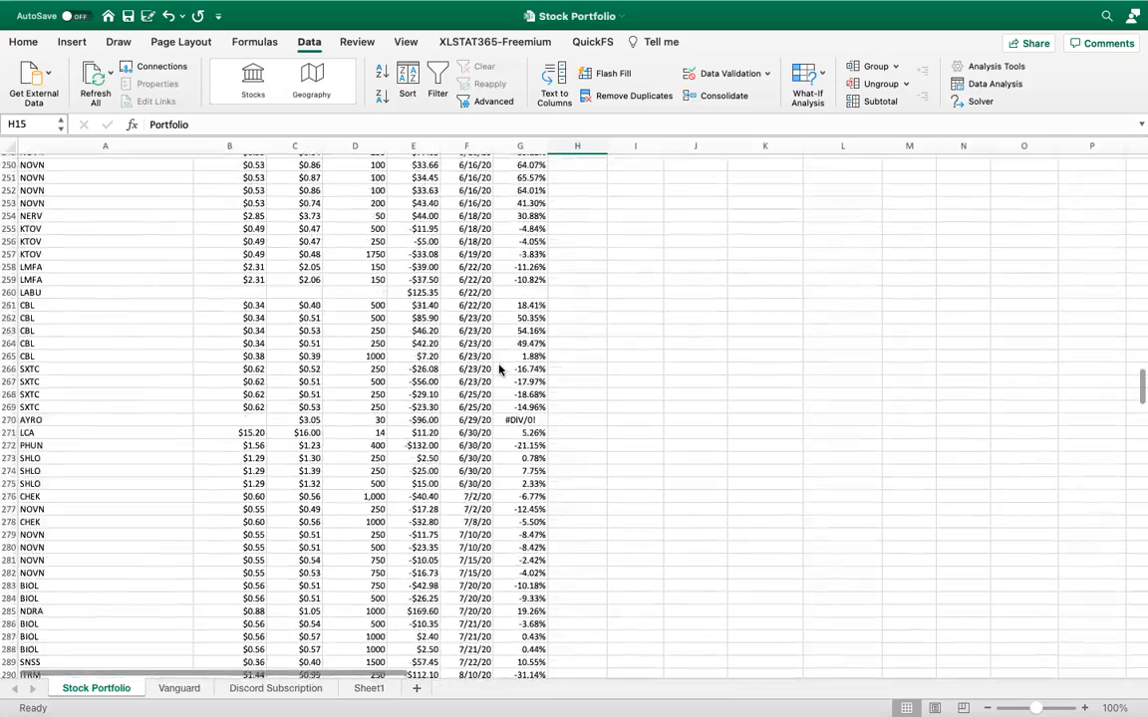
pyautogui.scroll(-20, 500, 370)
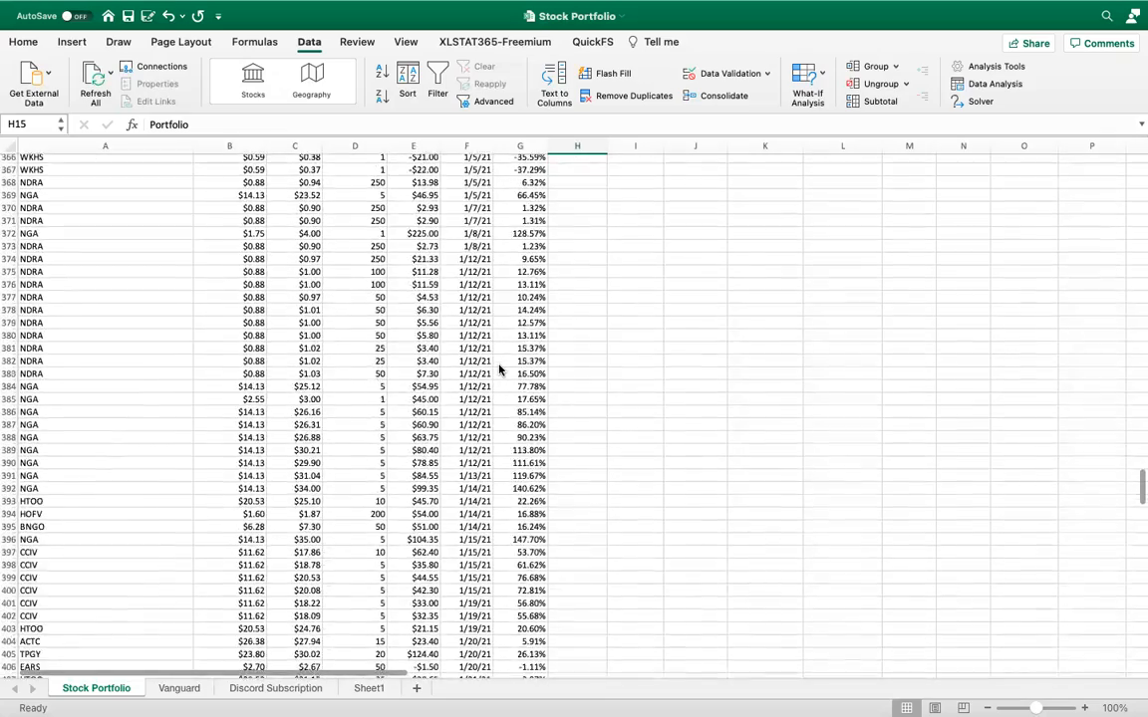
pyautogui.scroll(-7, 500, 370)
pyautogui.scroll(3, 498, 366)
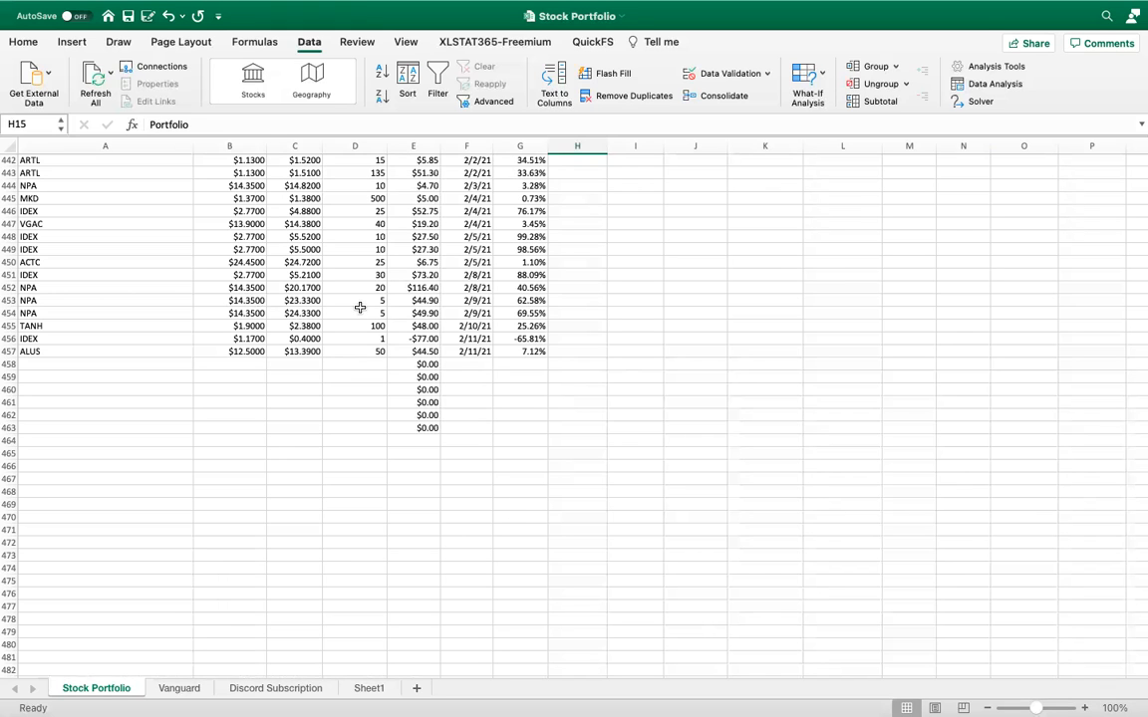
pyautogui.scroll(2, 369, 267)
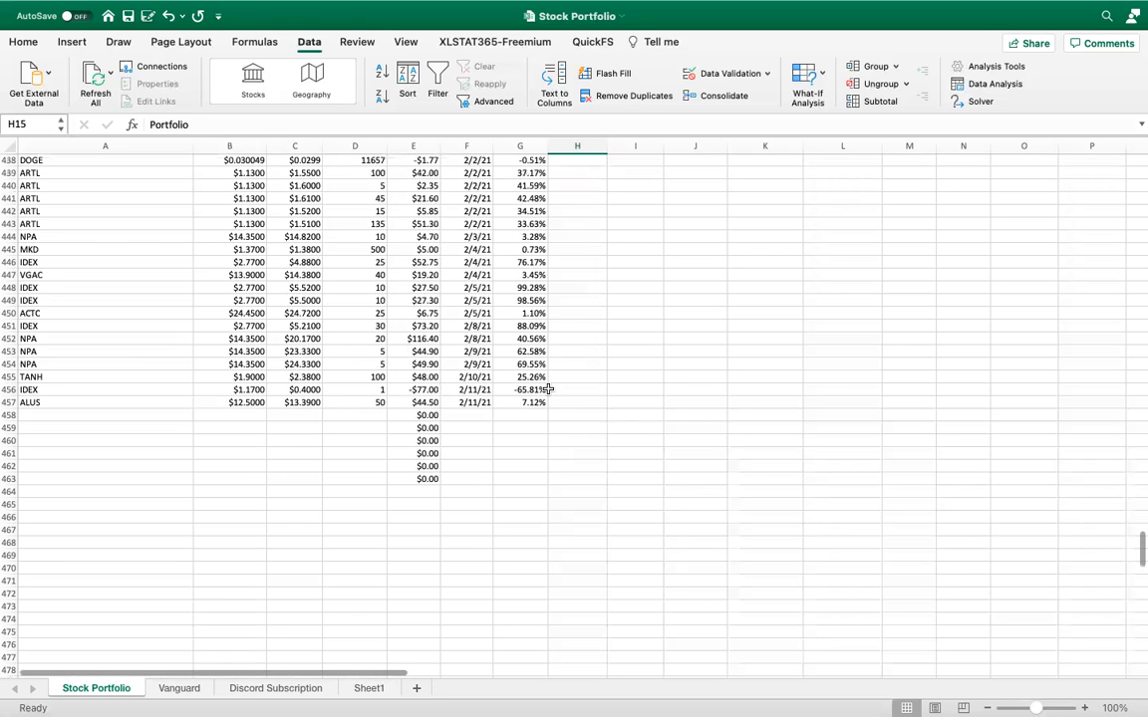
# Open the NGA profit formula in I91 of the ROI Overall table and follow its references into the trade log's column E
pyautogui.scroll(20, 523, 303)
pyautogui.scroll(20, 523, 303)
pyautogui.scroll(20, 523, 303)
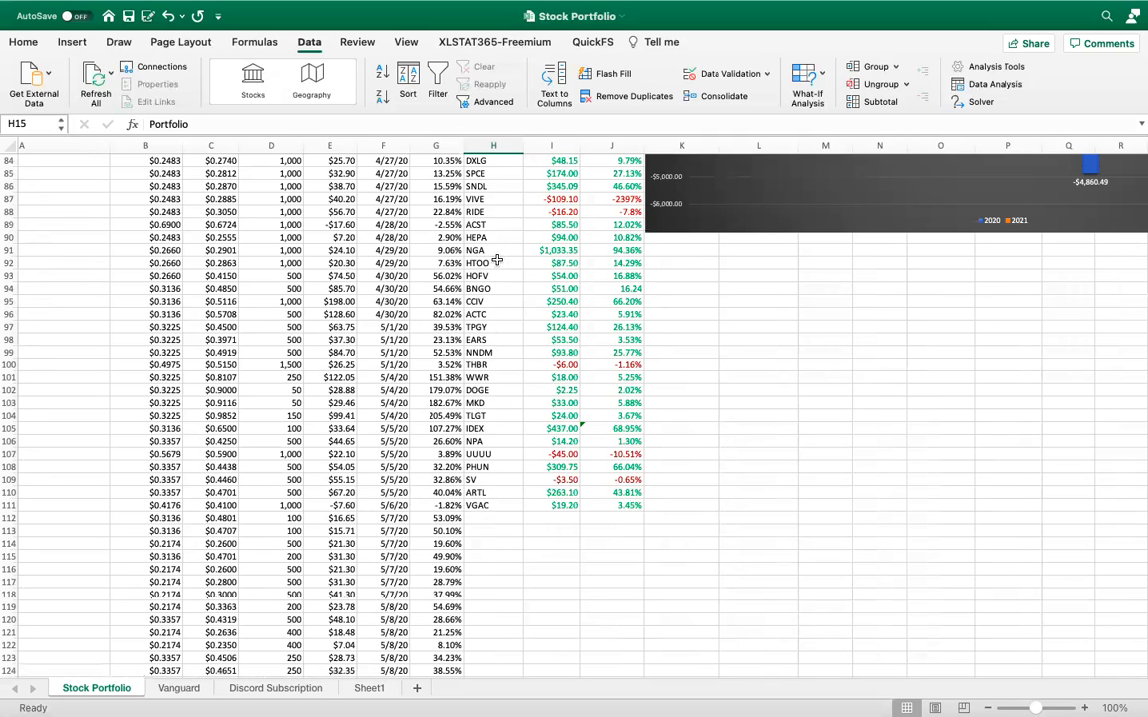
pyautogui.doubleClick(563, 251)
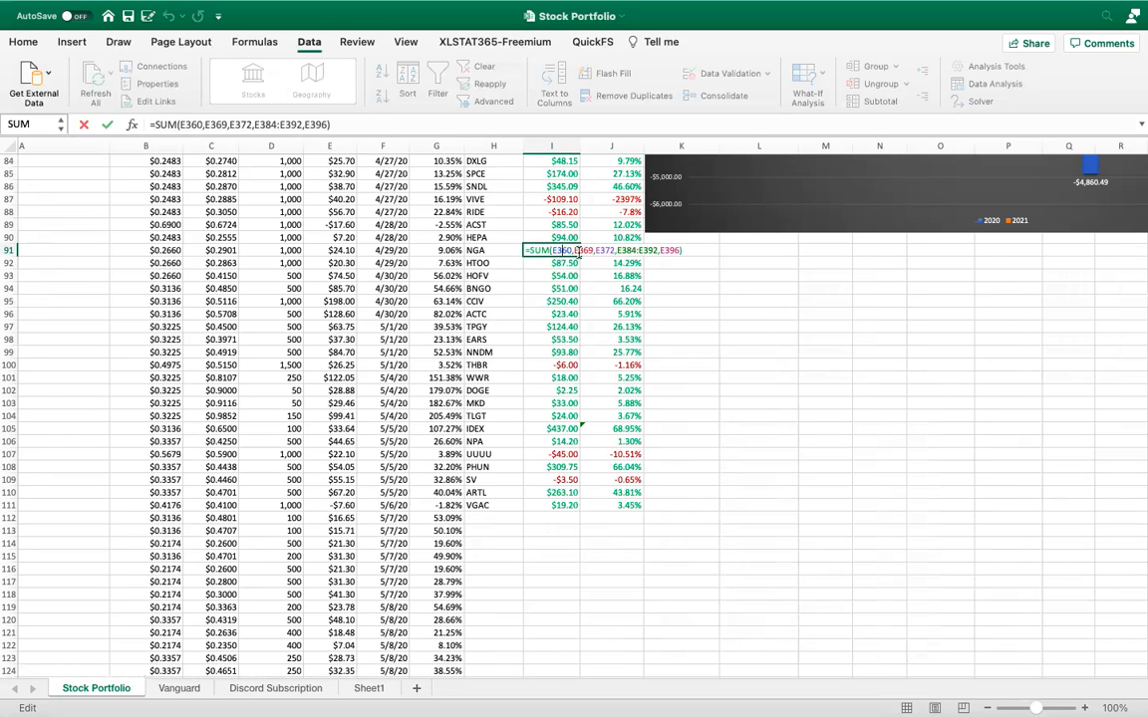
pyautogui.scroll(-3, 388, 411)
pyautogui.hscroll(-2, 389, 410)
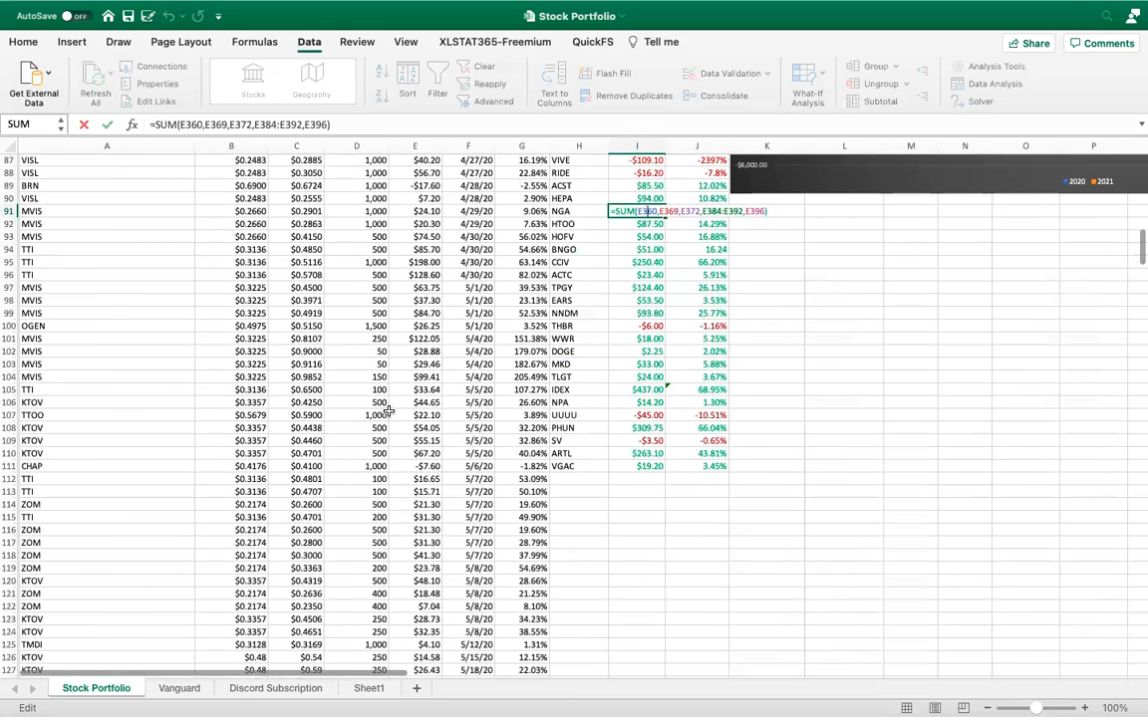
pyautogui.scroll(-4, 388, 410)
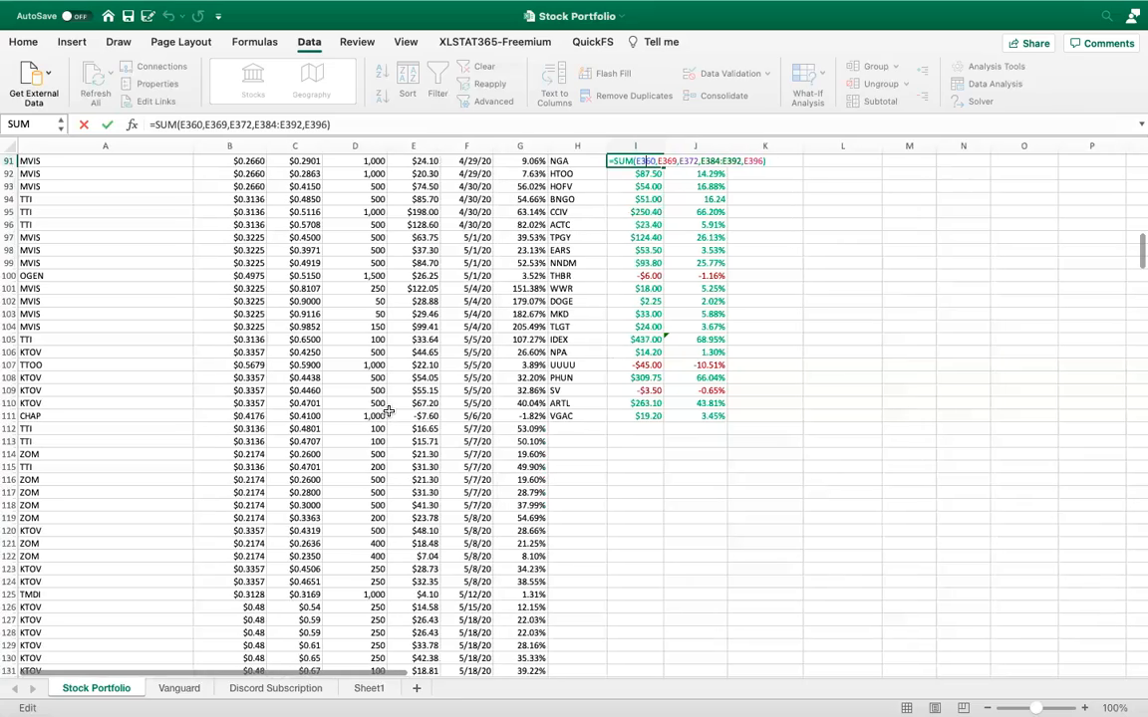
pyautogui.scroll(-20, 388, 411)
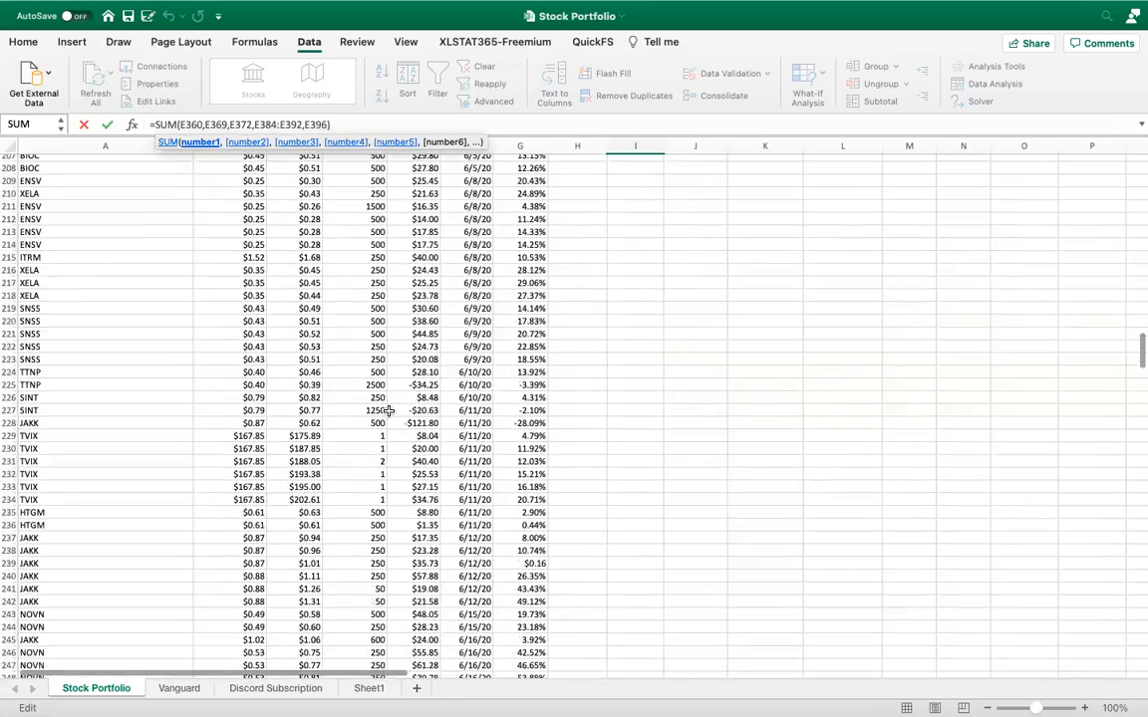
pyautogui.scroll(-12, 388, 411)
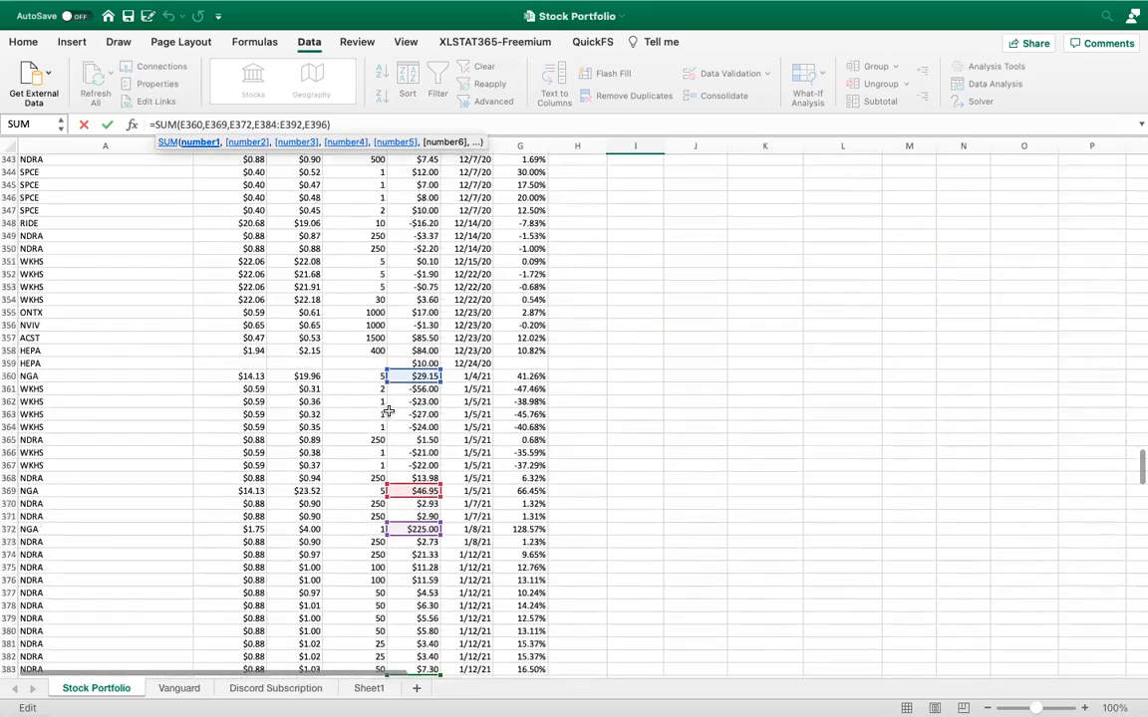
# Trace the highlighted NGA profit cells from E360 to E396 in the trade log, and close the formula without changing it
pyautogui.scroll(1, 391, 339)
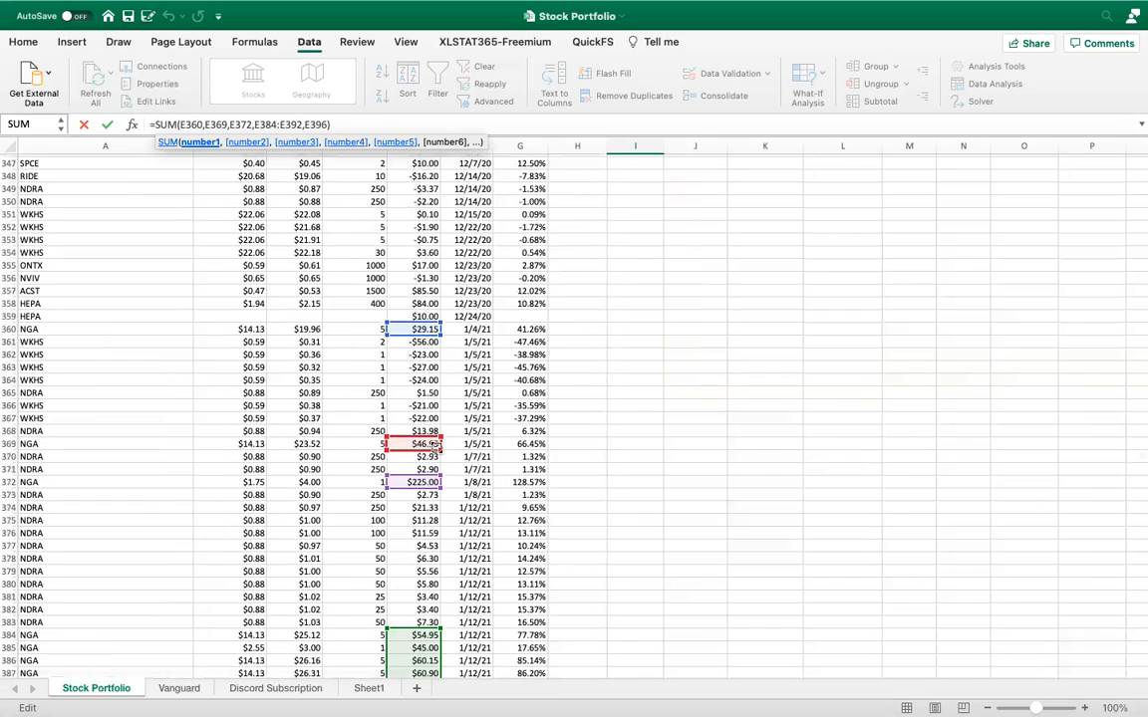
pyautogui.scroll(-3, 387, 384)
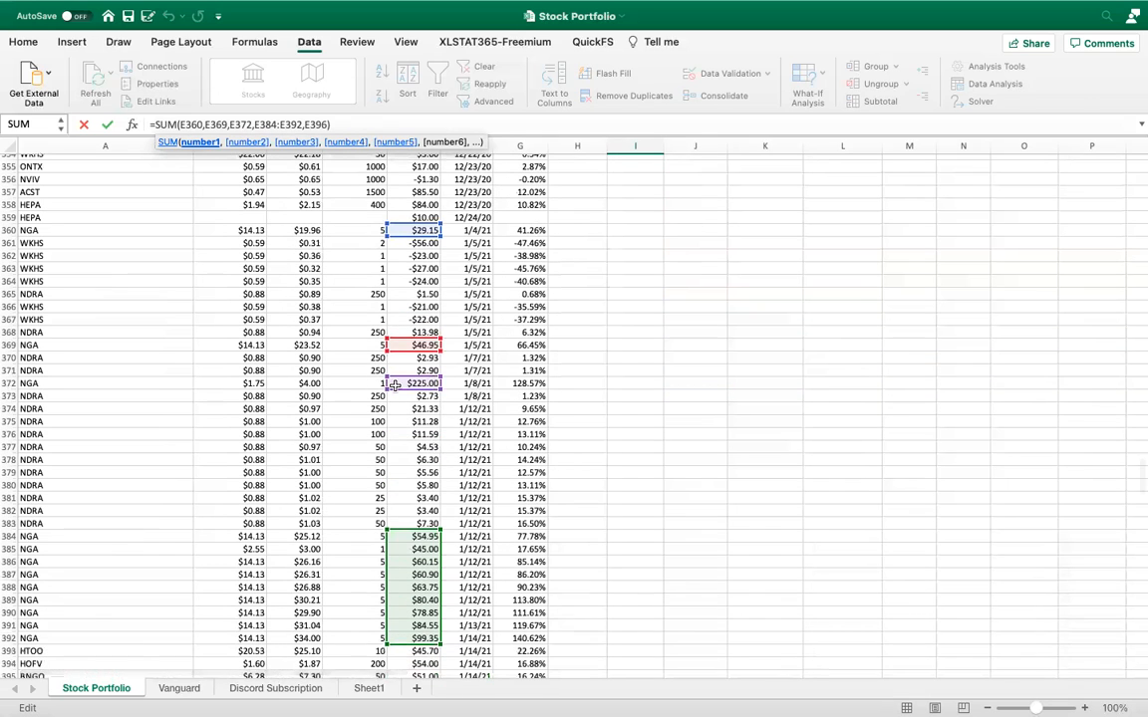
pyautogui.scroll(-3, 408, 438)
pyautogui.scroll(-2, 413, 445)
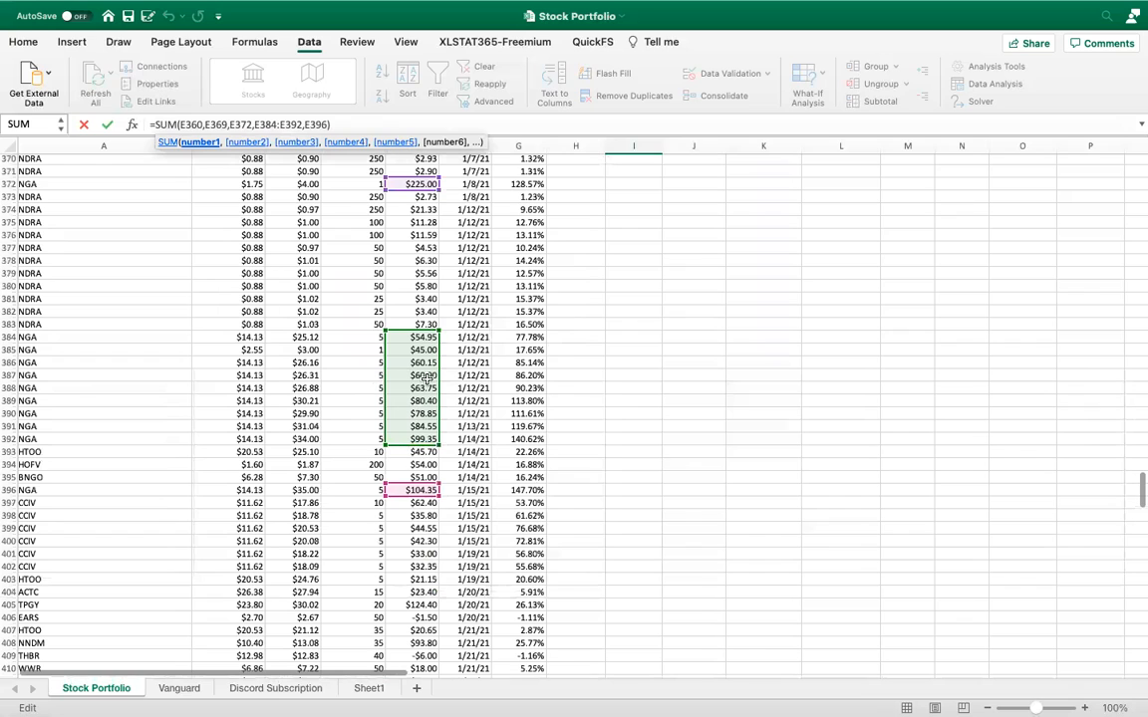
pyautogui.scroll(7, 435, 376)
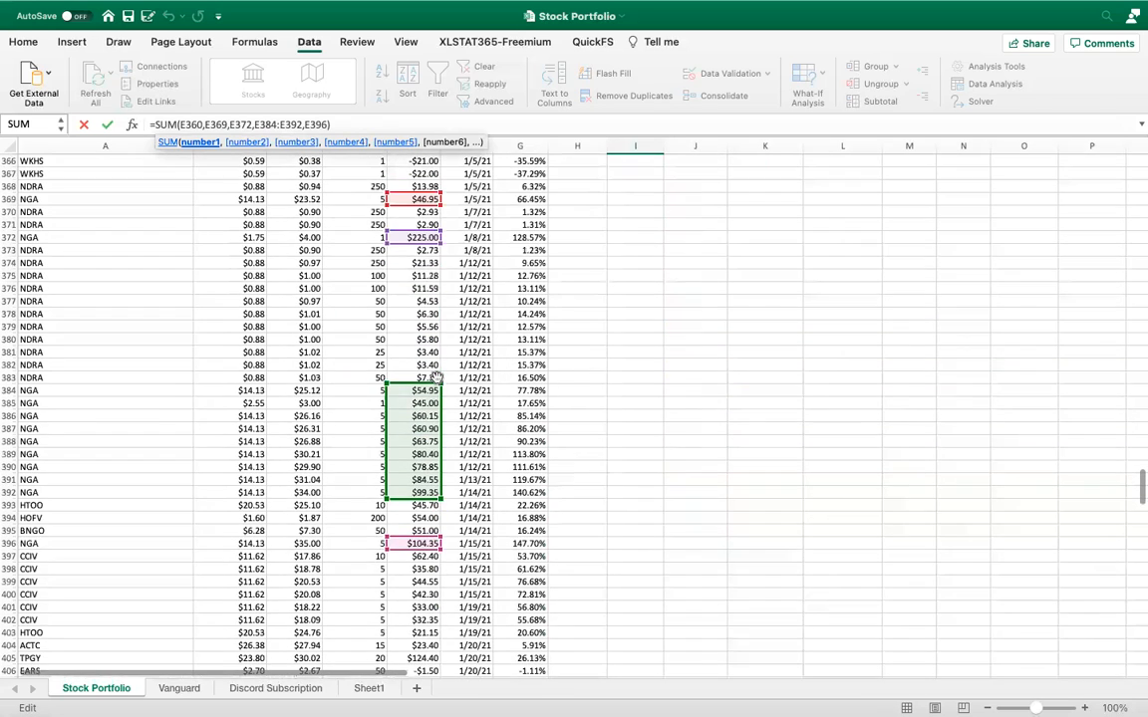
pyautogui.scroll(-2, 435, 377)
pyautogui.press('Return')
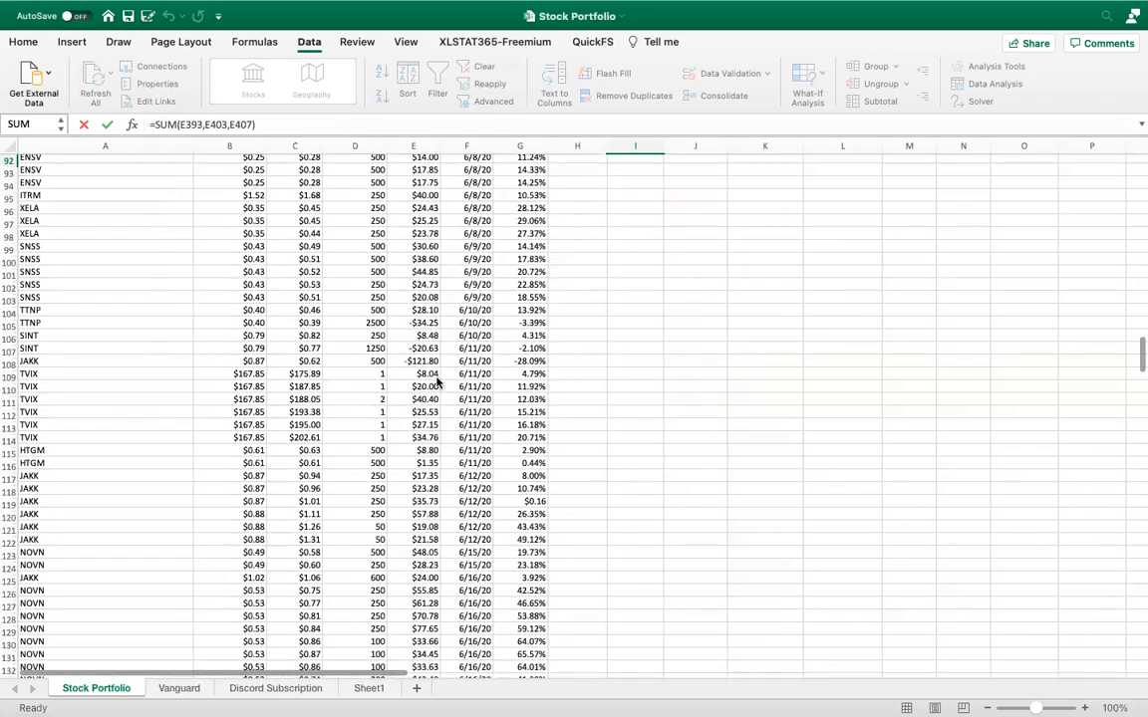
# Examine the colour-coded ticker blocks in rows 23 to 26, checking DCRB's target price in L25 and profit formula in L26
pyautogui.scroll(2, 535, 356)
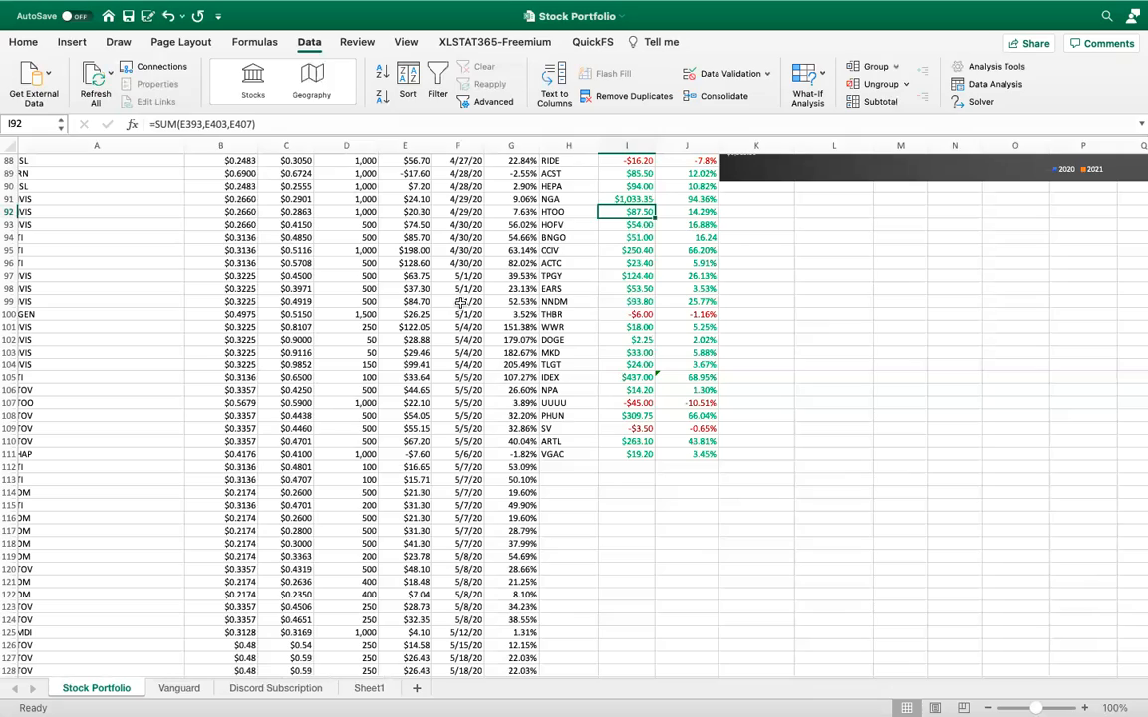
pyautogui.scroll(9, 652, 313)
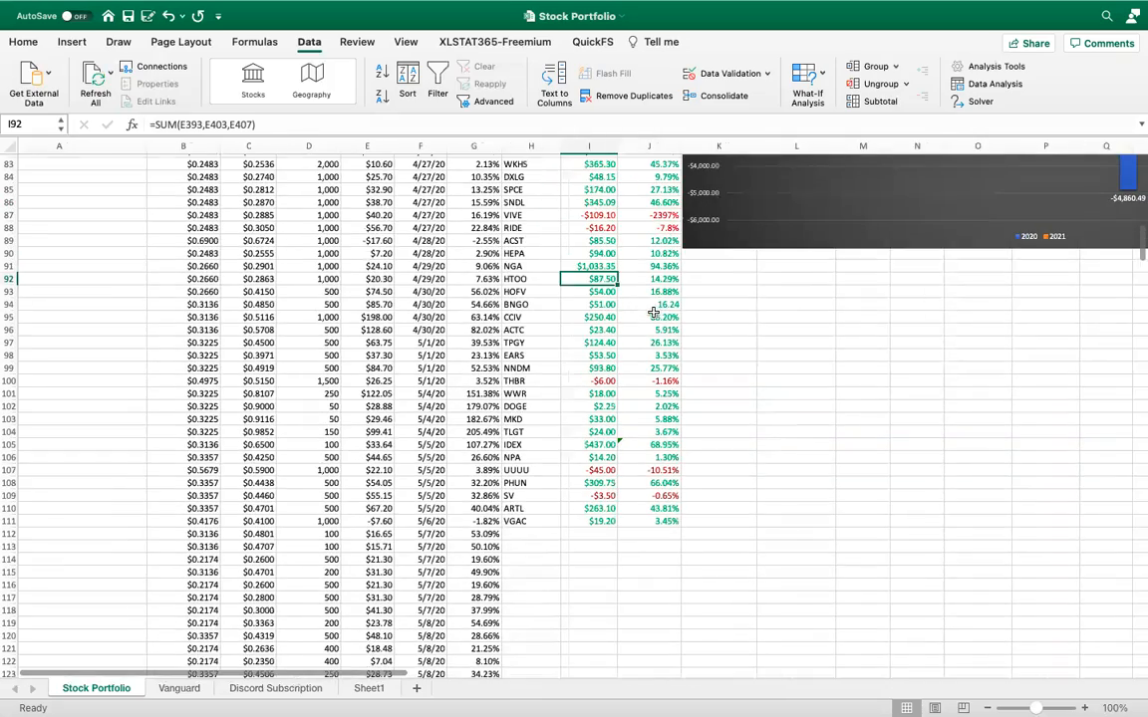
pyautogui.scroll(10, 652, 313)
pyautogui.hscroll(3, 653, 313)
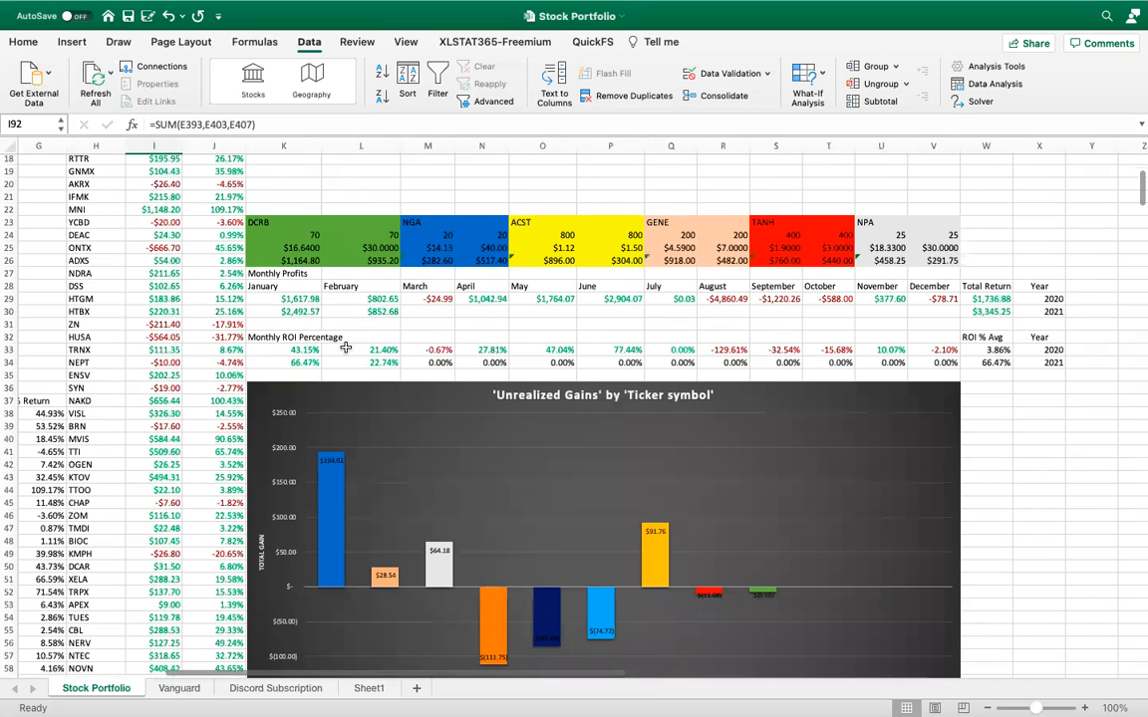
pyautogui.scroll(2, 304, 287)
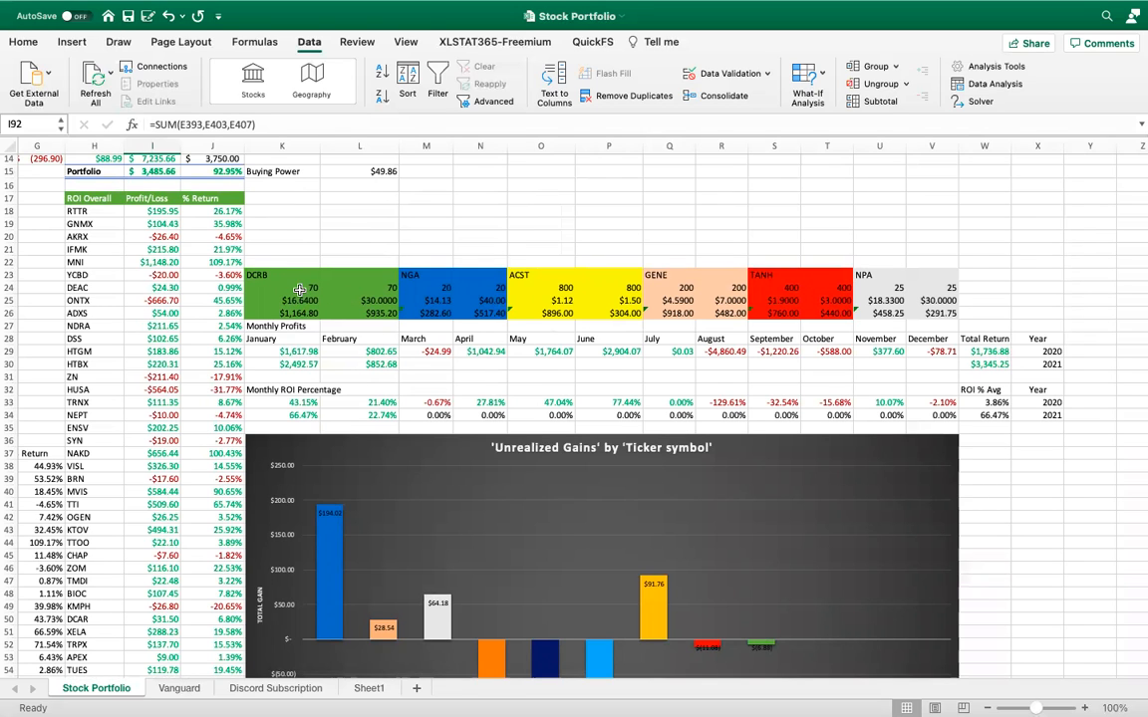
pyautogui.scroll(2, 299, 290)
pyautogui.scroll(2, 299, 290)
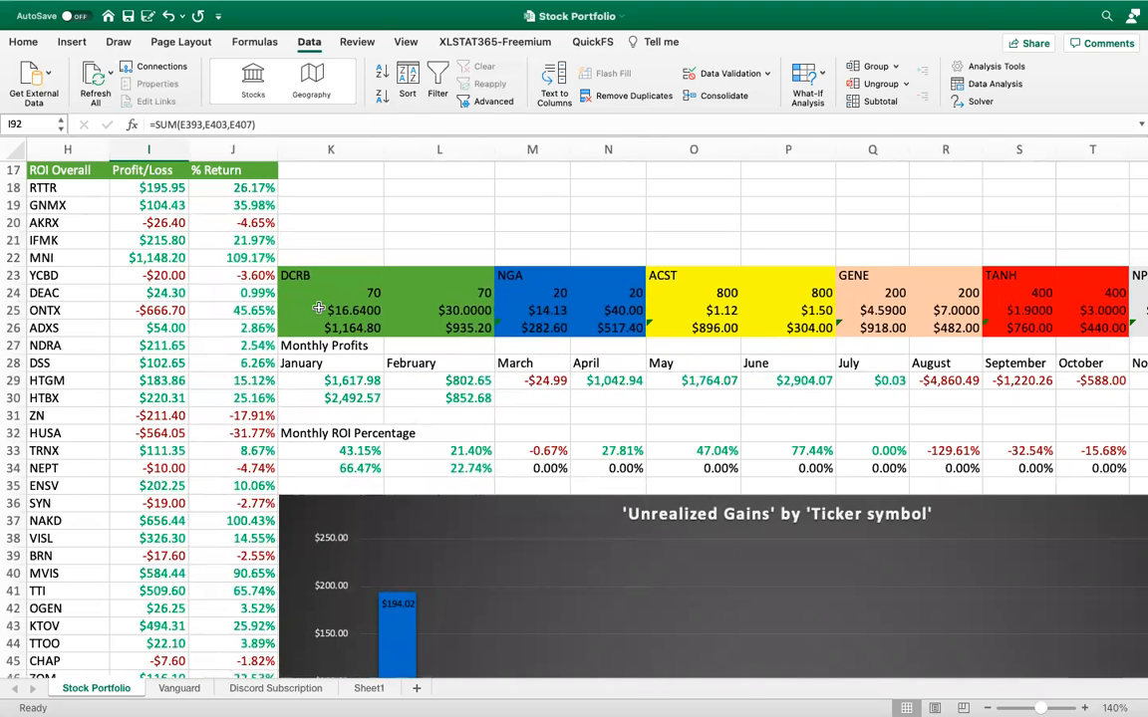
pyautogui.click(408, 312)
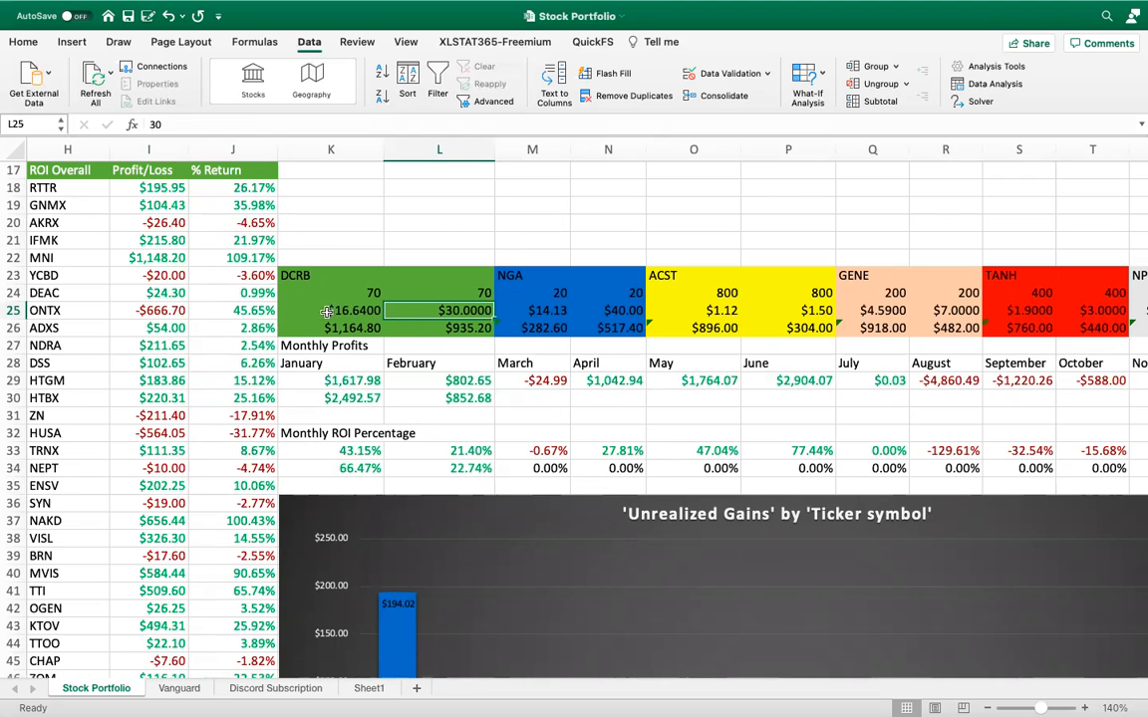
pyautogui.click(418, 328)
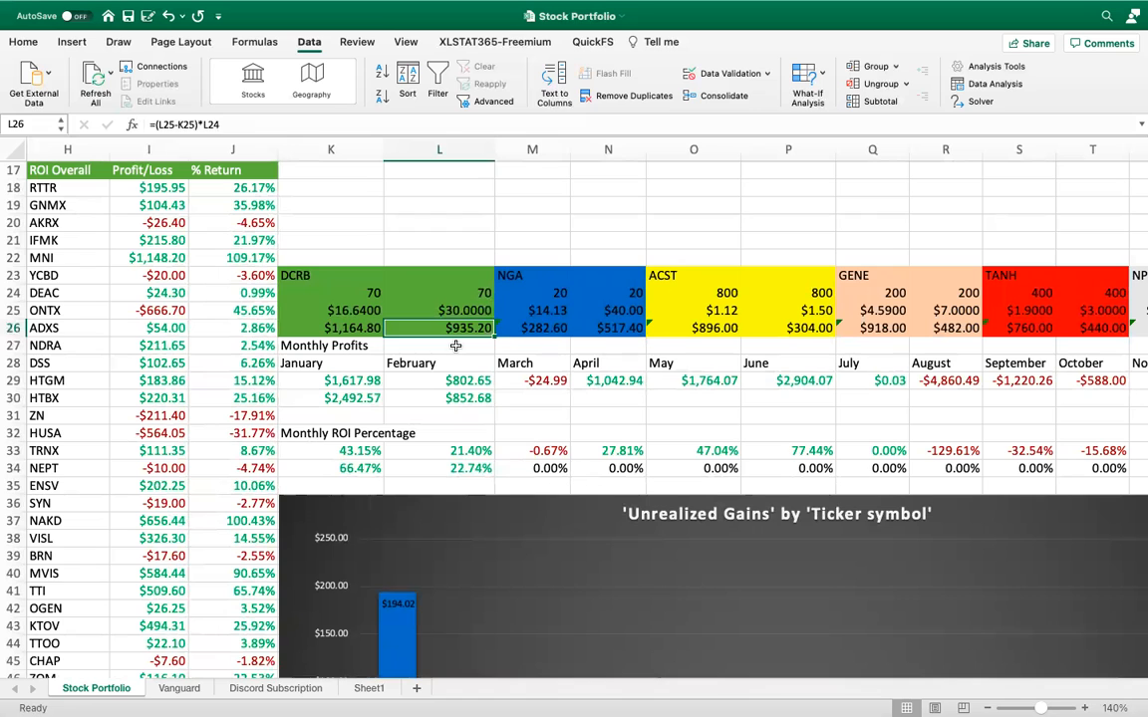
pyautogui.press('Return')
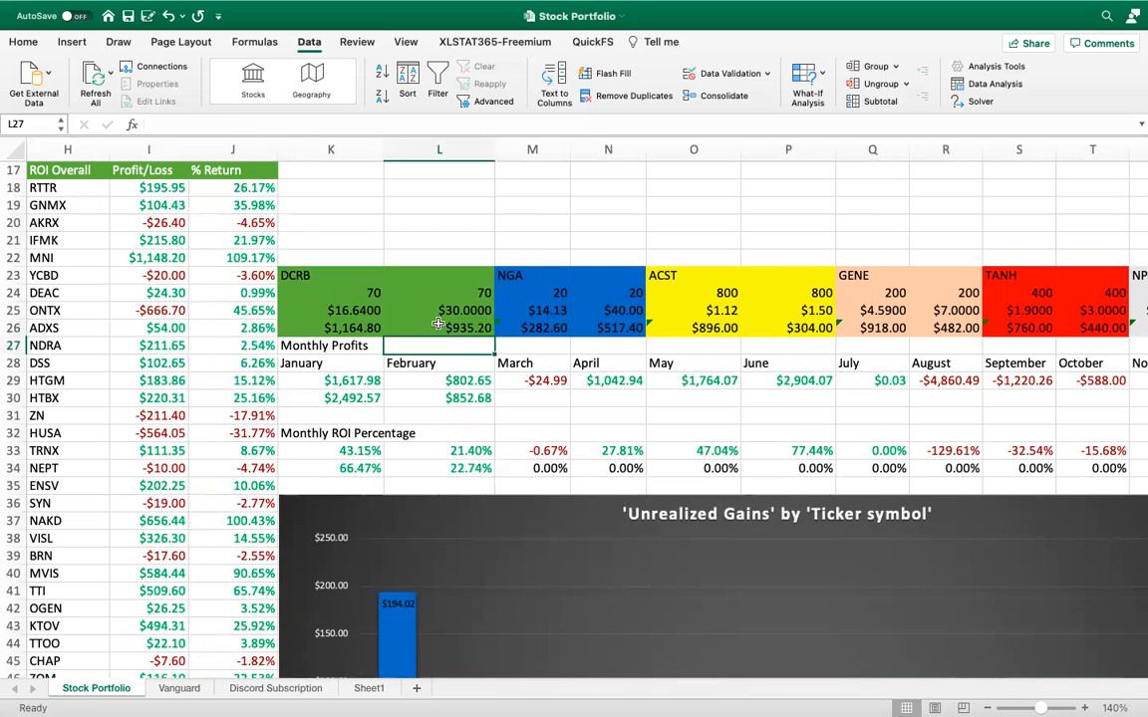
# Review the Monthly Profits table and inspect the January 2020 sum formula in K29
pyautogui.scroll(-6, 437, 325)
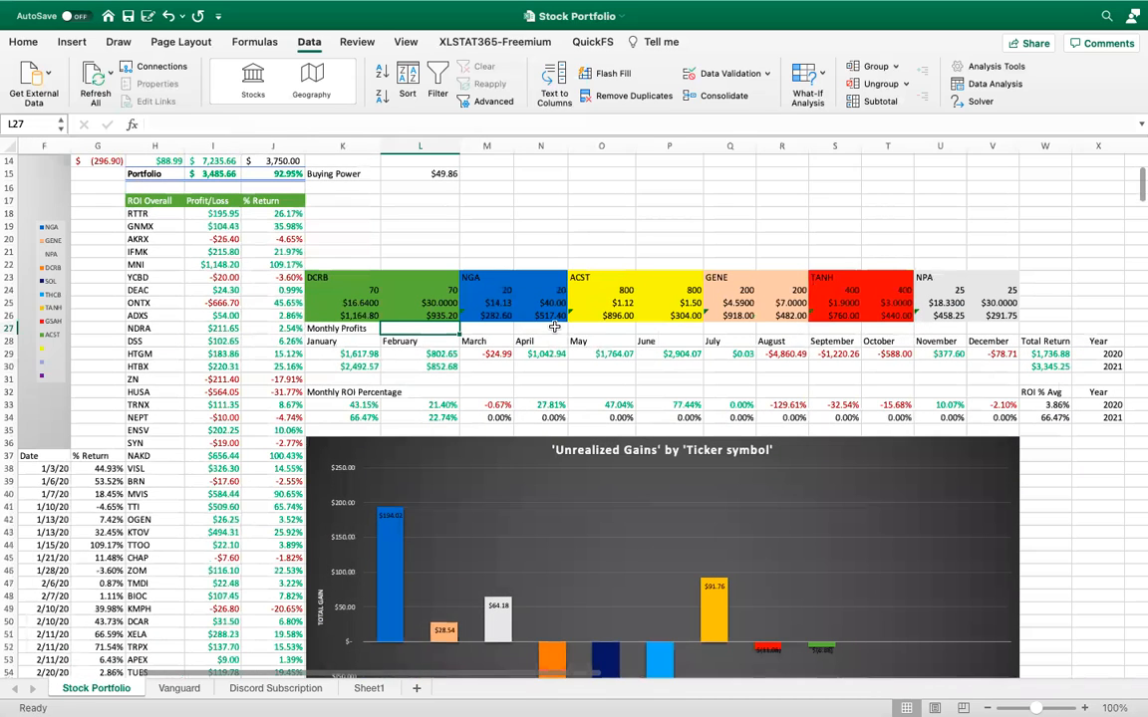
pyautogui.scroll(-3, 554, 327)
pyautogui.hscroll(2, 554, 328)
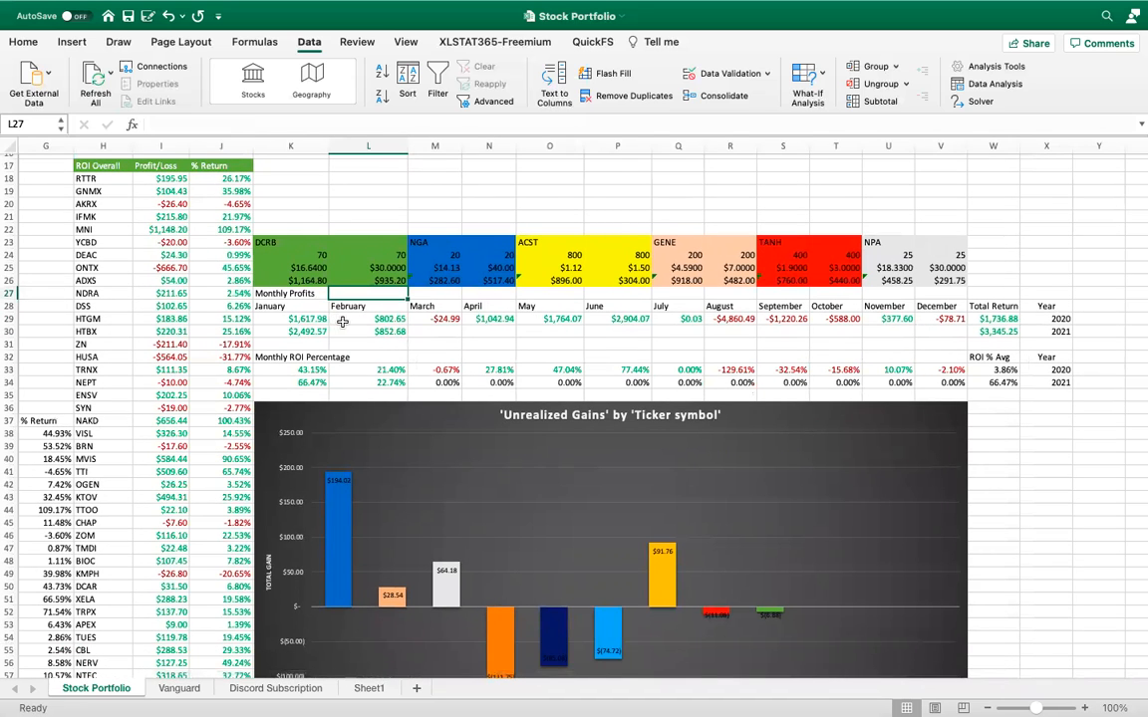
pyautogui.click(318, 320)
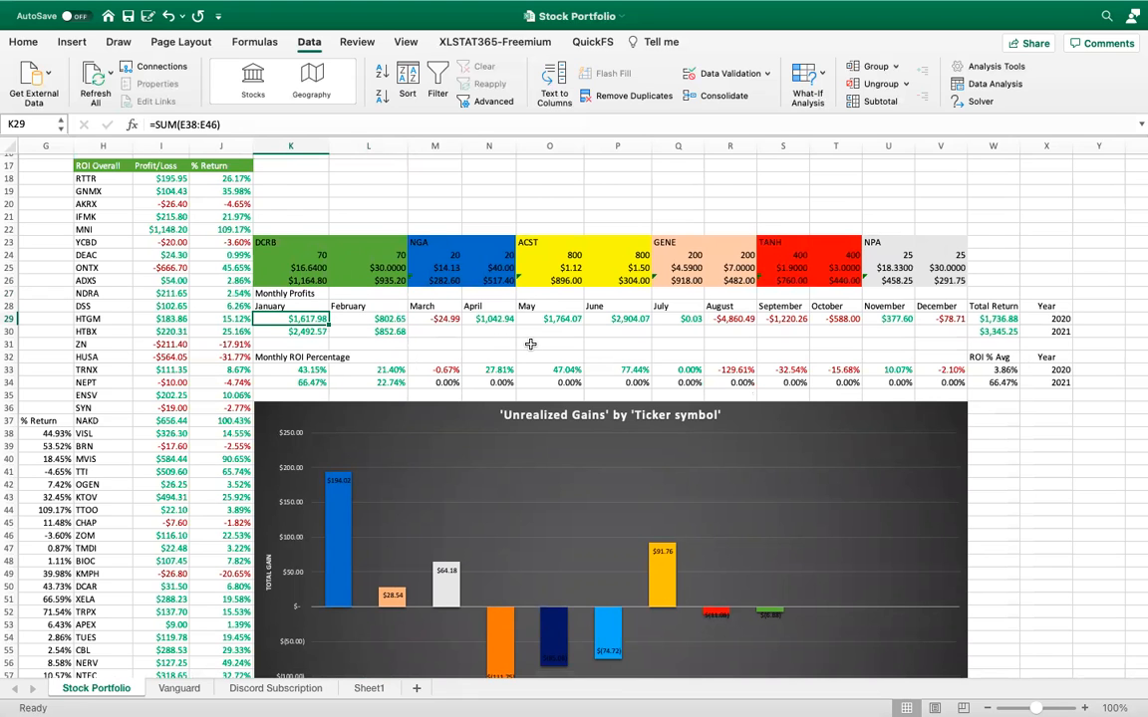
# Inspect the 2020 Total Return formula in W29 and the range of months it sums, leaving it unchanged
pyautogui.scroll(1, 526, 338)
pyautogui.hscroll(1, 525, 337)
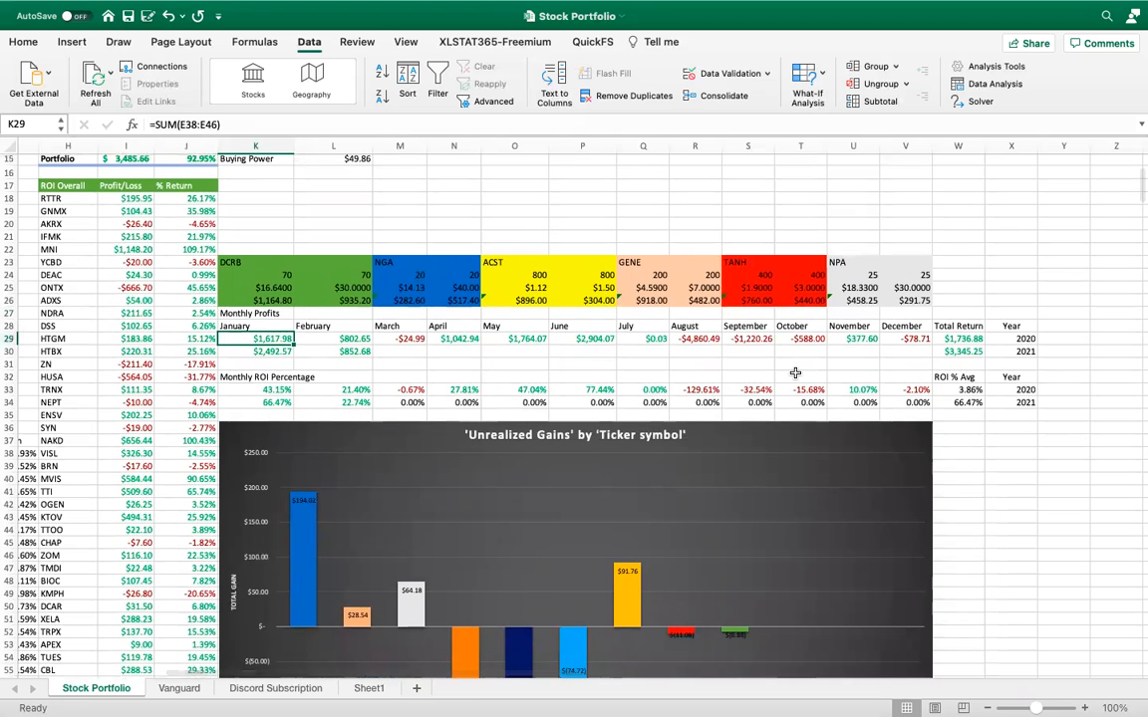
pyautogui.scroll(-1, 935, 351)
pyautogui.hscroll(1, 936, 352)
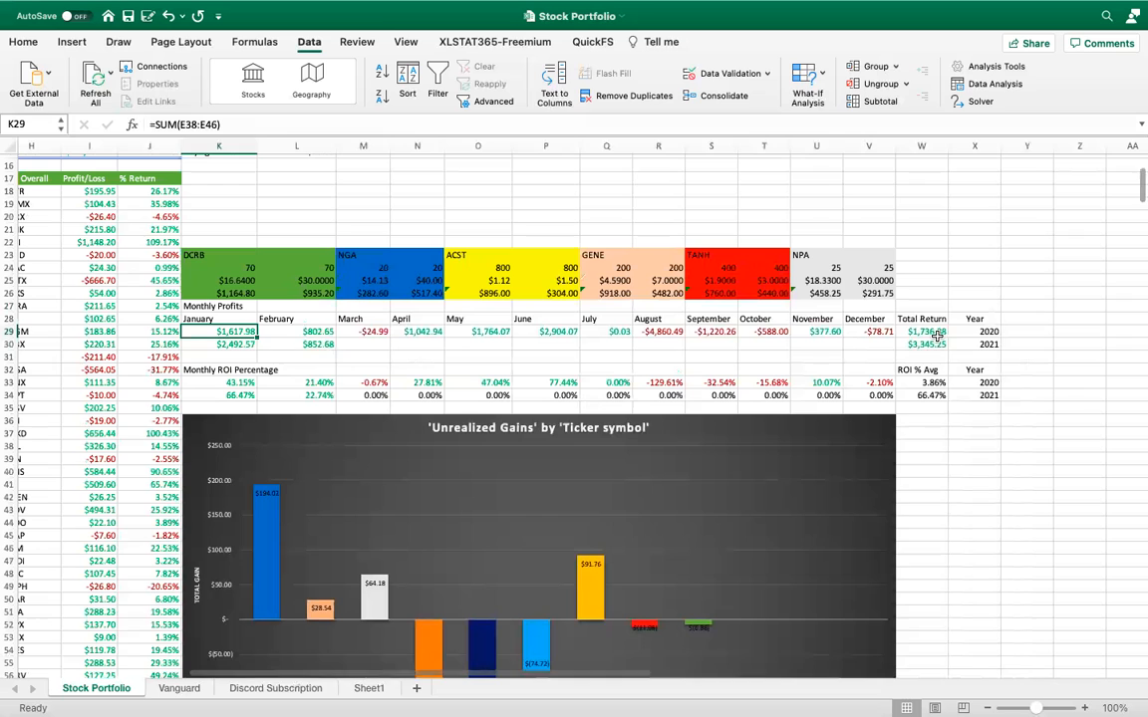
pyautogui.click(937, 332)
pyautogui.doubleClick(936, 333)
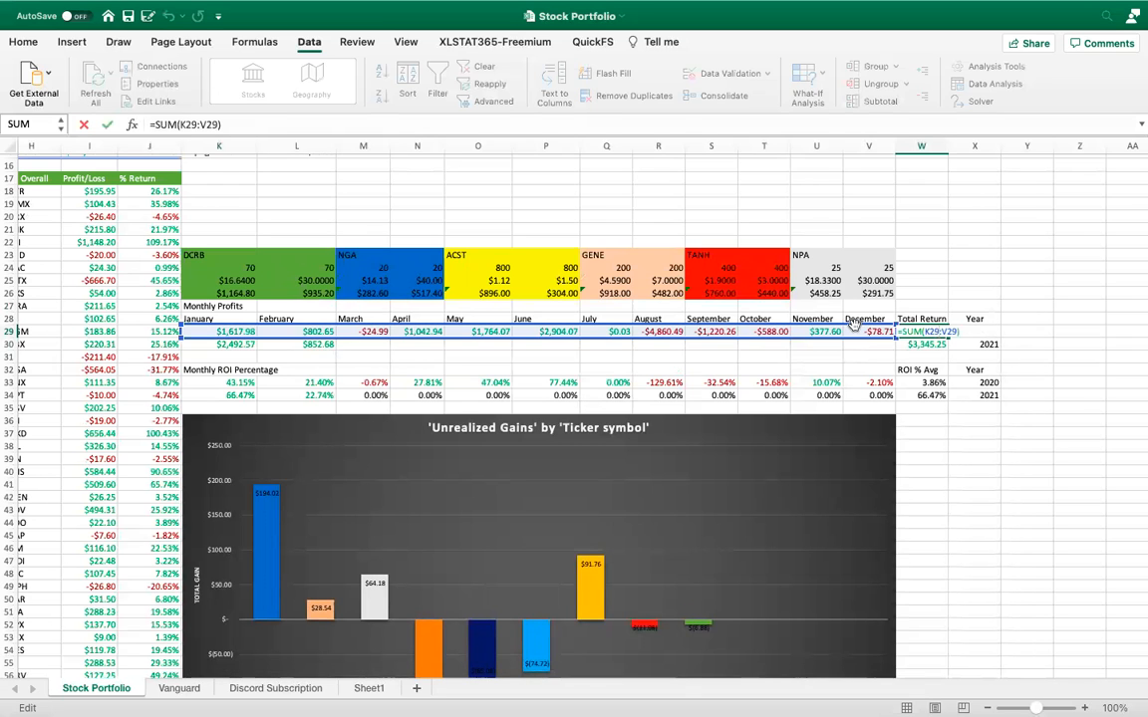
pyautogui.press('Return')
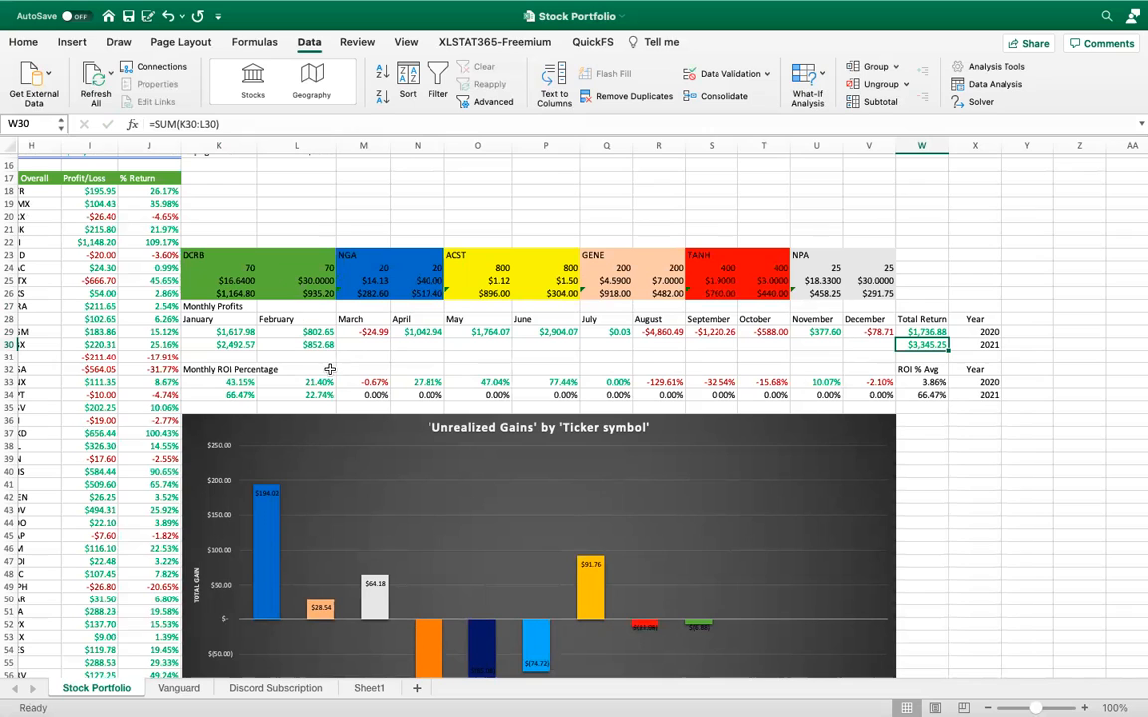
# Inspect the January 2021 Monthly ROI Percentage formula in K34 and look up the cost total it references in row 14
pyautogui.doubleClick(232, 394)
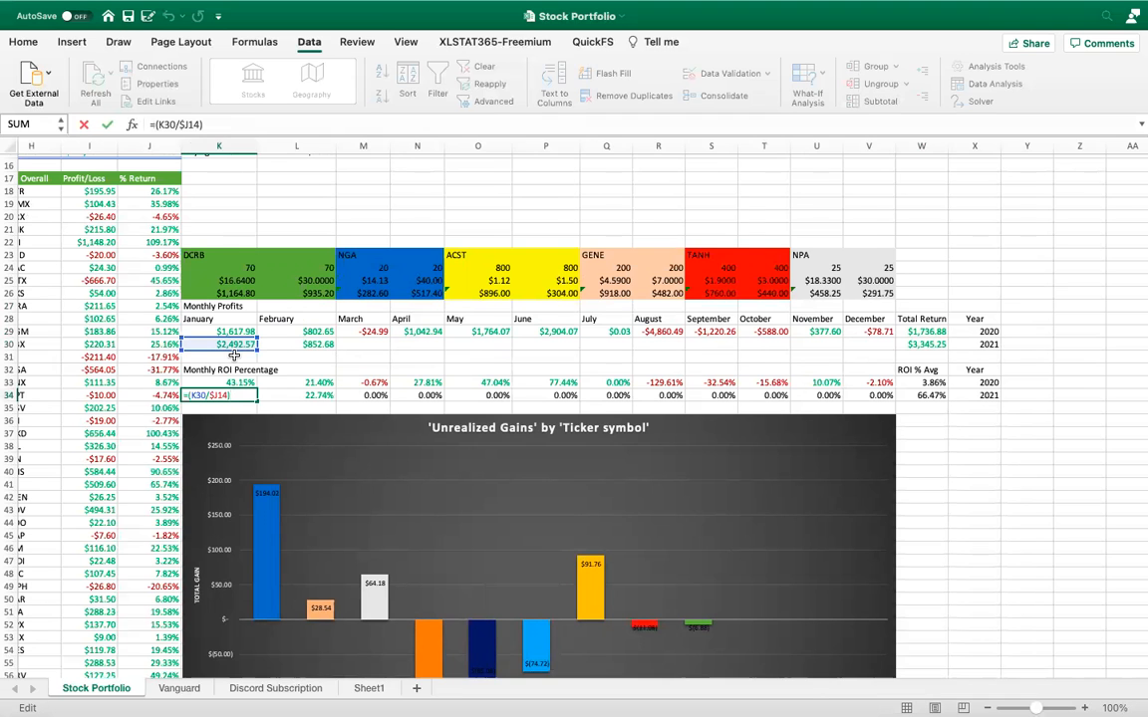
pyautogui.scroll(3, 233, 355)
pyautogui.hscroll(-2, 233, 356)
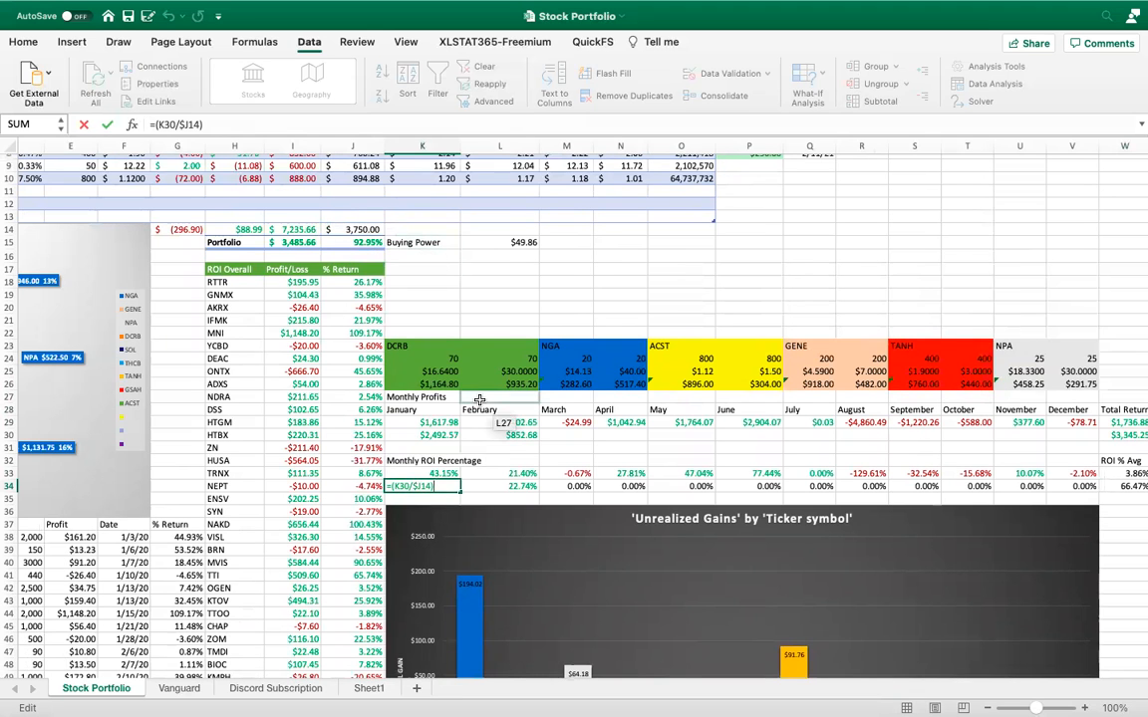
pyautogui.press('Return')
pyautogui.scroll(-5, 547, 426)
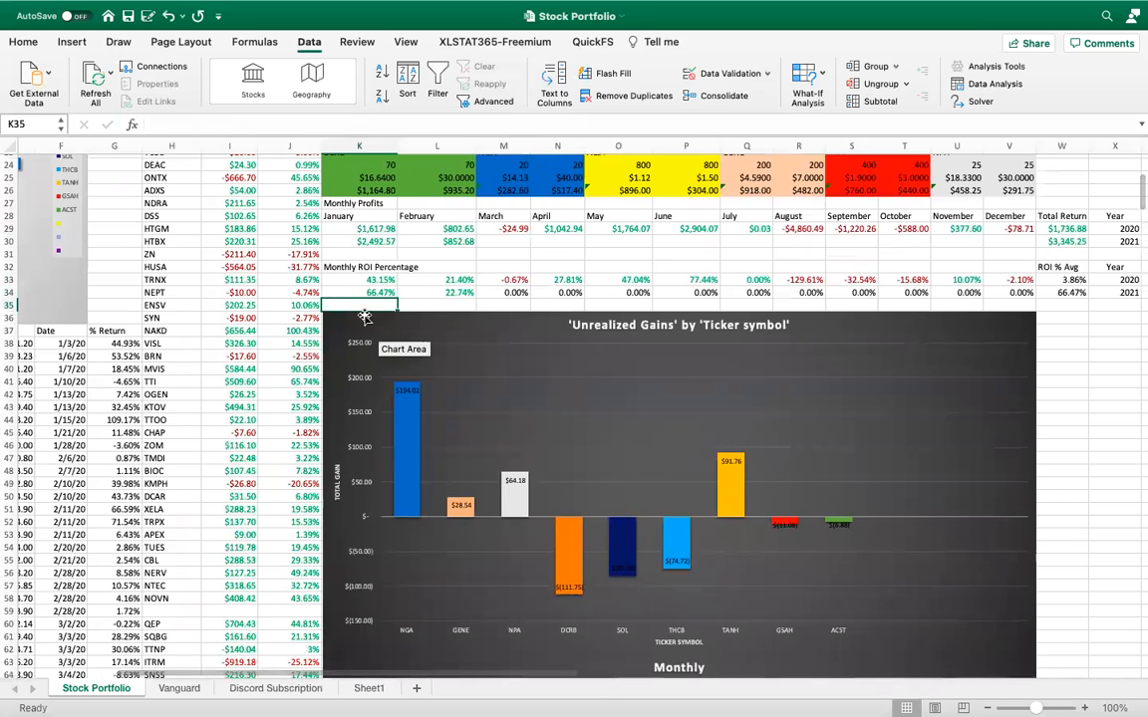
pyautogui.scroll(5, 365, 319)
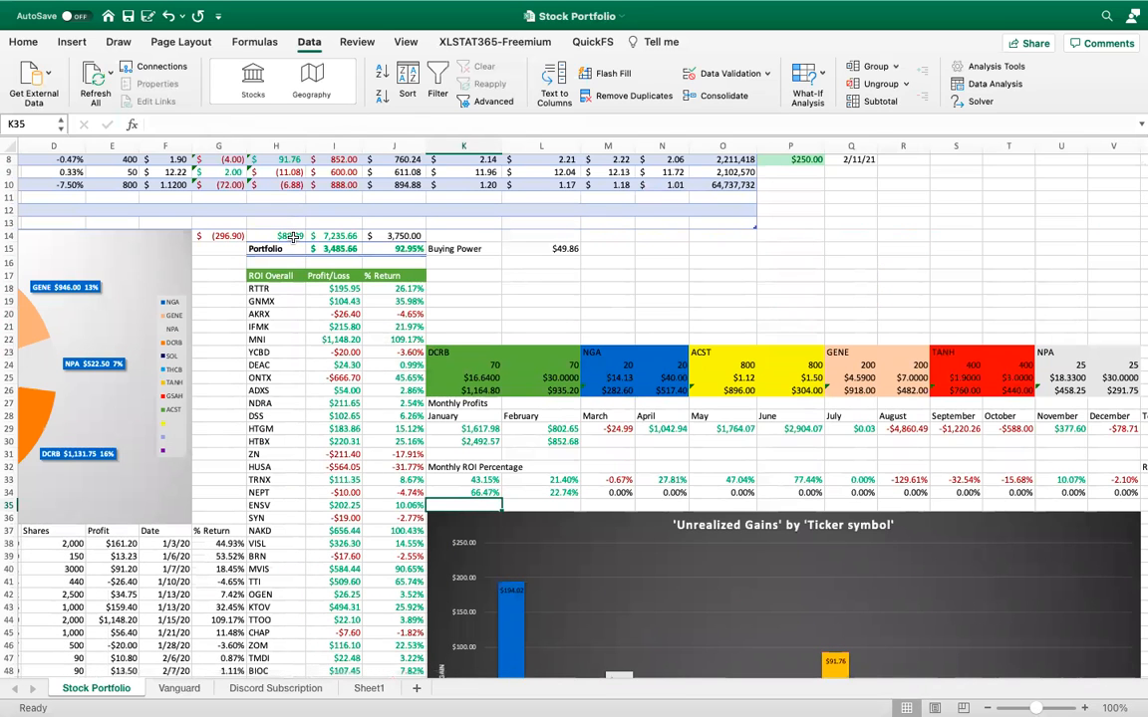
# Examine the 'Unrealized Gains' by 'Ticker symbol' bar chart at closer zoom, reading the data points for NGA and DCRB
pyautogui.scroll(-6, 445, 373)
pyautogui.hscroll(2, 444, 372)
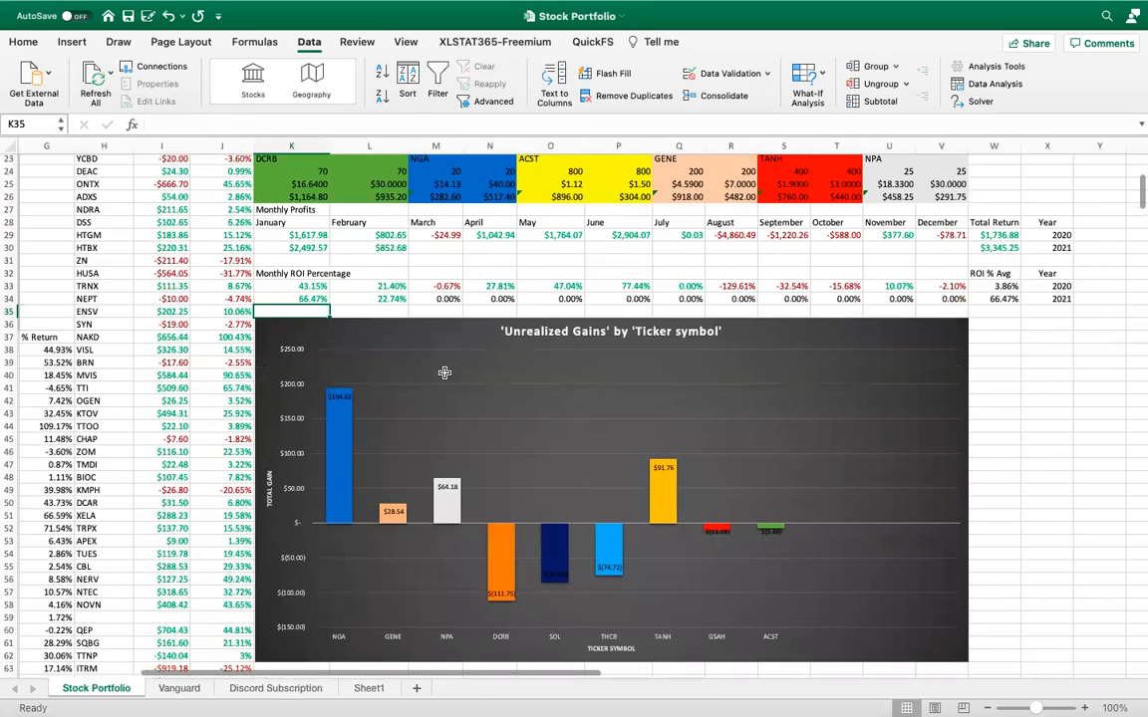
pyautogui.scroll(-2, 444, 373)
pyautogui.scroll(3, 445, 373)
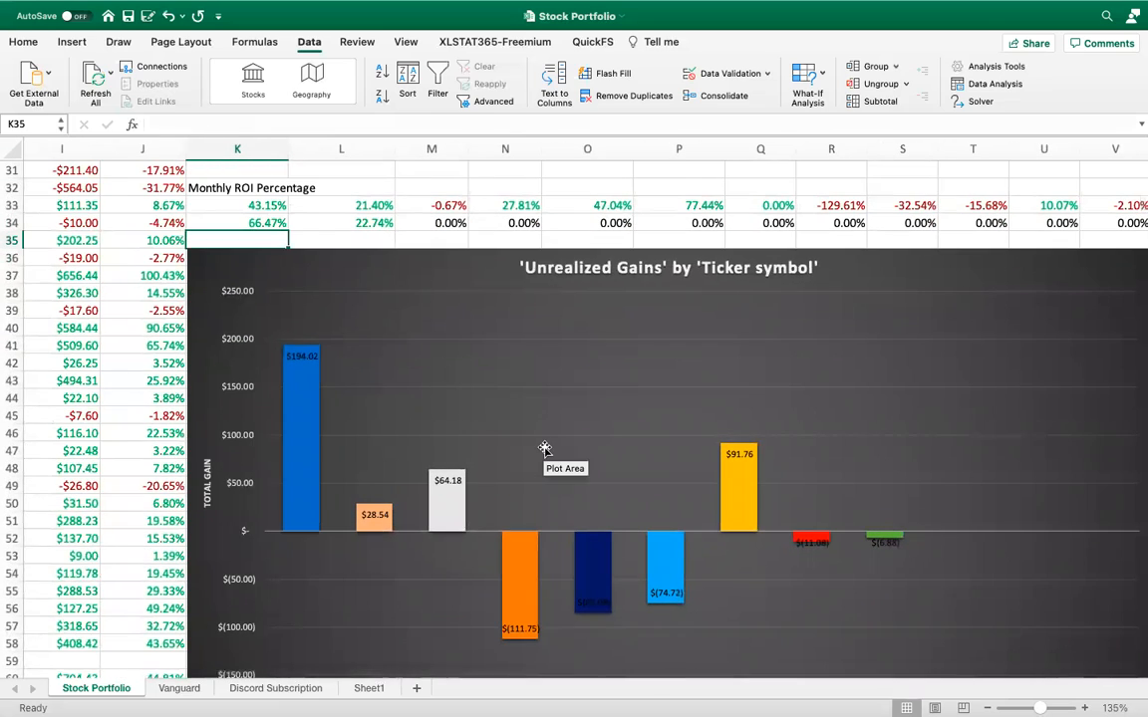
pyautogui.scroll(-2, 545, 449)
pyautogui.hscroll(1, 546, 449)
pyautogui.scroll(-1, 545, 450)
pyautogui.hscroll(1, 545, 449)
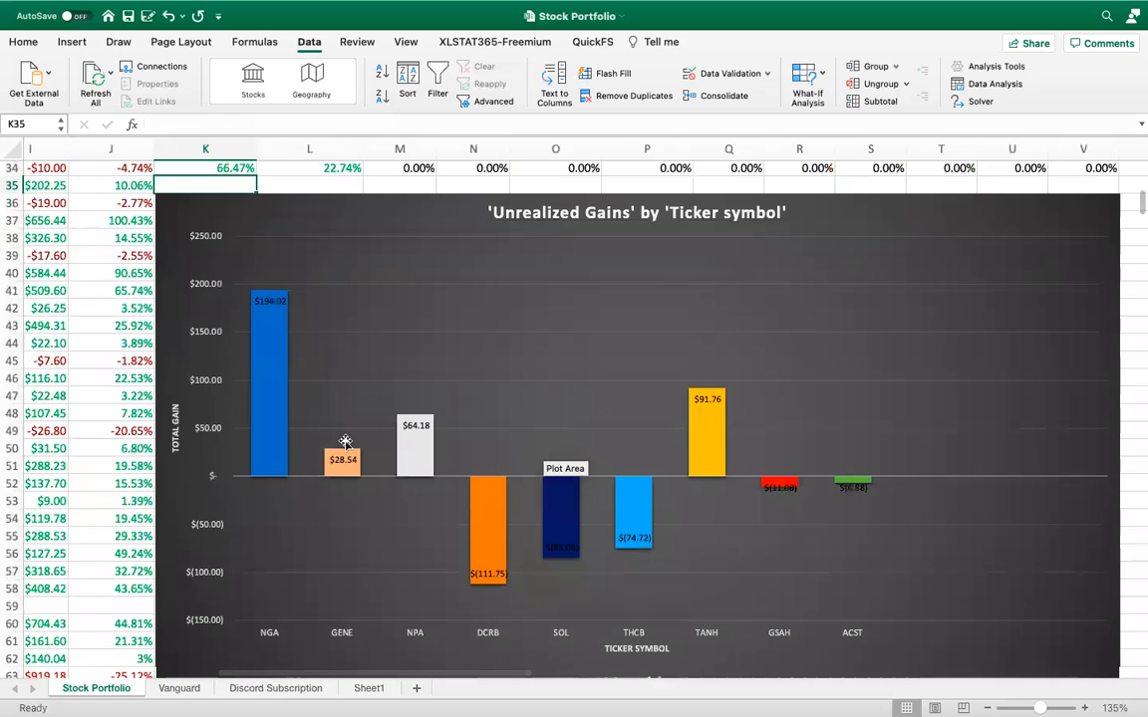
pyautogui.moveTo(284, 361)
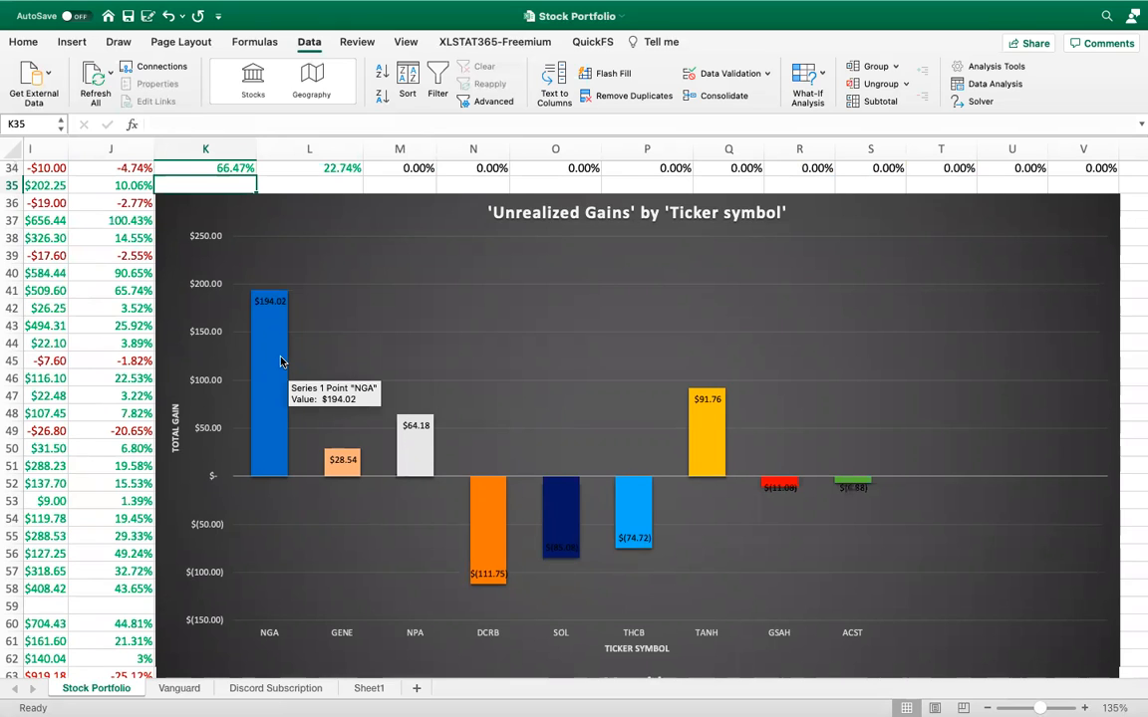
pyautogui.moveTo(476, 519)
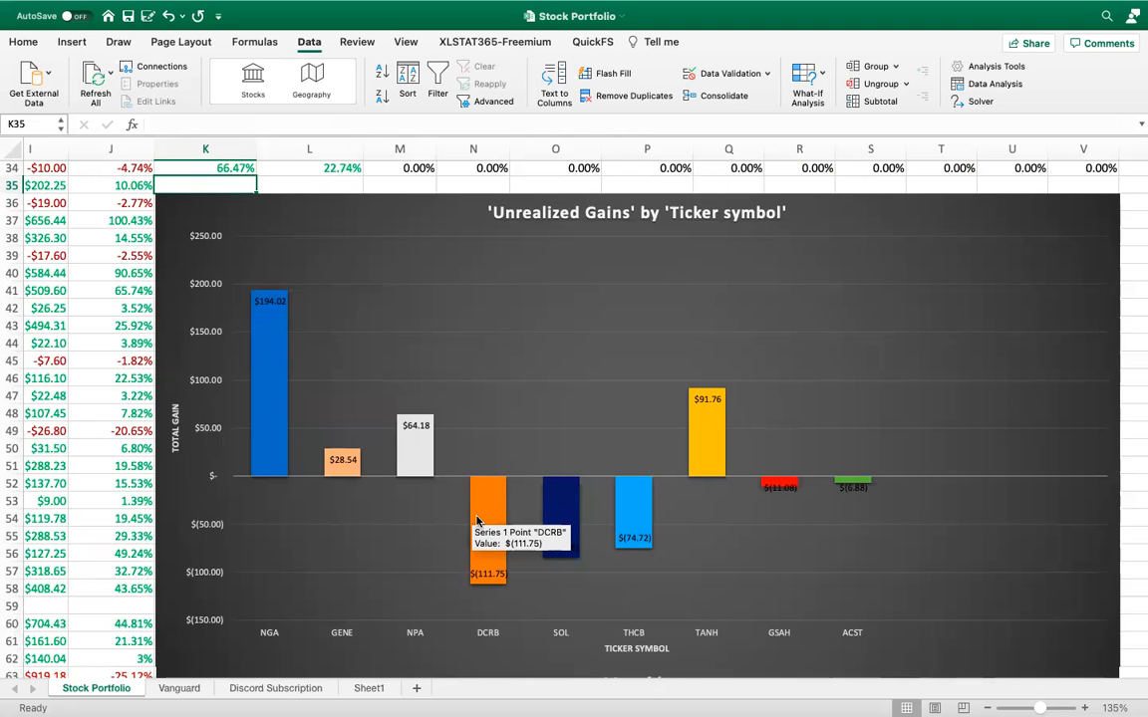
# Read the THCB and TANH data points in the 'Unrealized Gains' chart and view the Monthly Realized Gains chart below it
pyautogui.moveTo(640, 506)
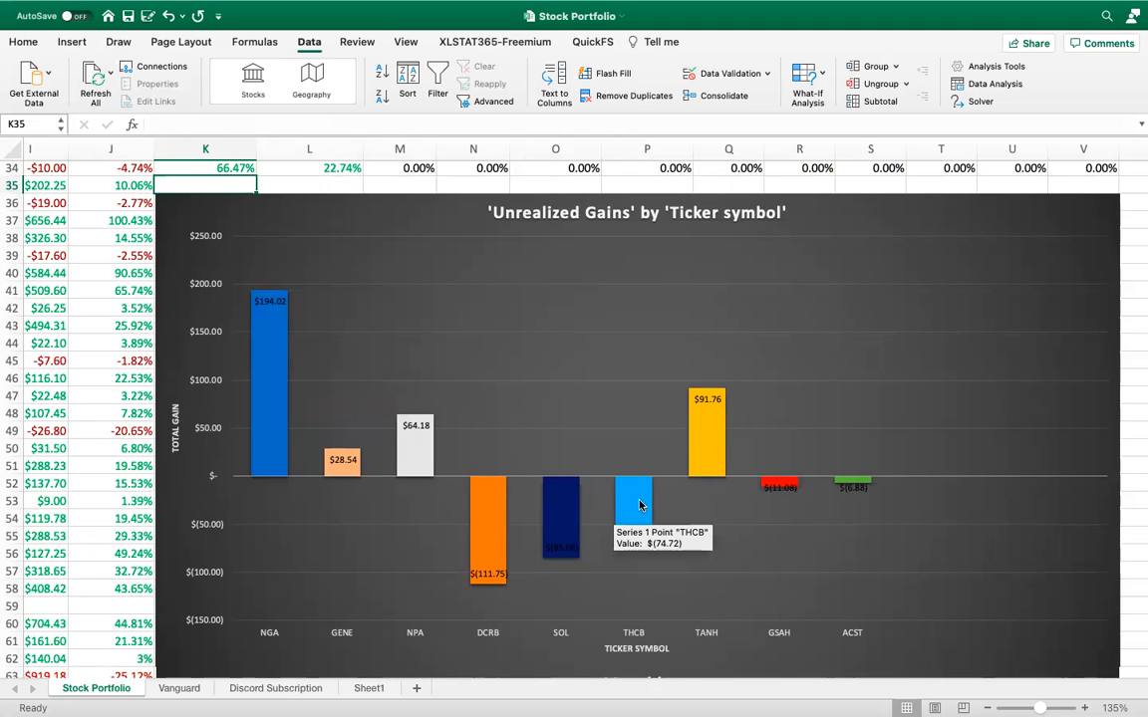
pyautogui.moveTo(704, 451)
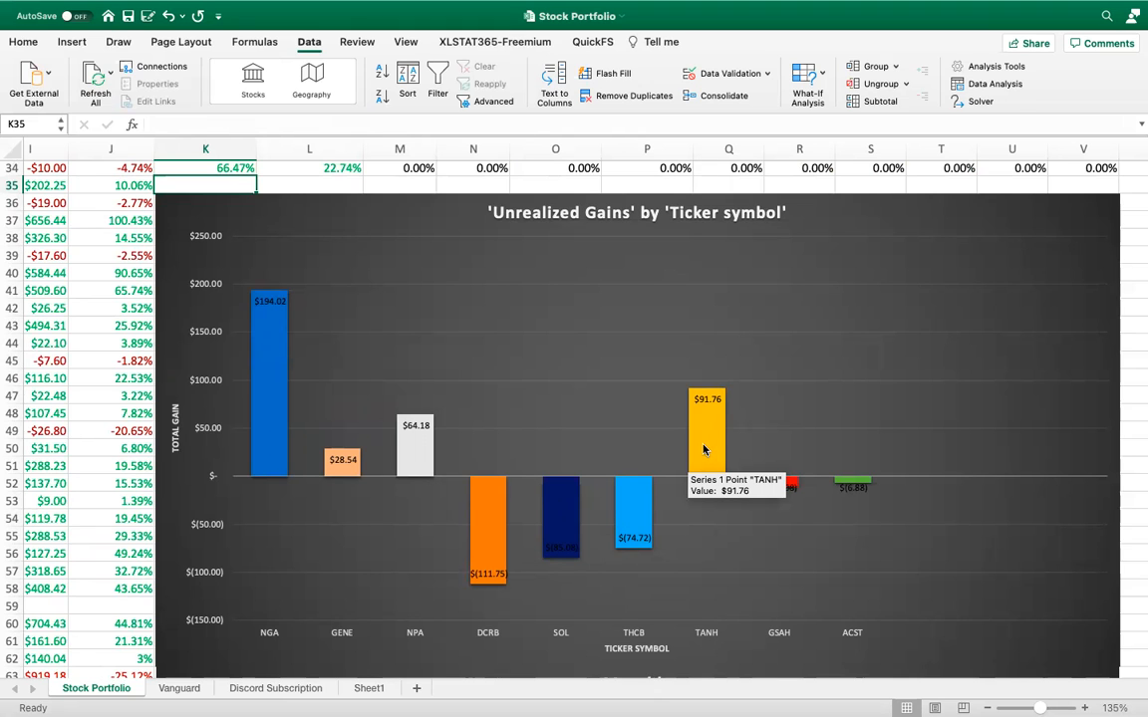
pyautogui.scroll(-6, 742, 456)
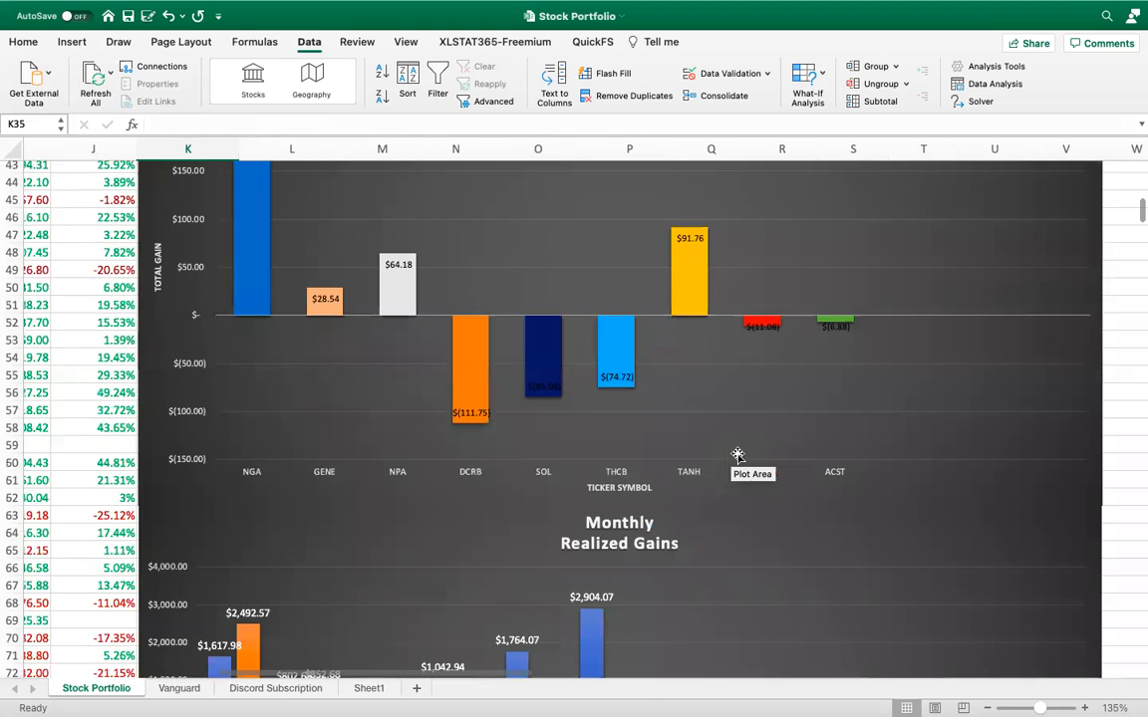
pyautogui.scroll(-3, 738, 456)
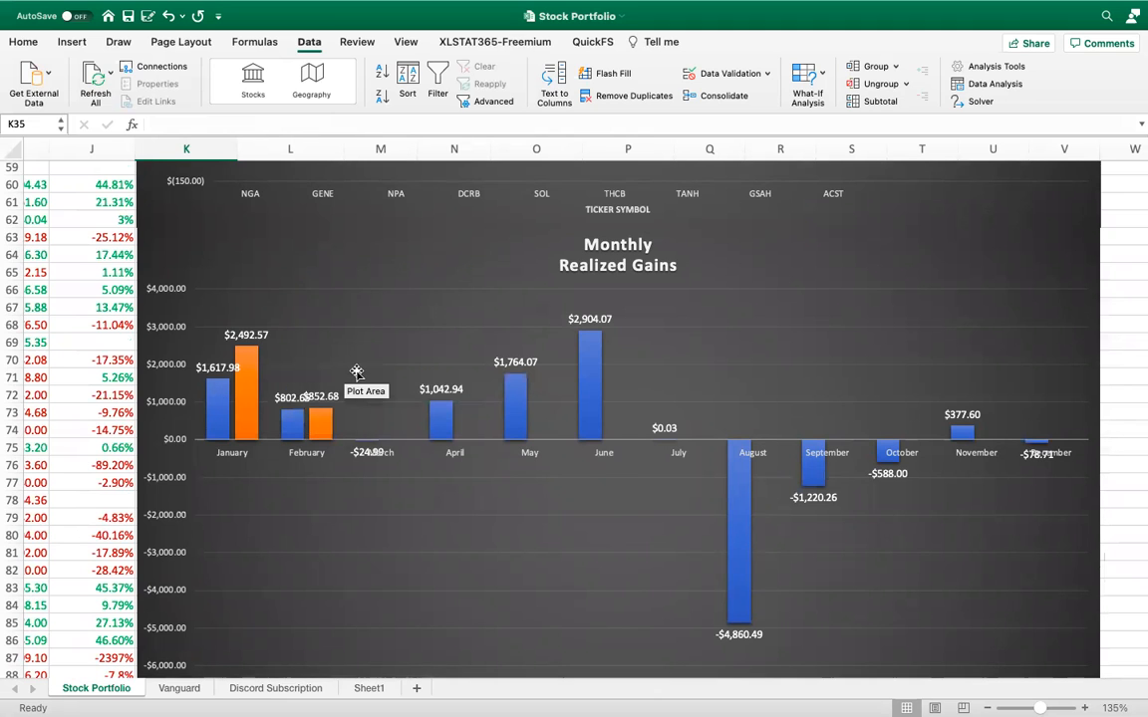
# Inspect the January Monthly ROI Percentage formulas for 2020 in K33 and 2021 in K34
pyautogui.scroll(10, 357, 372)
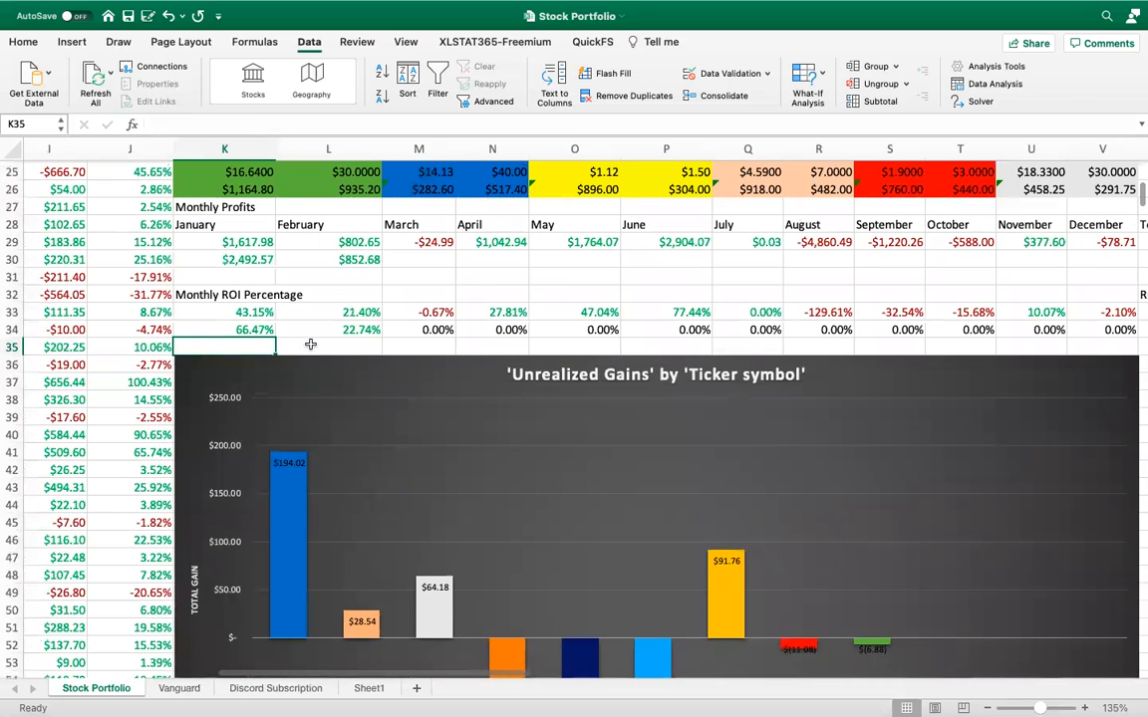
pyautogui.click(223, 312)
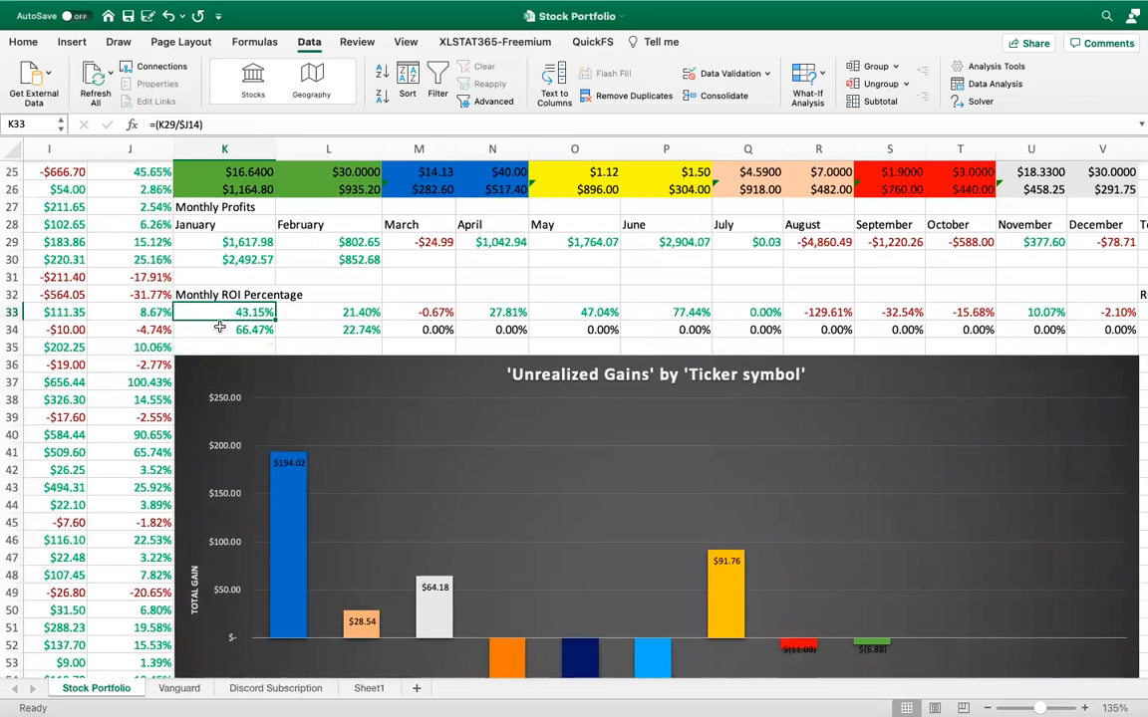
pyautogui.click(227, 329)
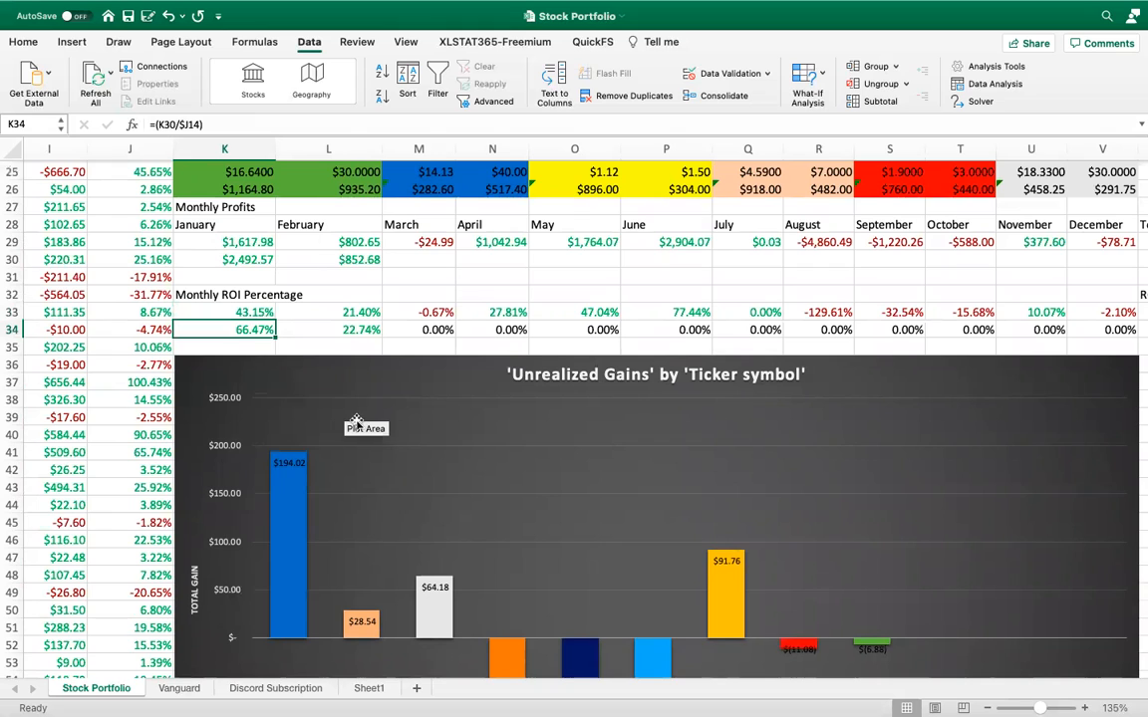
# Examine the Monthly Realized Gains chart comparing 2020 and 2021, reading the August 2020 data point
pyautogui.scroll(-5, 357, 423)
pyautogui.scroll(-10, 357, 423)
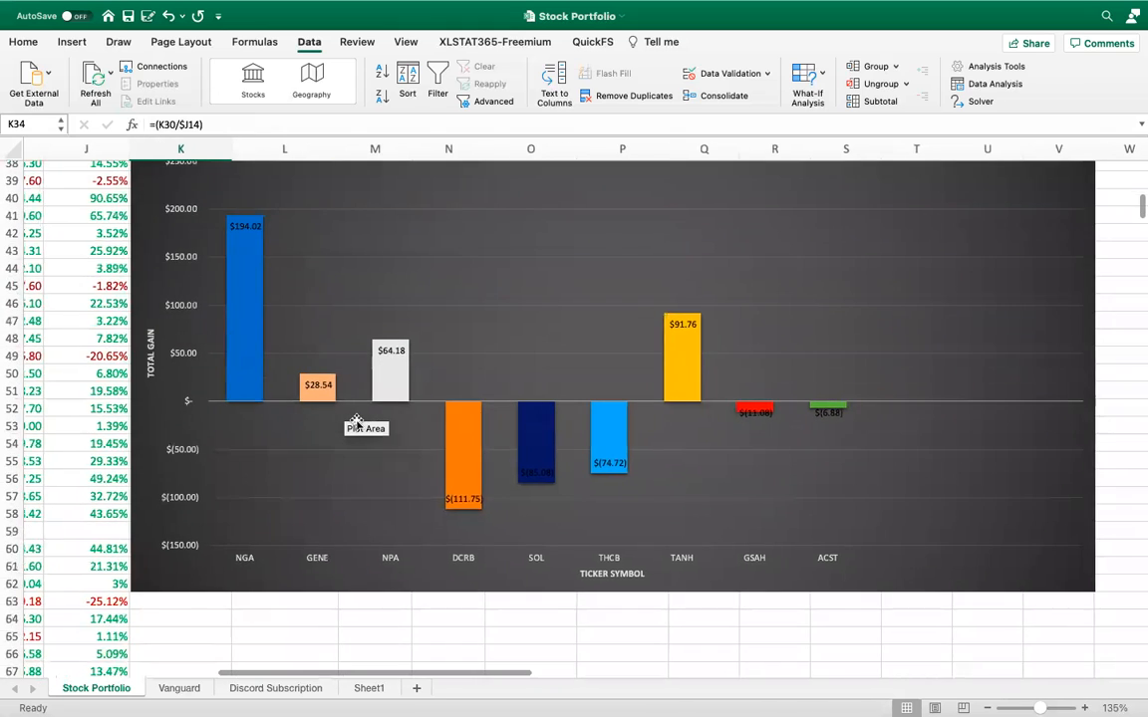
pyautogui.scroll(-3, 357, 424)
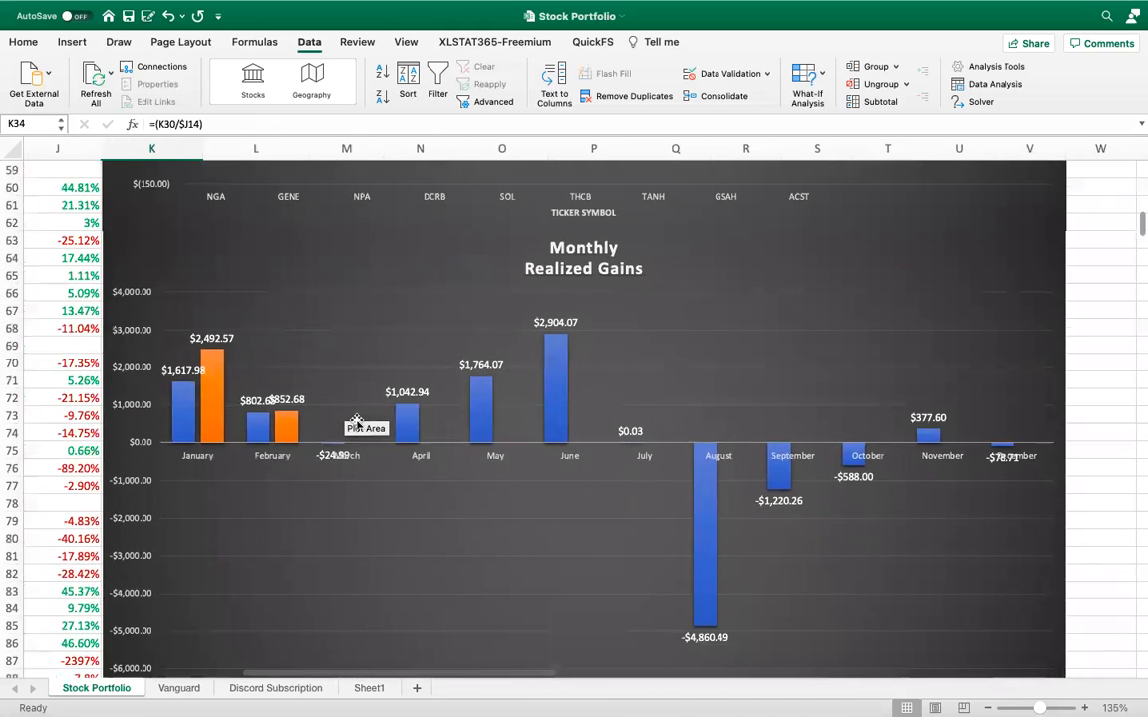
pyautogui.moveTo(708, 503)
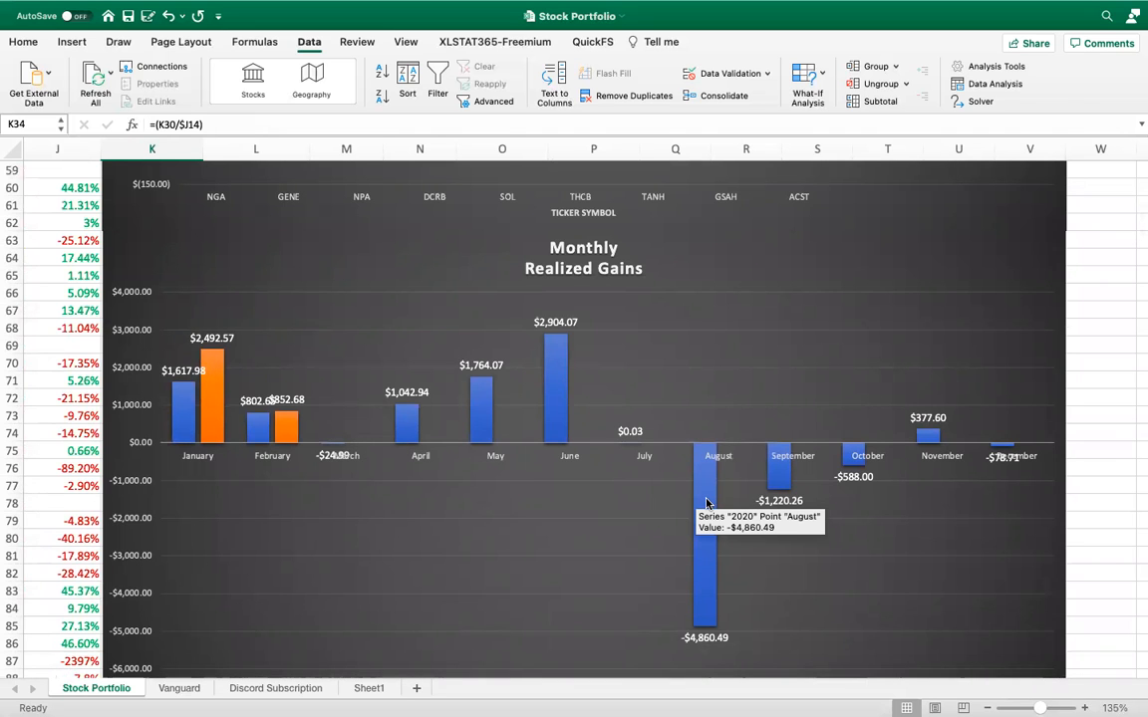
pyautogui.scroll(-3, 706, 503)
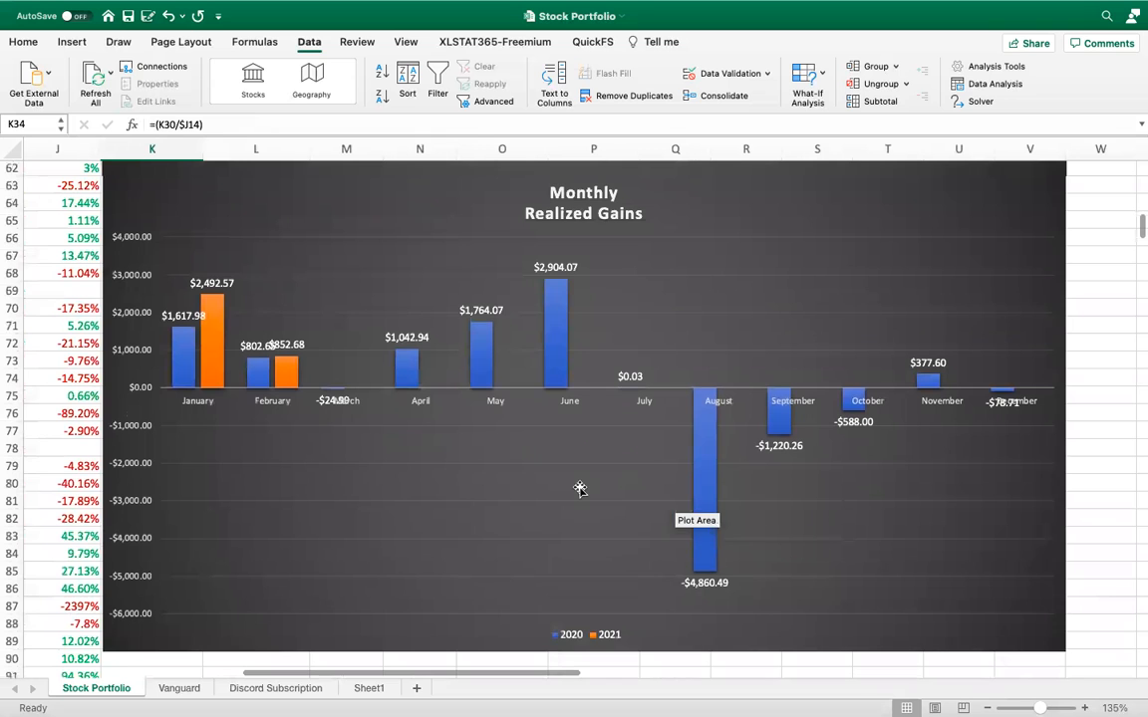
pyautogui.scroll(-3, 580, 489)
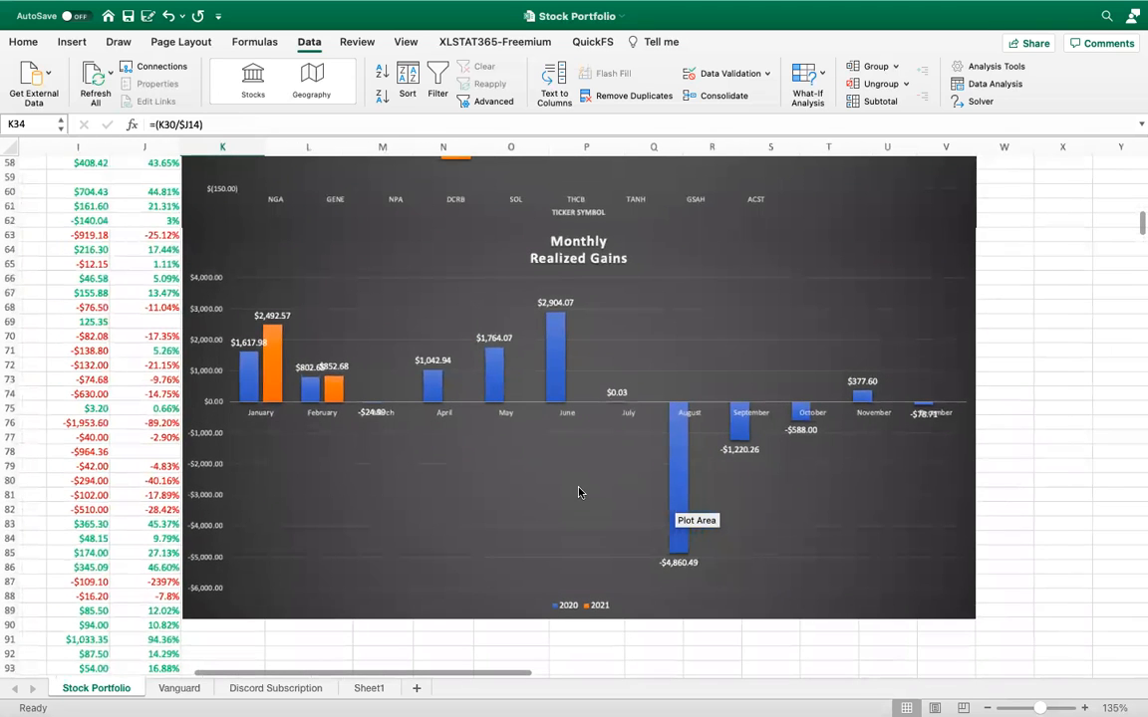
pyautogui.scroll(-3, 580, 491)
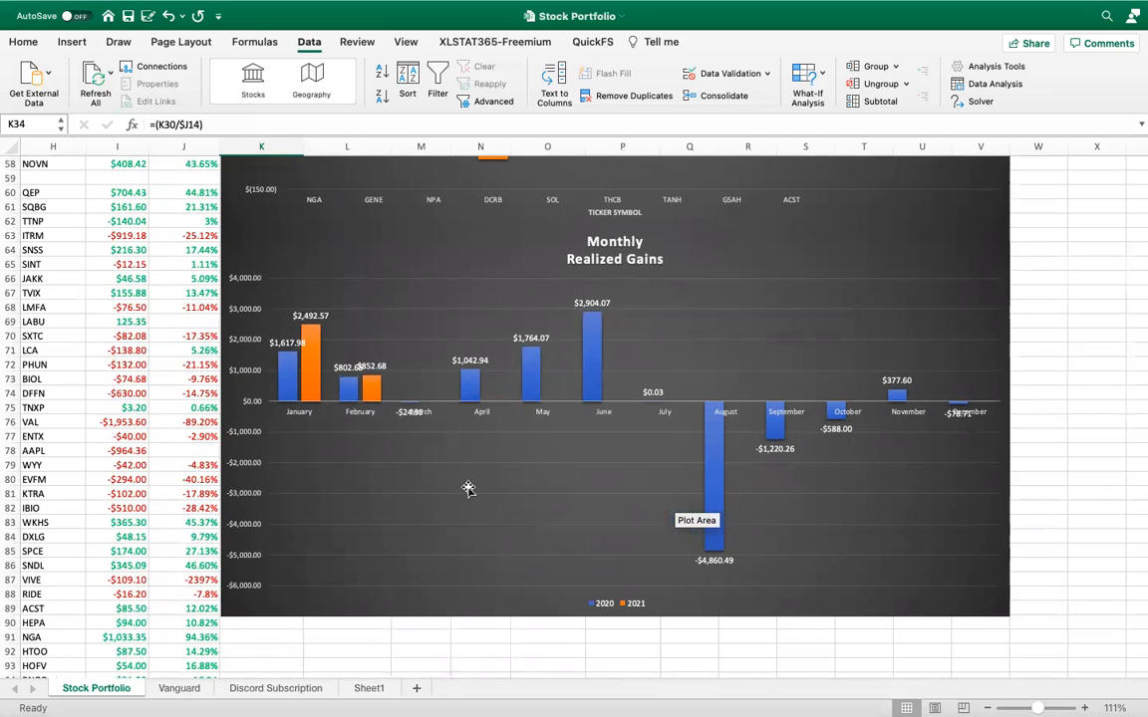
# Review the monthly profit and ROI tables, the withdrawals list, the holdings table and the allocation pie chart at wider zoom
pyautogui.scroll(3, 468, 490)
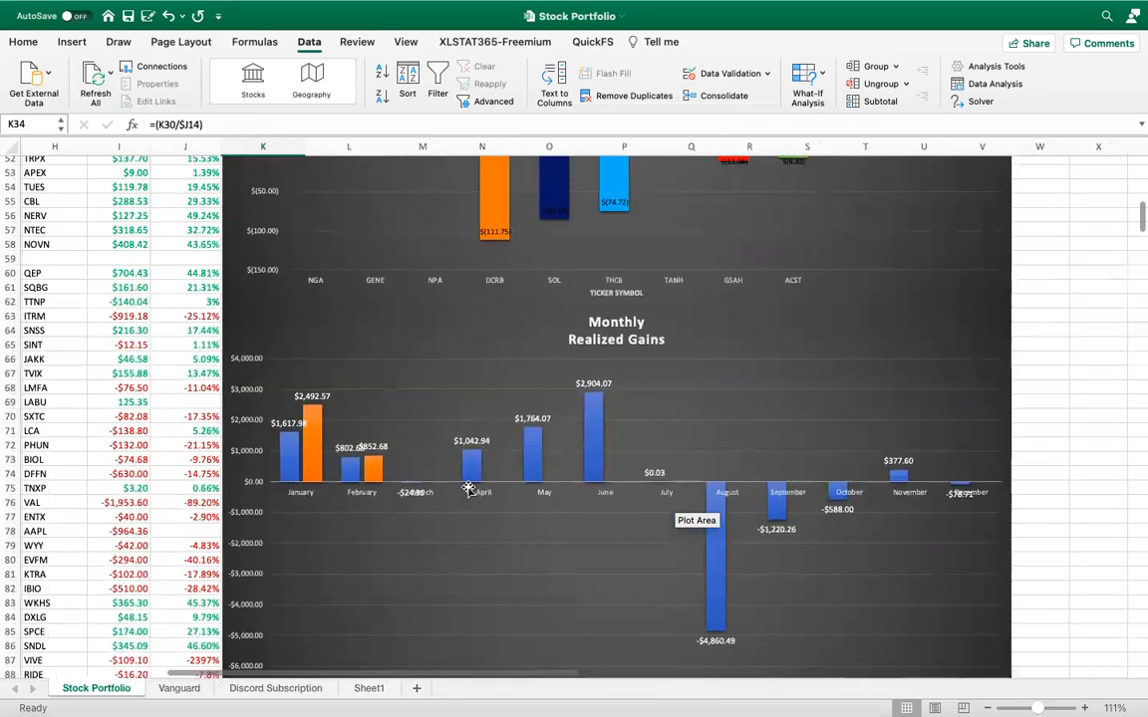
pyautogui.scroll(10, 468, 489)
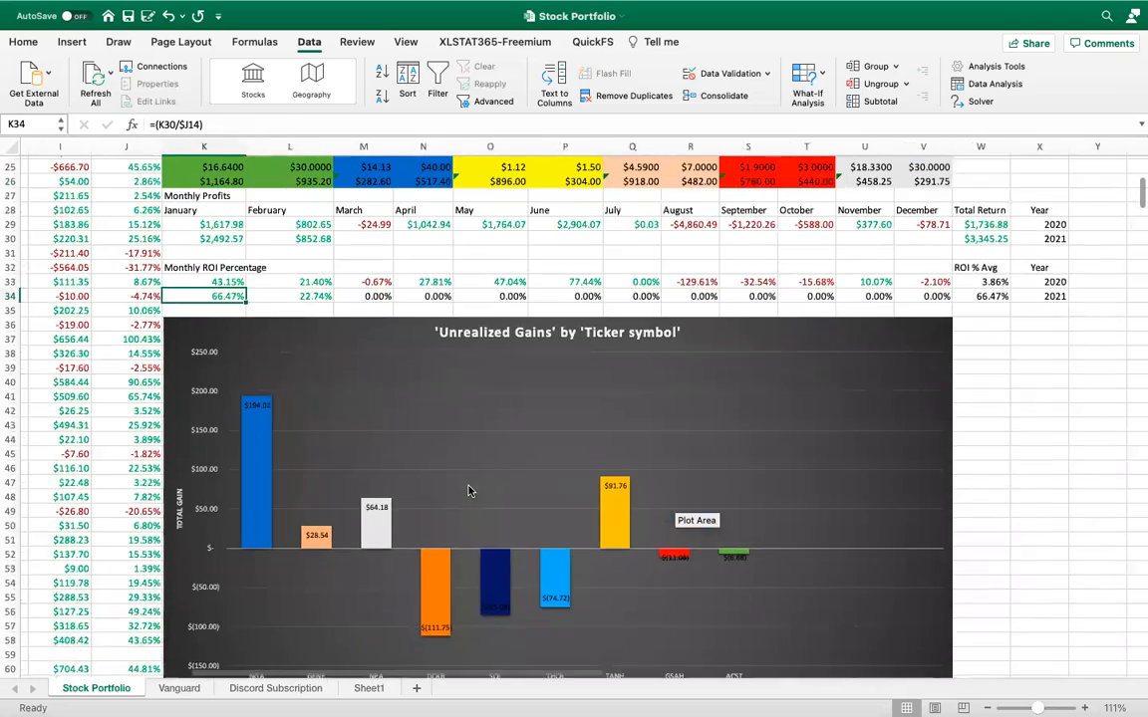
pyautogui.scroll(3, 469, 490)
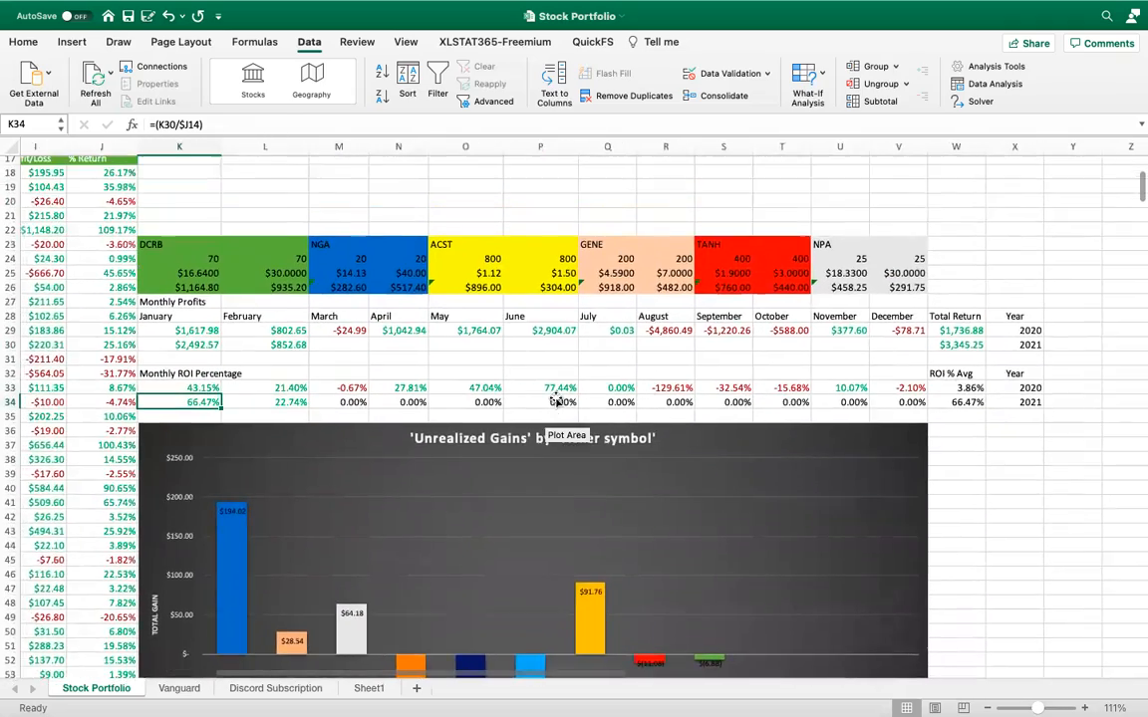
pyautogui.scroll(2, 557, 400)
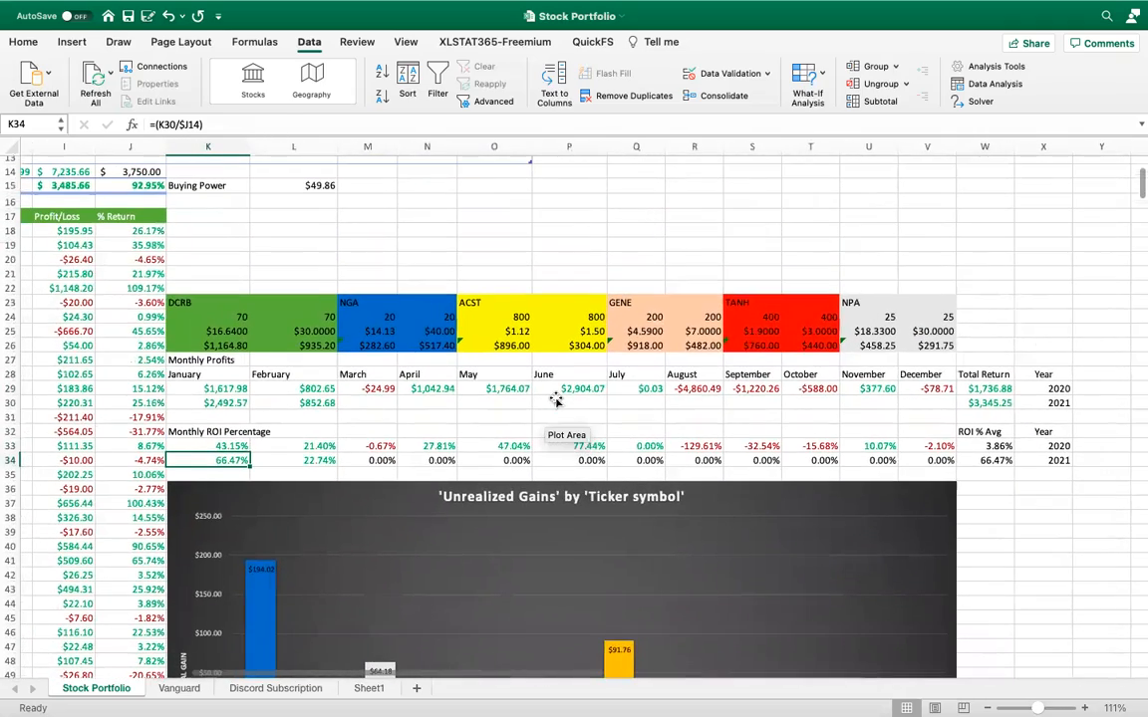
pyautogui.scroll(2, 557, 399)
pyautogui.scroll(3, 557, 399)
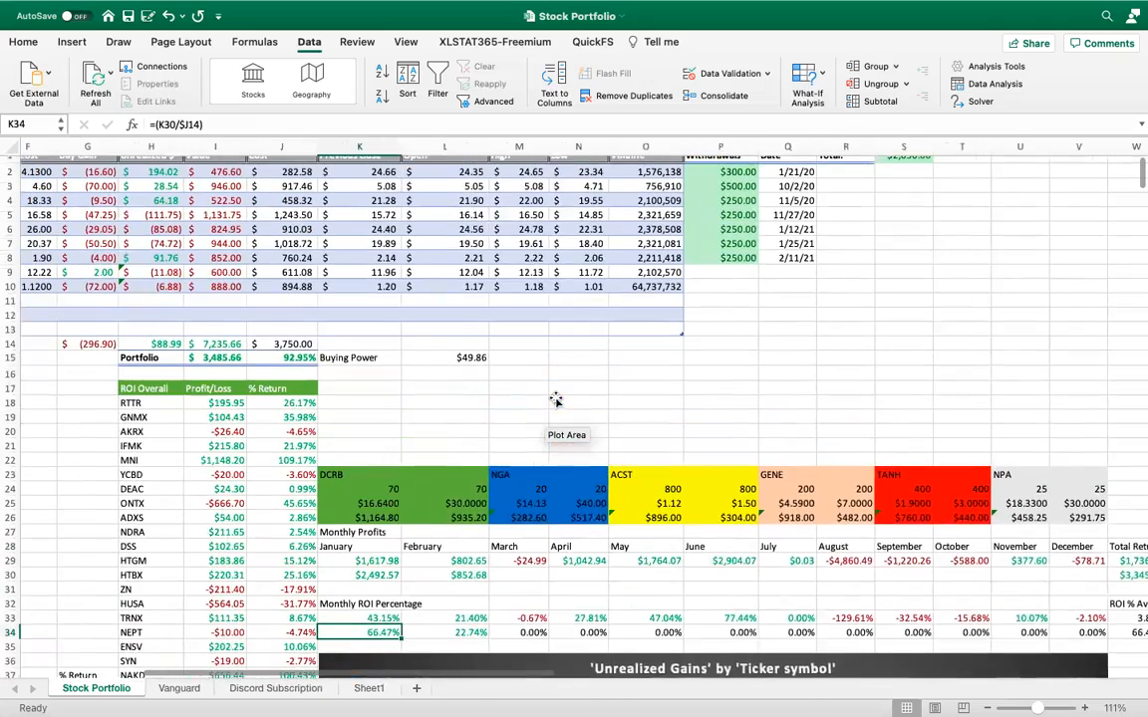
pyautogui.hscroll(-3, 556, 399)
pyautogui.scroll(-2, 557, 399)
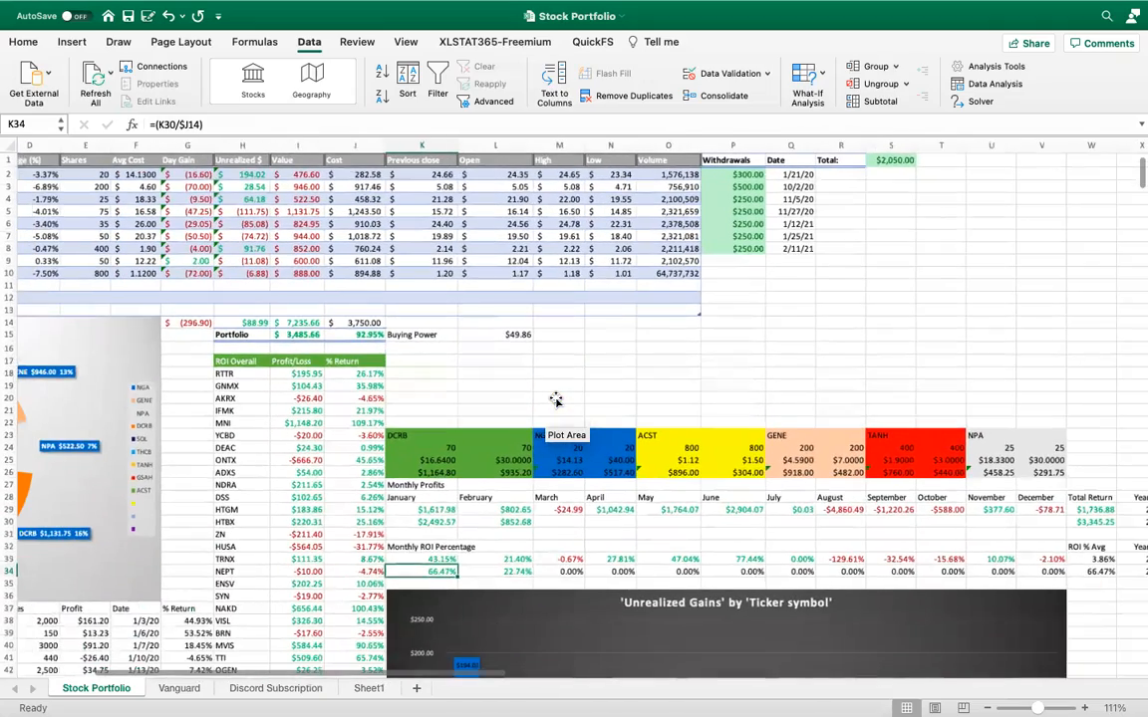
pyautogui.scroll(2, 556, 400)
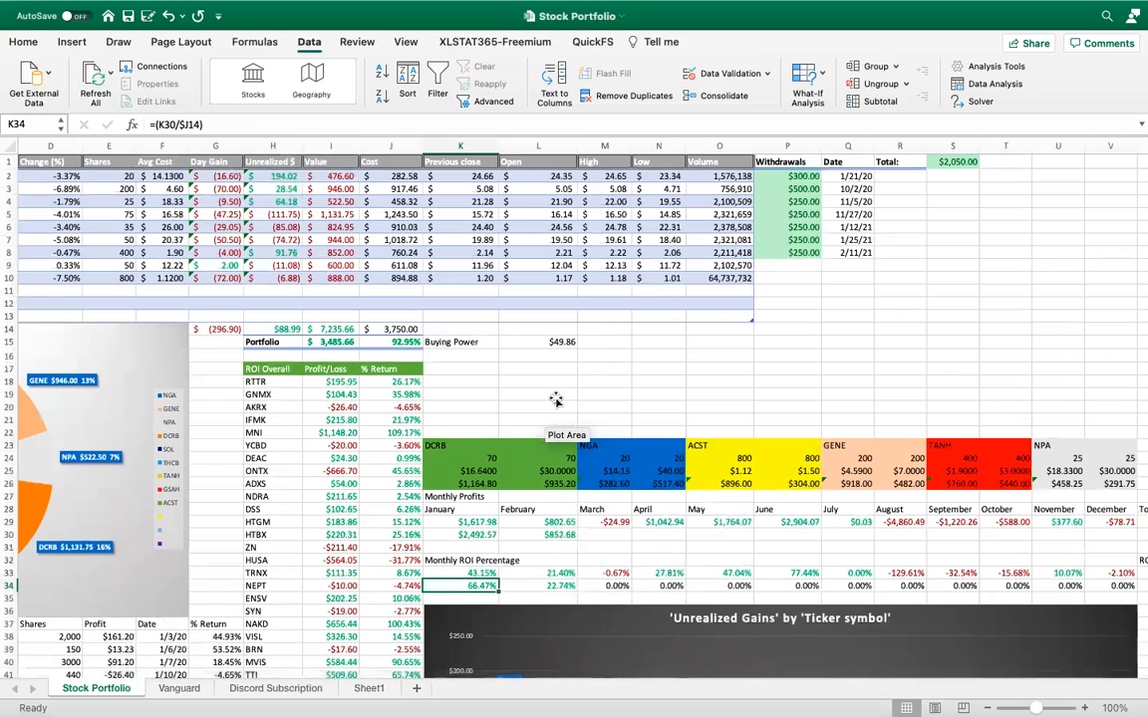
pyautogui.hscroll(-5, 556, 399)
pyautogui.hscroll(-3, 556, 399)
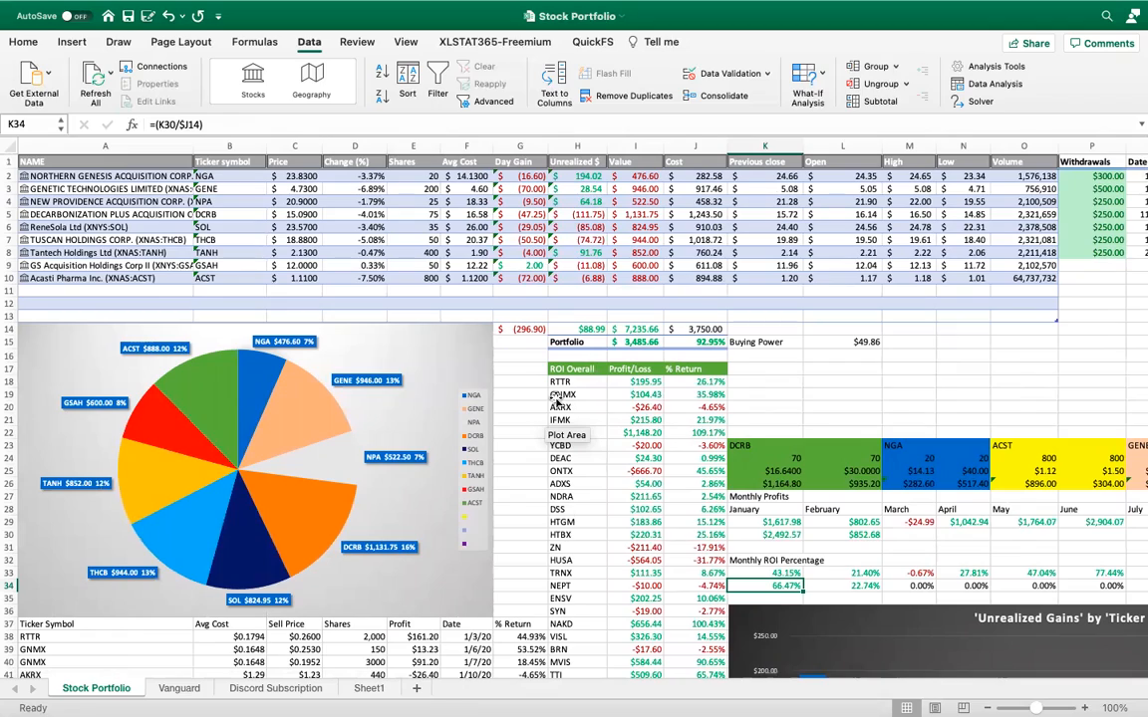
# Look over the ROI Overall list and the trade log beside the charts, and return to the top of the sheet
pyautogui.scroll(-5, 556, 399)
pyautogui.hscroll(2, 556, 399)
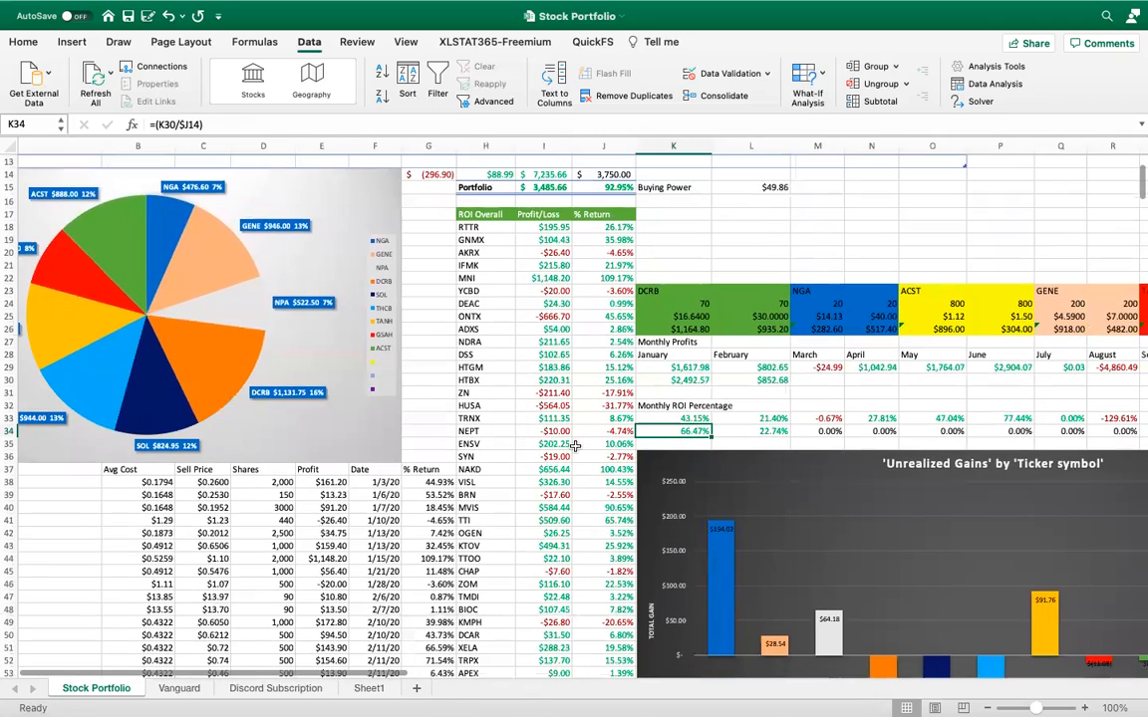
pyautogui.scroll(-10, 575, 445)
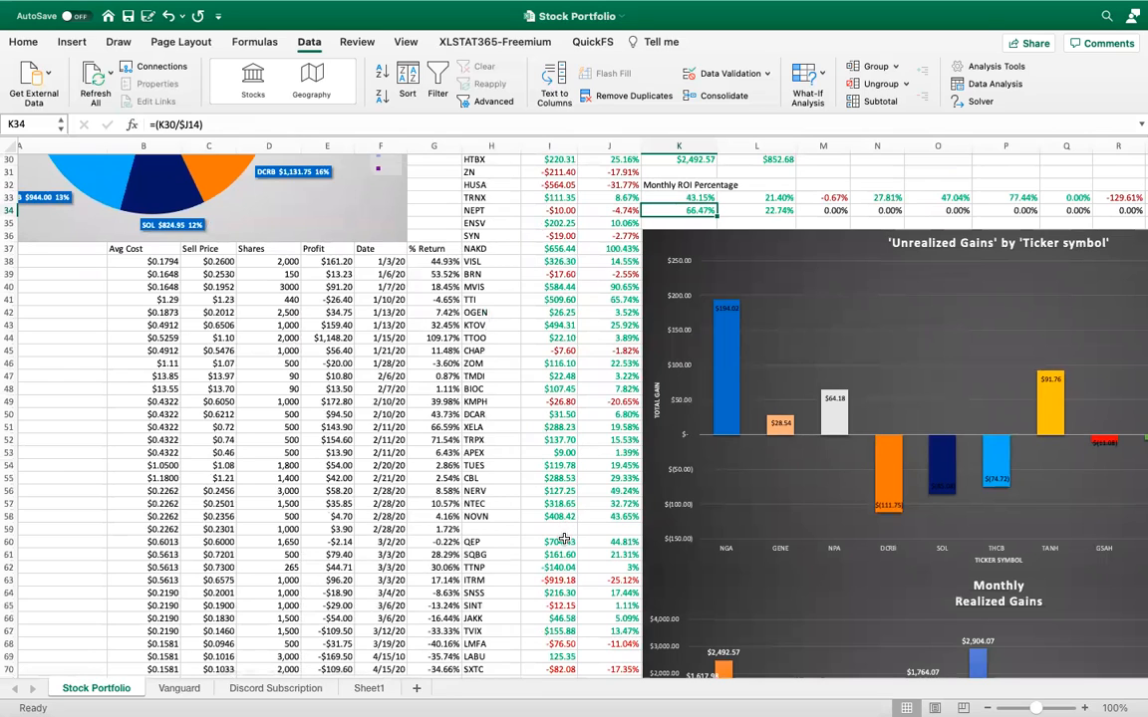
pyautogui.scroll(10, 564, 536)
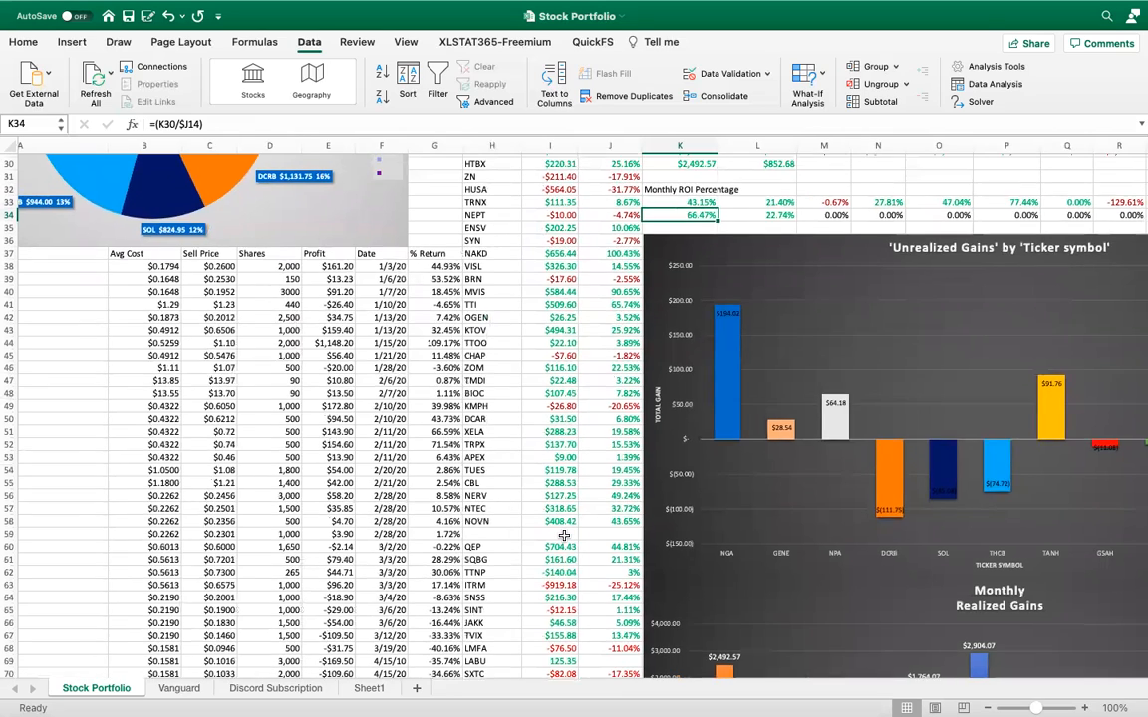
pyautogui.hscroll(-2, 564, 536)
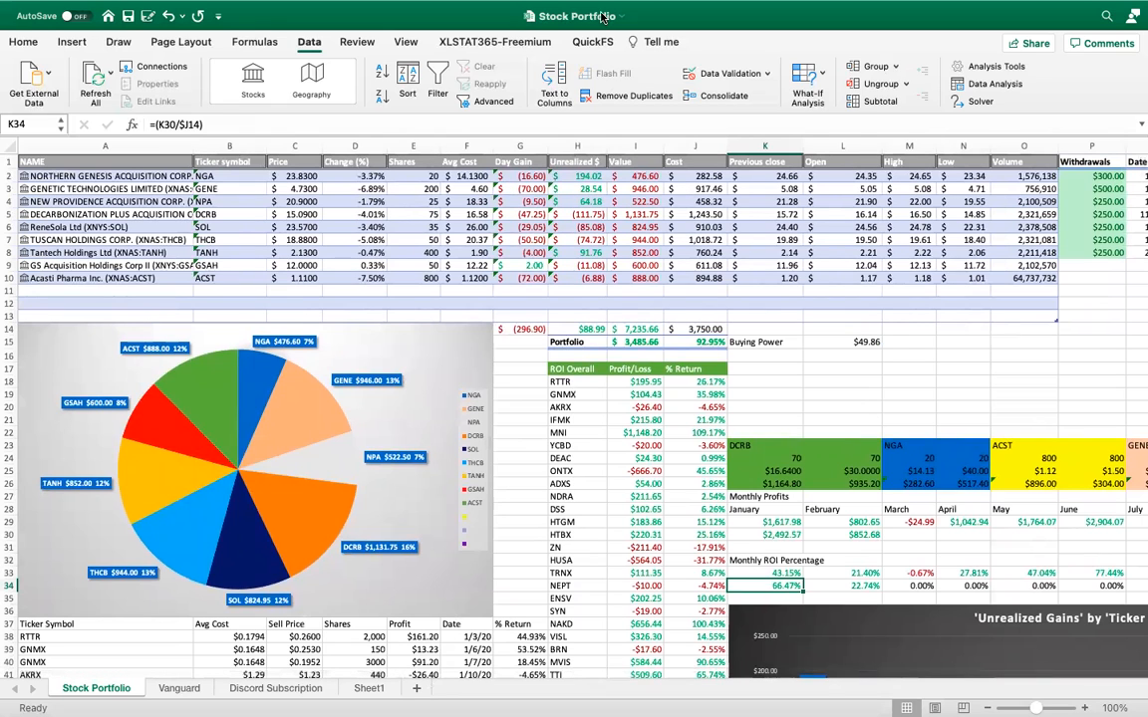
# Switch to the portfolio-sheet-excel channel on Discord and open the linked TheSpreadsheetGuru article on real-time stock prices, allowing the external link
pyautogui.moveTo(553, 8)
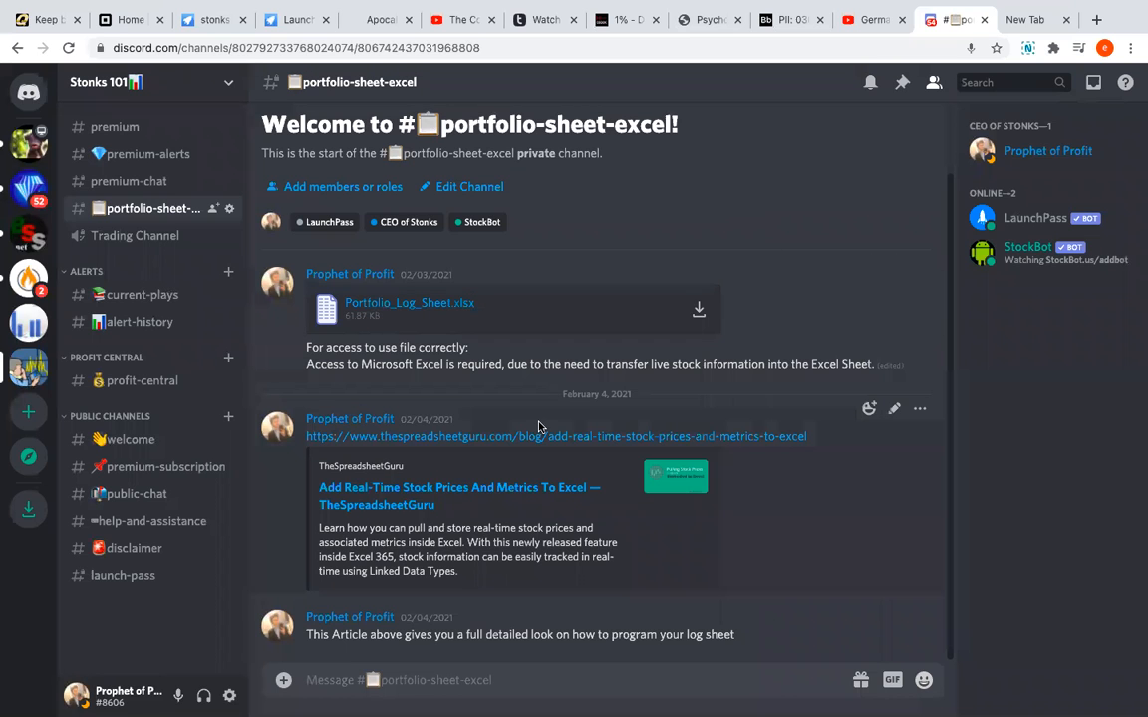
pyautogui.click(380, 438)
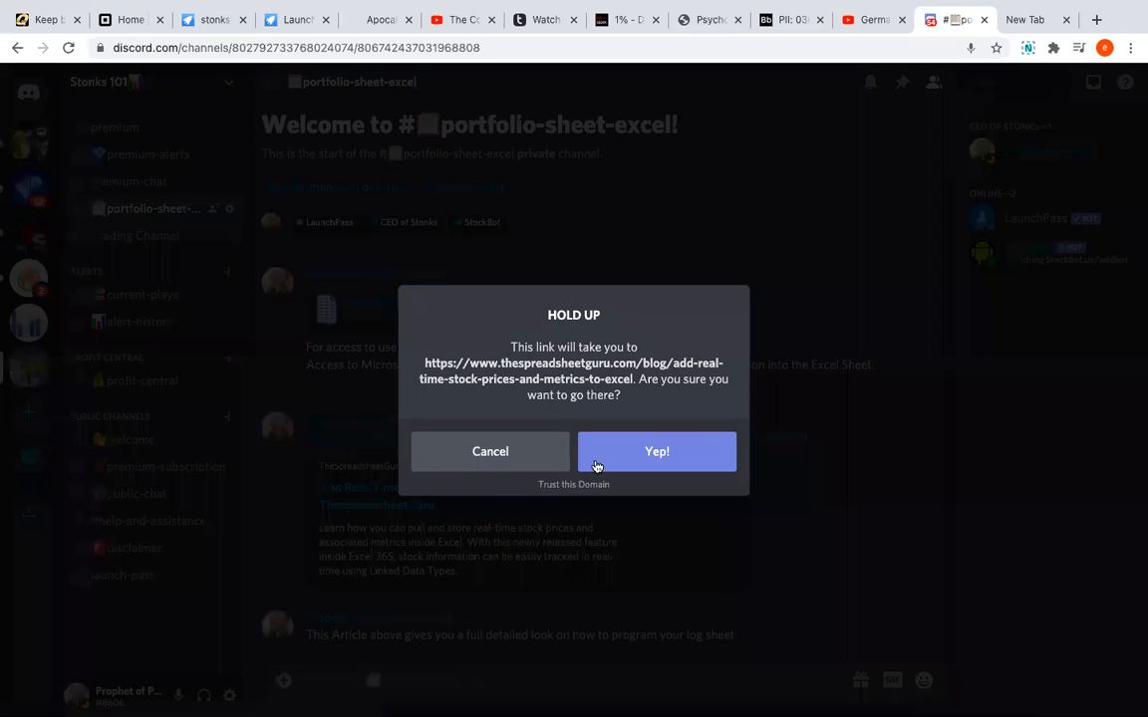
pyautogui.click(596, 460)
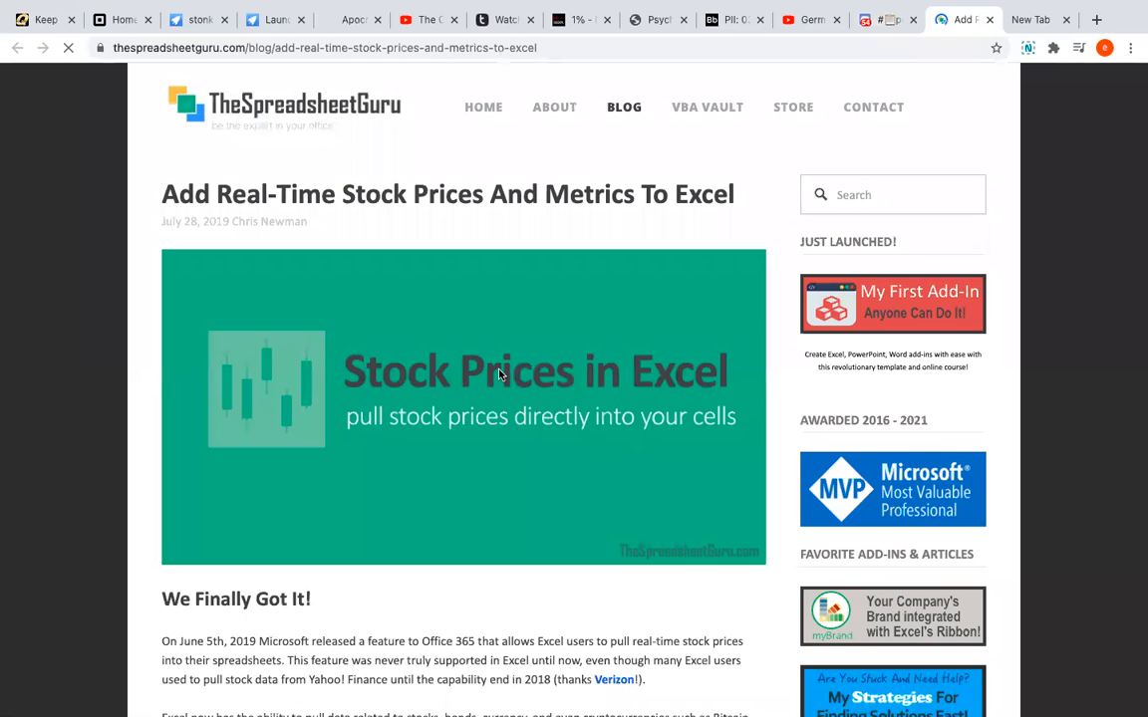
# Read the article's introduction, the sample stock price table and the section explaining Linked Data Types
pyautogui.scroll(-1, 500, 375)
pyautogui.scroll(-5, 500, 374)
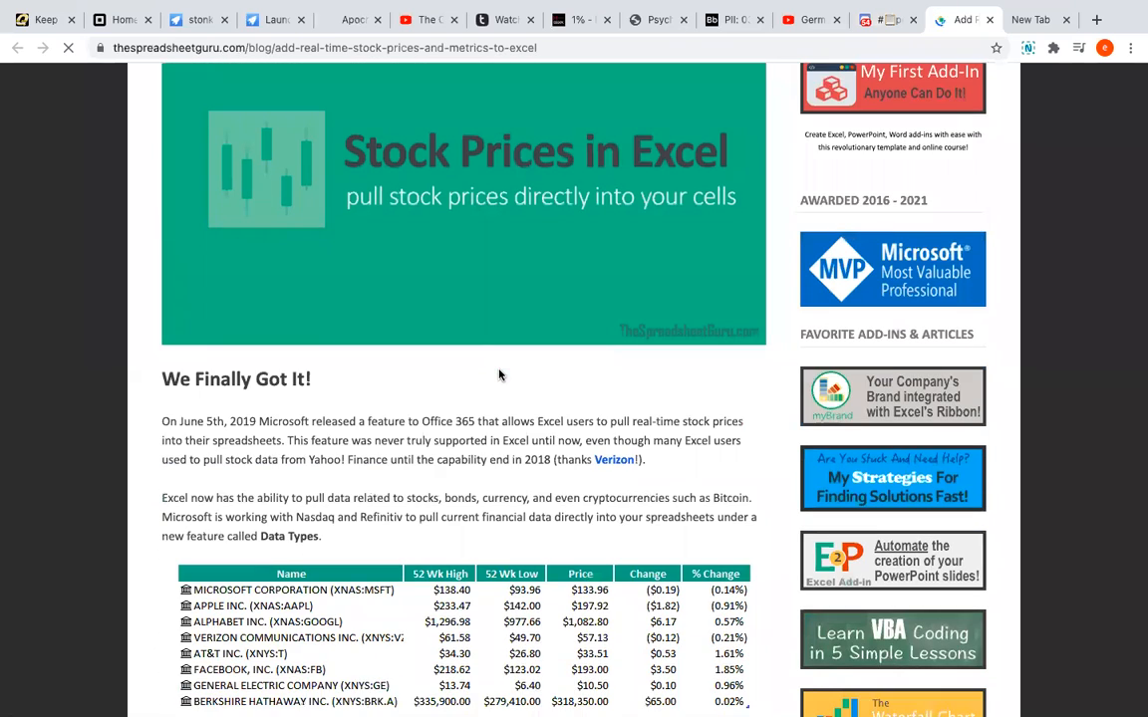
pyautogui.scroll(-1, 500, 375)
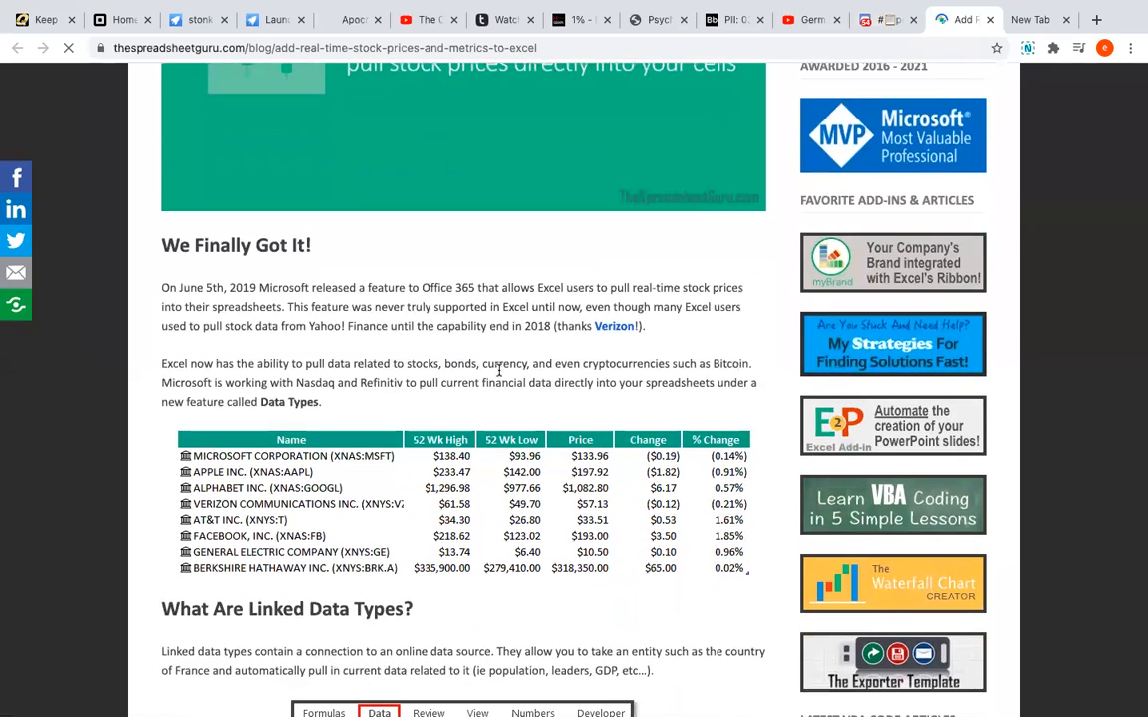
pyautogui.scroll(-1, 385, 412)
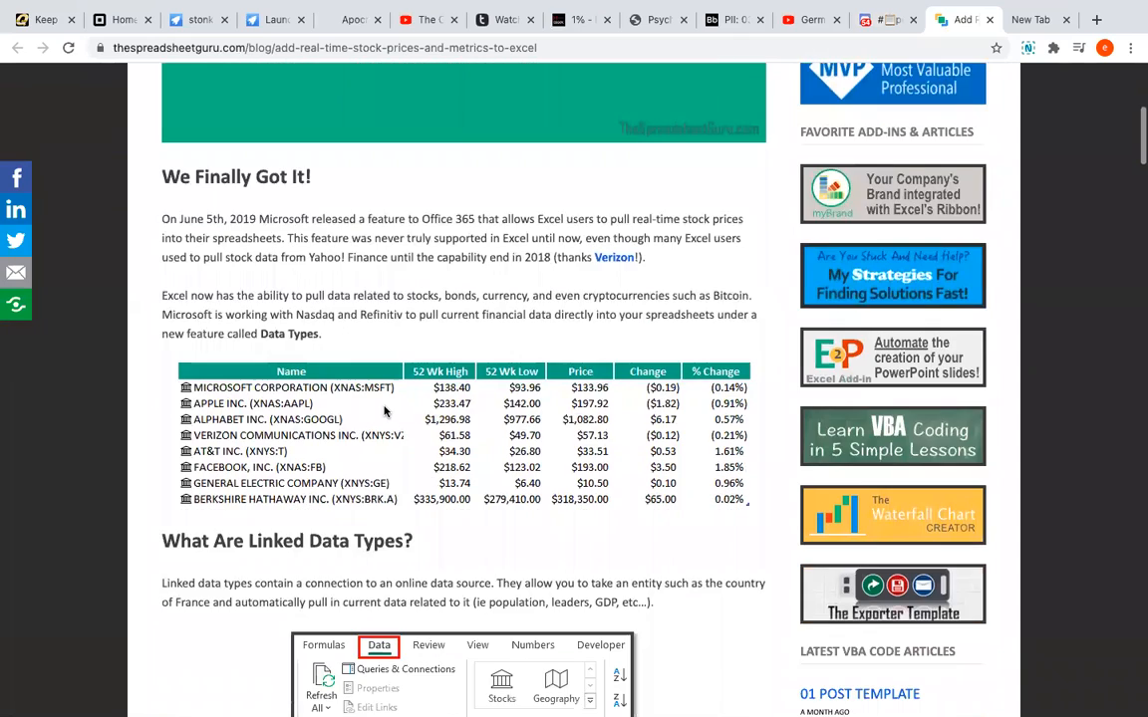
pyautogui.scroll(-3, 385, 412)
pyautogui.scroll(-5, 384, 412)
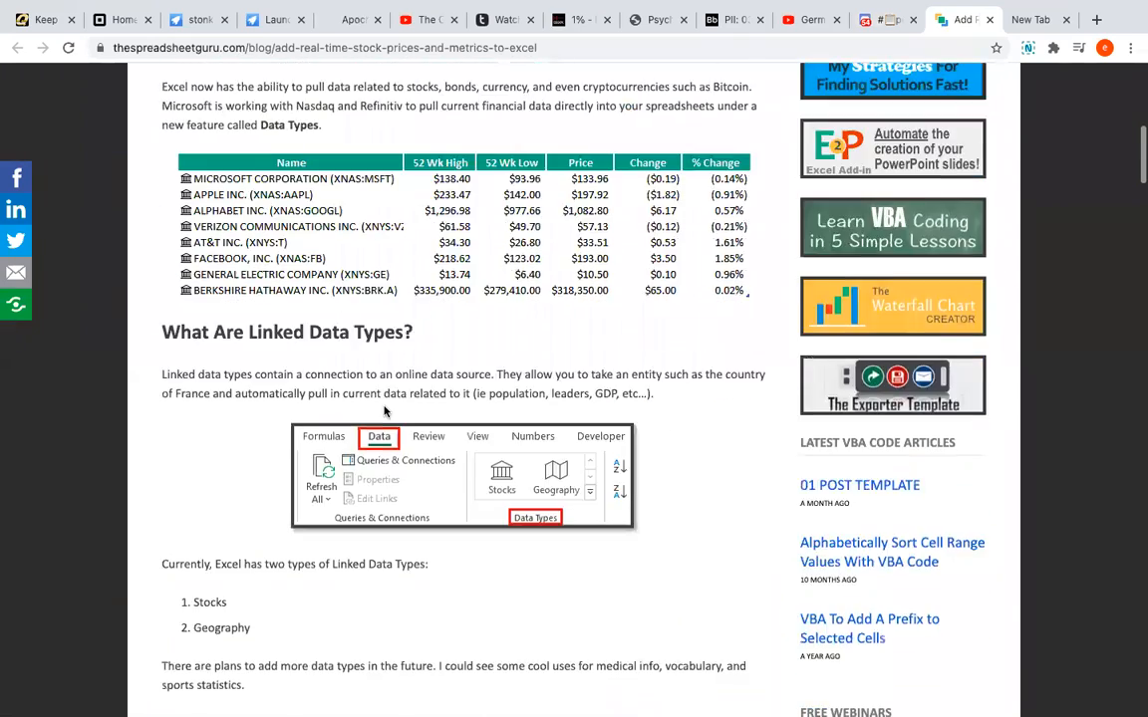
# Look through the article's sections on available stock data, converting ticker symbols, adding stock metrics and using formulas
pyautogui.scroll(-10, 384, 412)
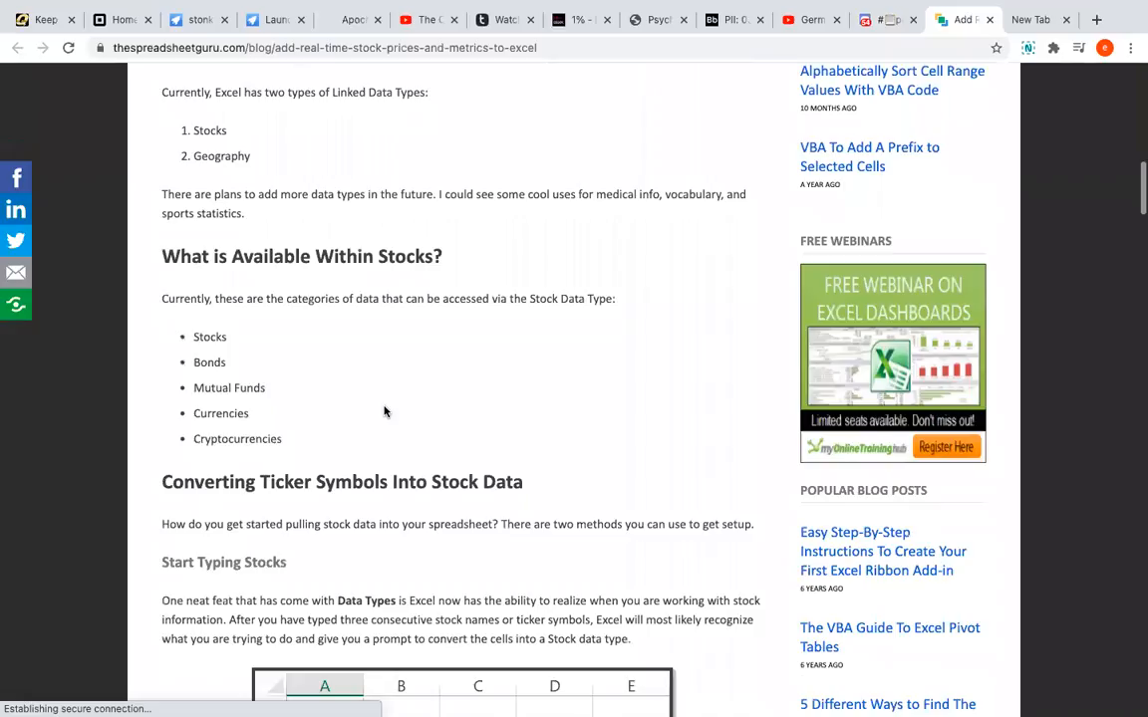
pyautogui.scroll(-4, 384, 411)
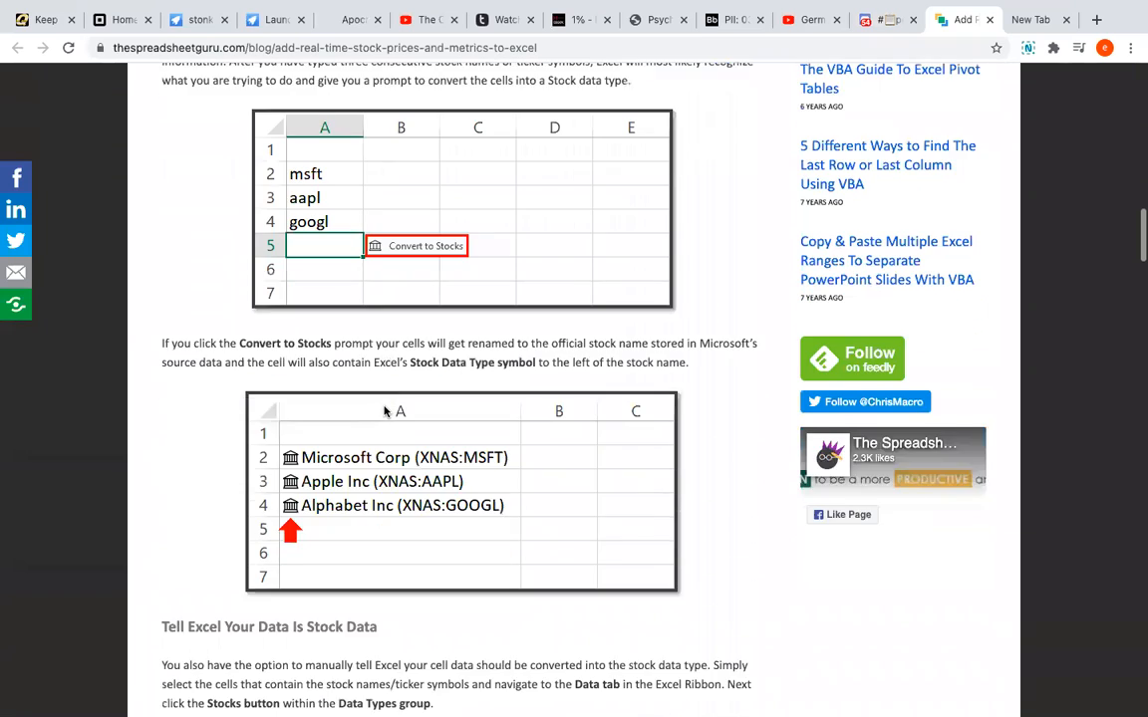
pyautogui.scroll(-2, 272, 454)
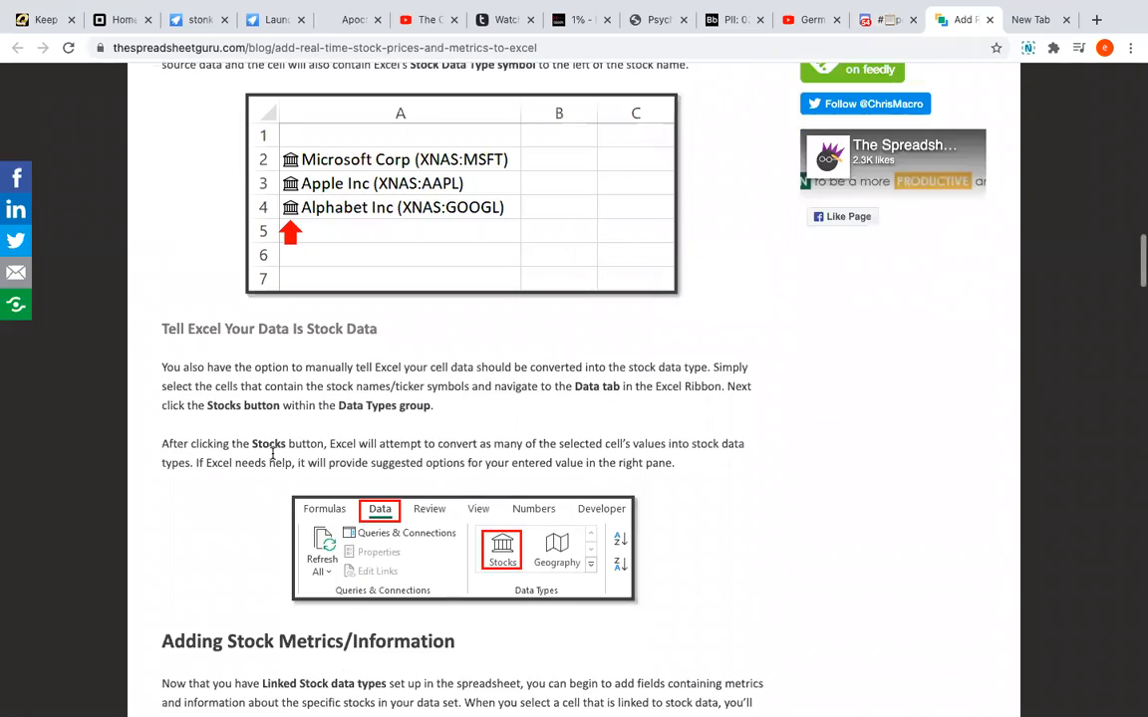
pyautogui.scroll(-8, 338, 487)
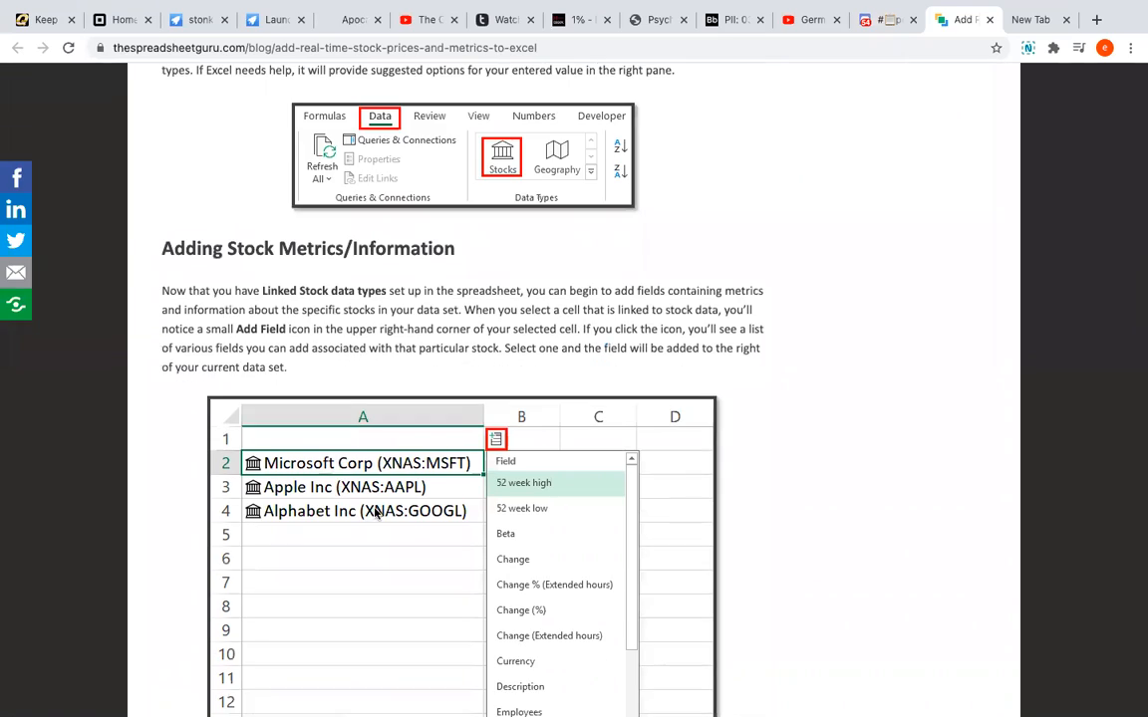
pyautogui.scroll(-13, 404, 515)
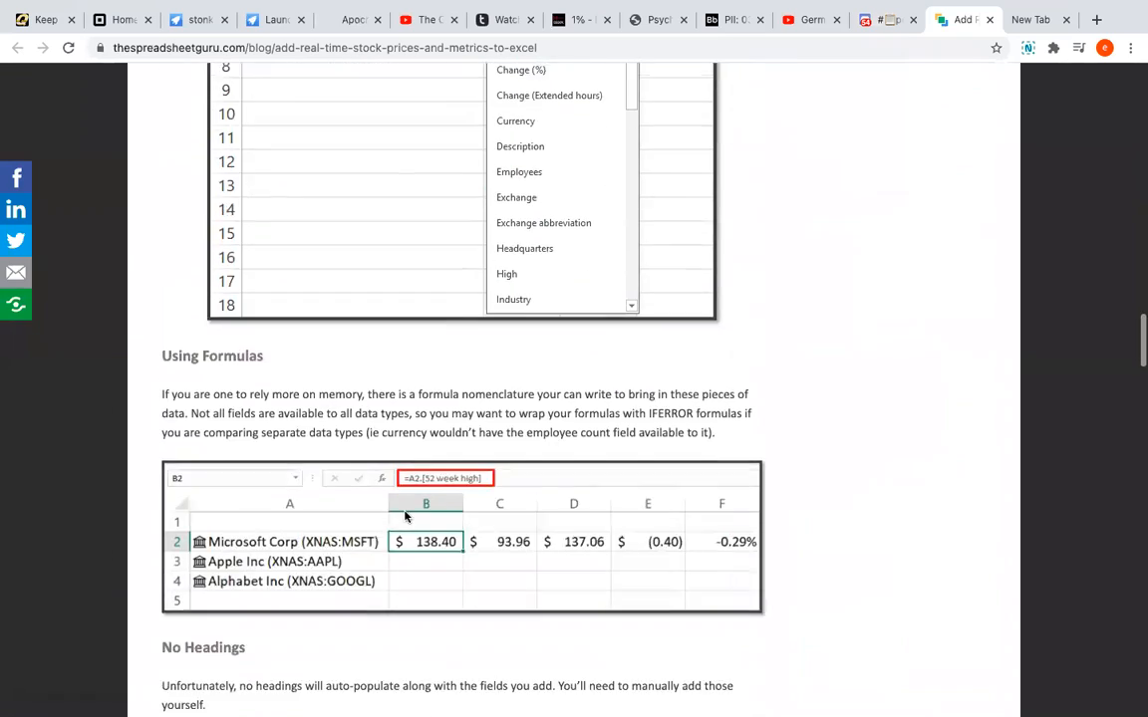
# Return to the top of the article, then close it to go back to the portfolio-sheet-excel channel on Discord
pyautogui.scroll(20, 405, 515)
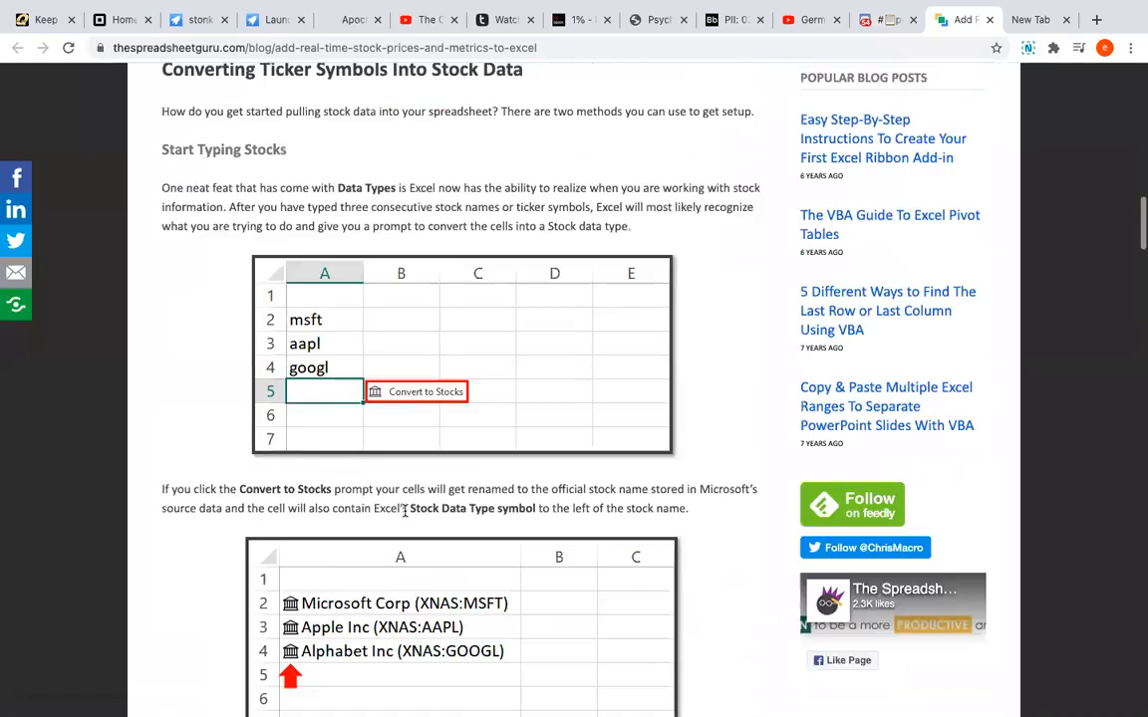
pyautogui.scroll(3, 405, 516)
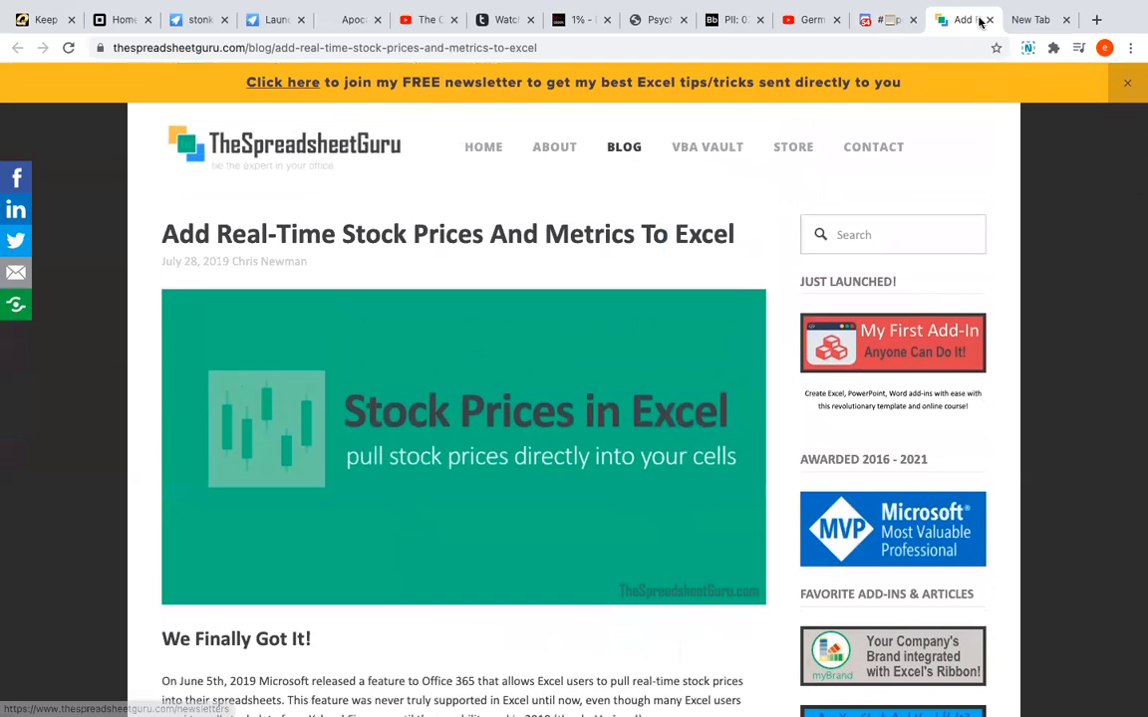
pyautogui.click(992, 20)
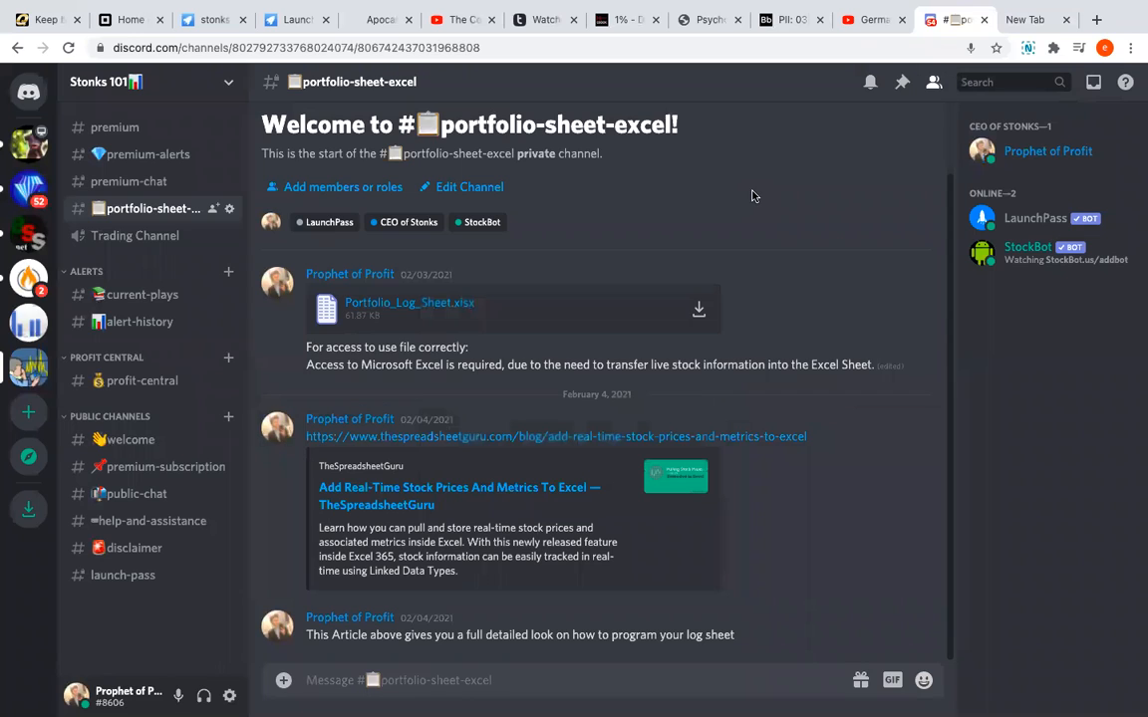
pyautogui.moveTo(589, 8)
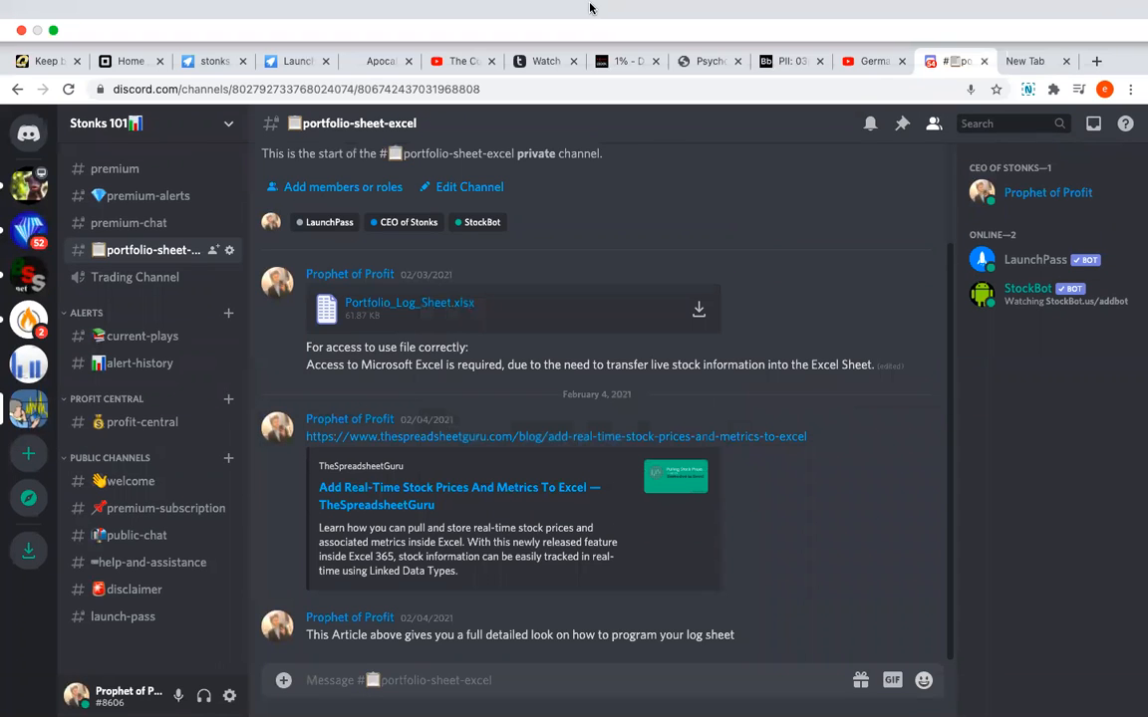